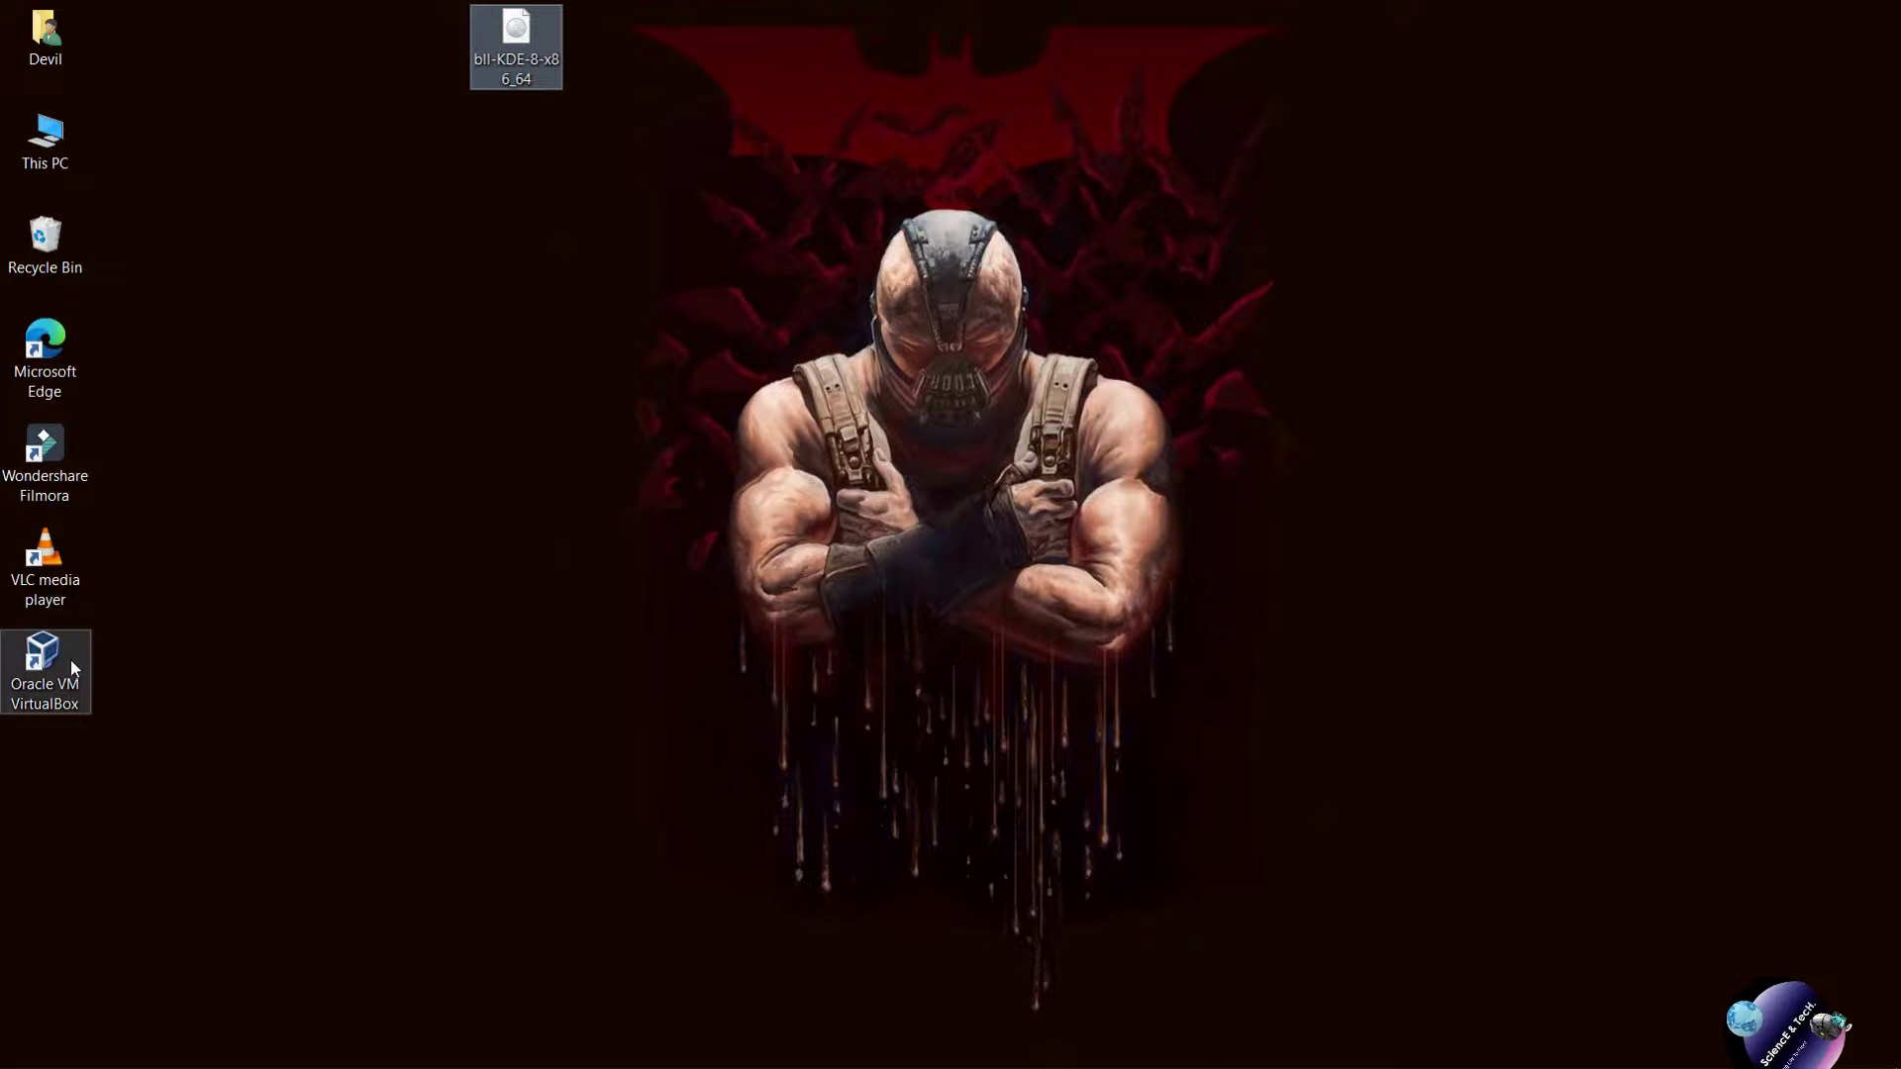
Open Oracle VM VirtualBox from its desktop icon's context menu.
left_click(42, 656)
right_click(41, 658)
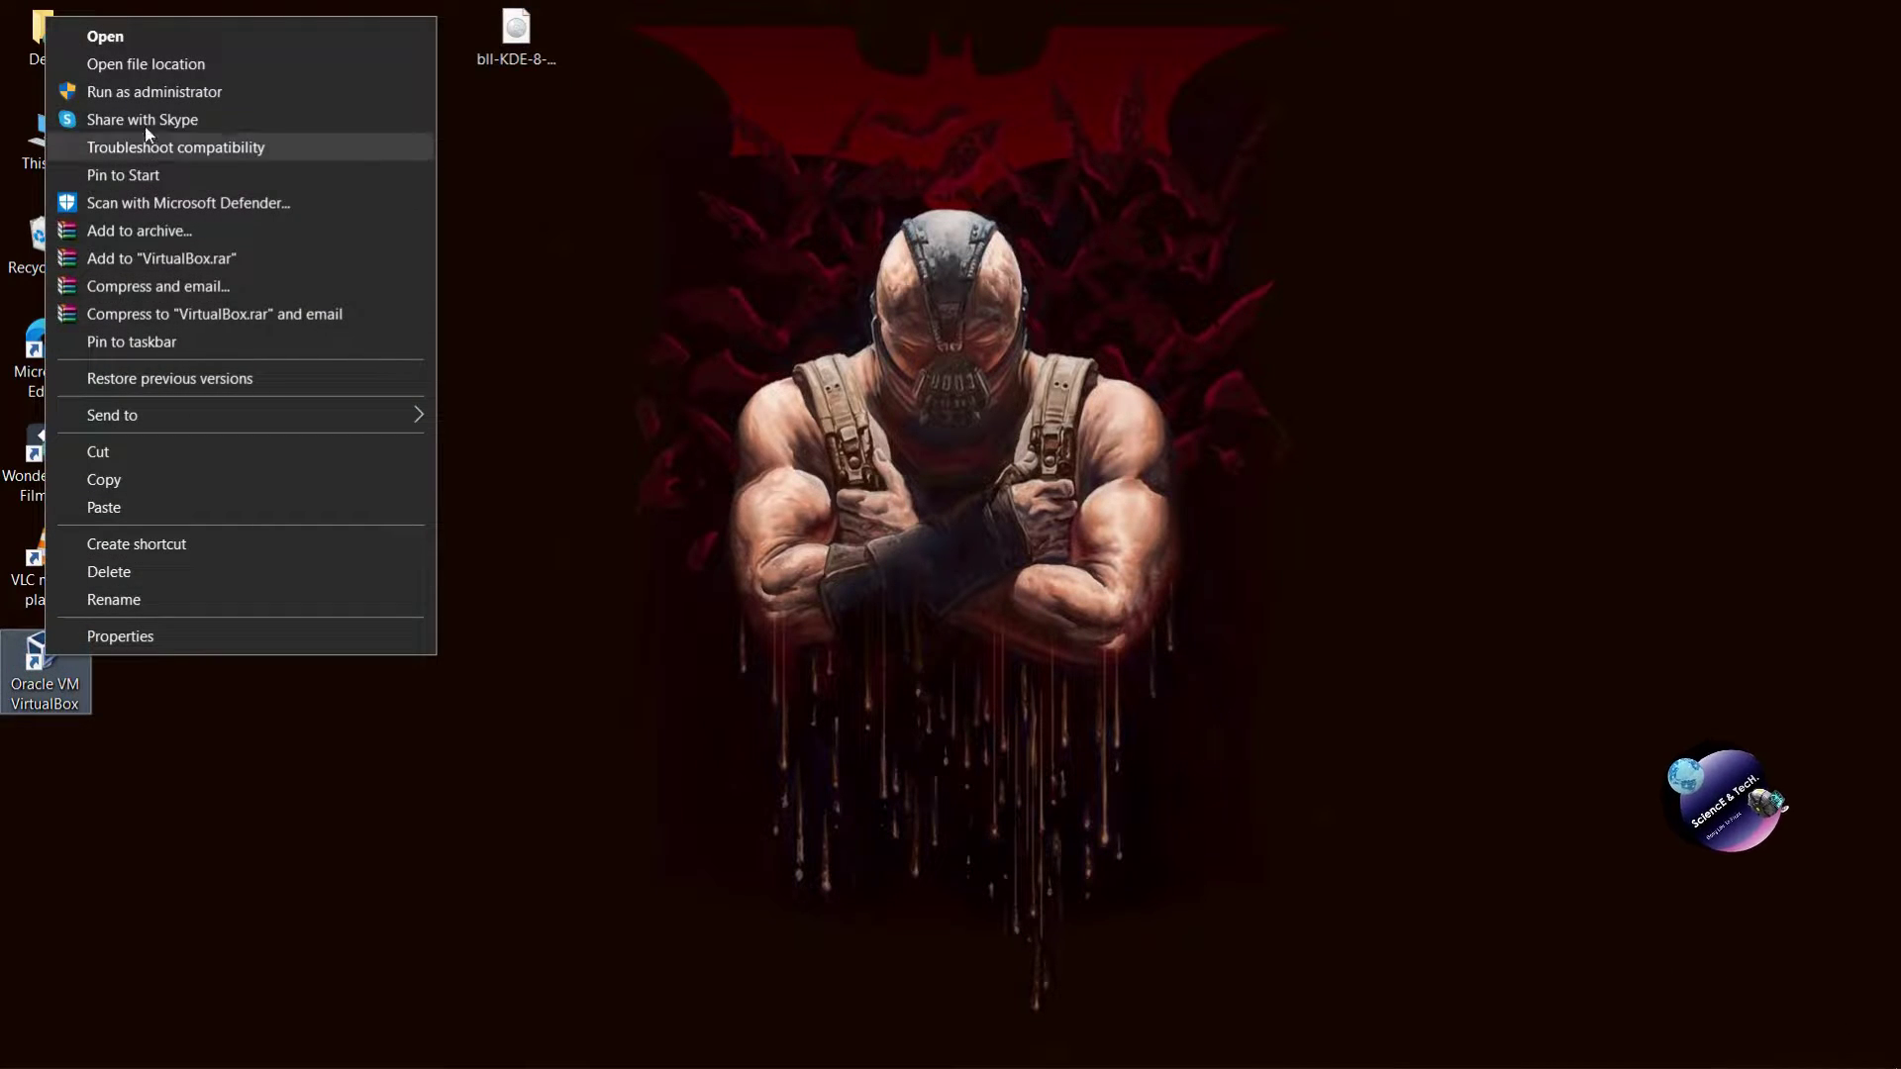
left_click(111, 33)
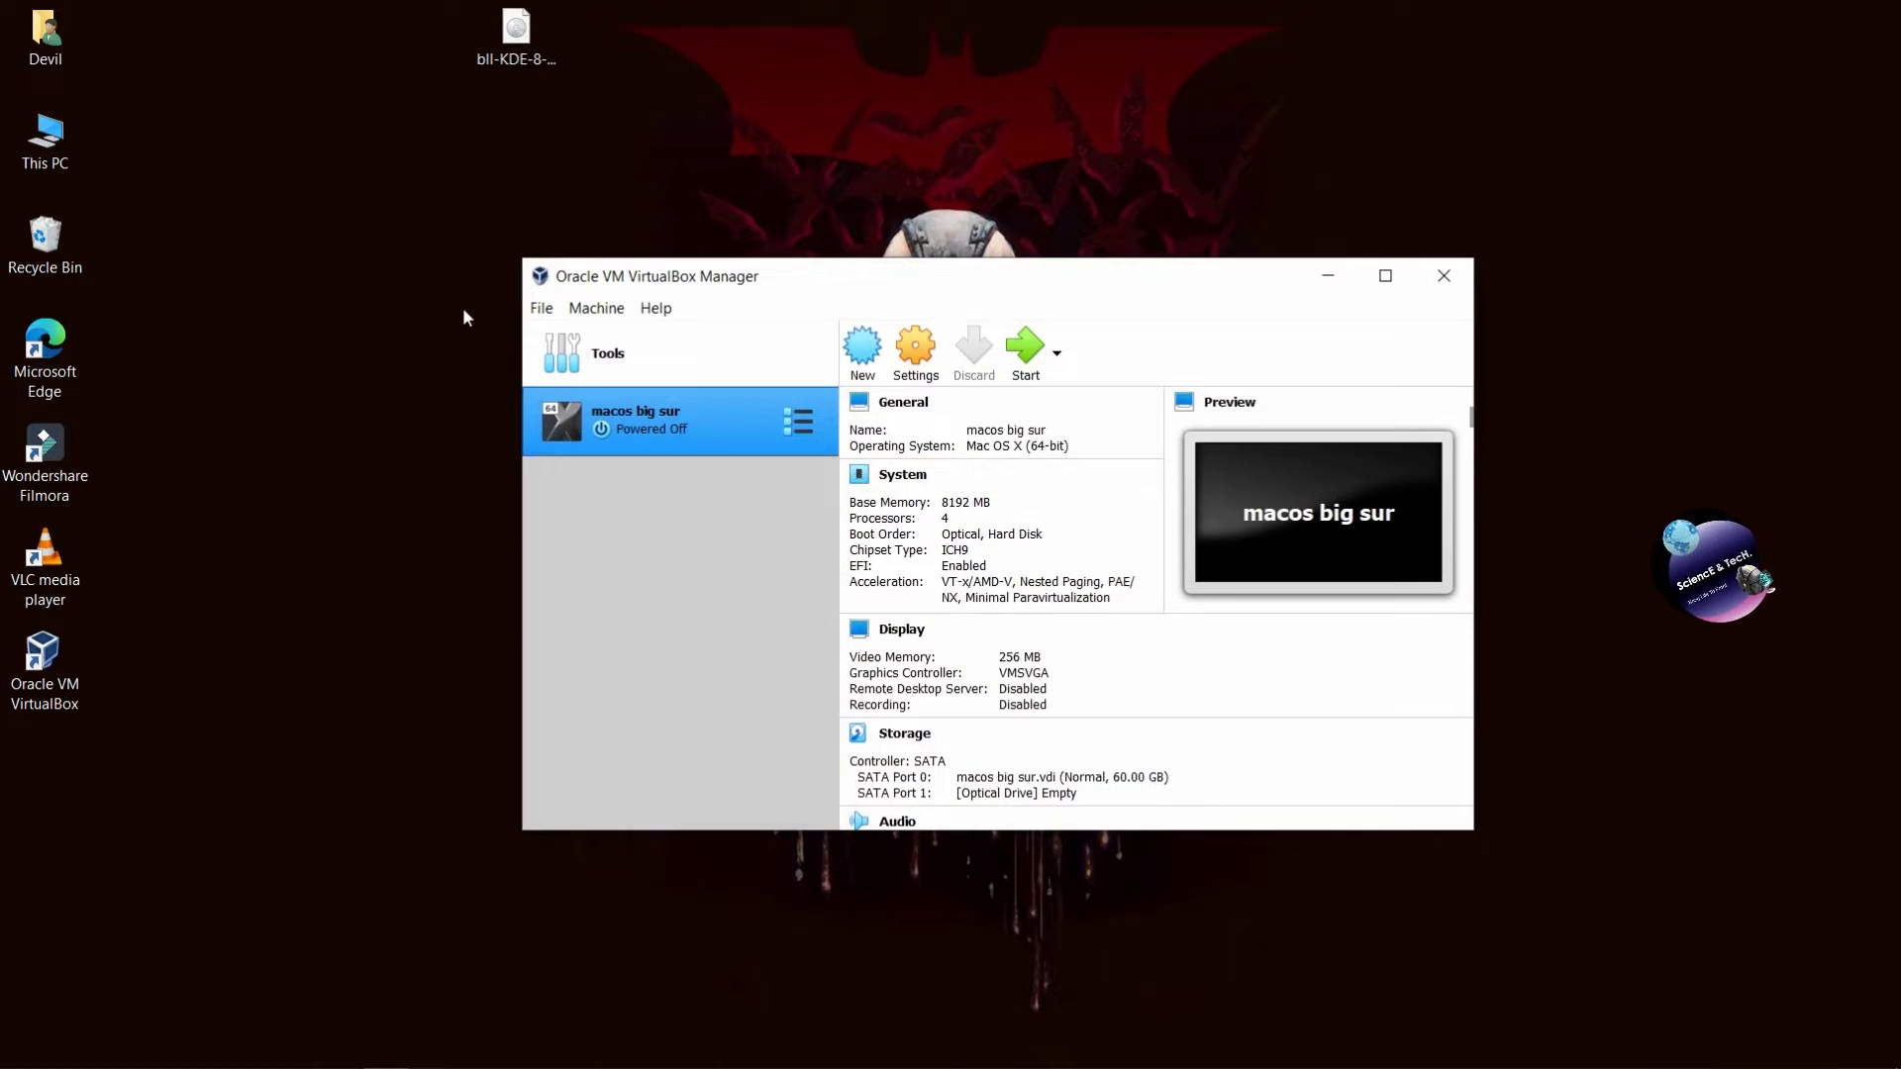
Start a new virtual machine in Expert Mode named Black Lab.
left_click(858, 351)
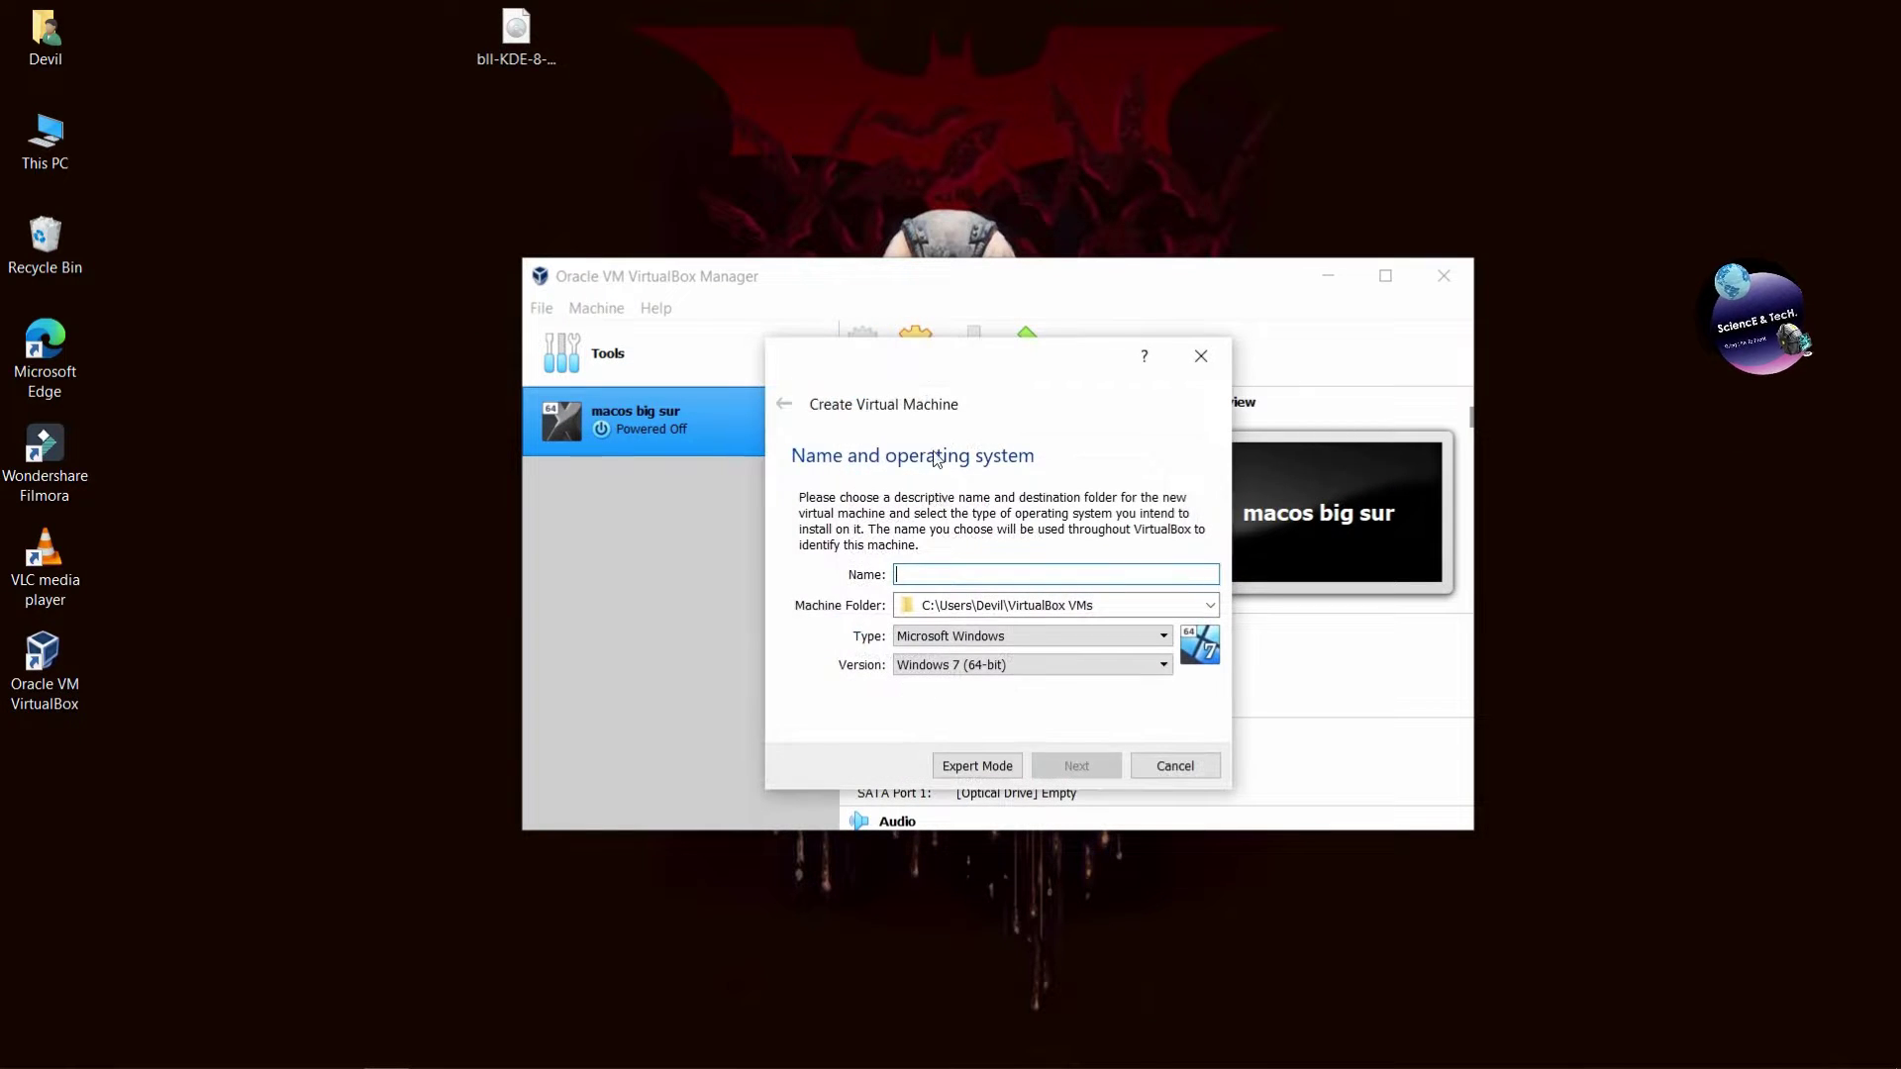
left_click(966, 769)
left_click_drag(1065, 395, 920, 318)
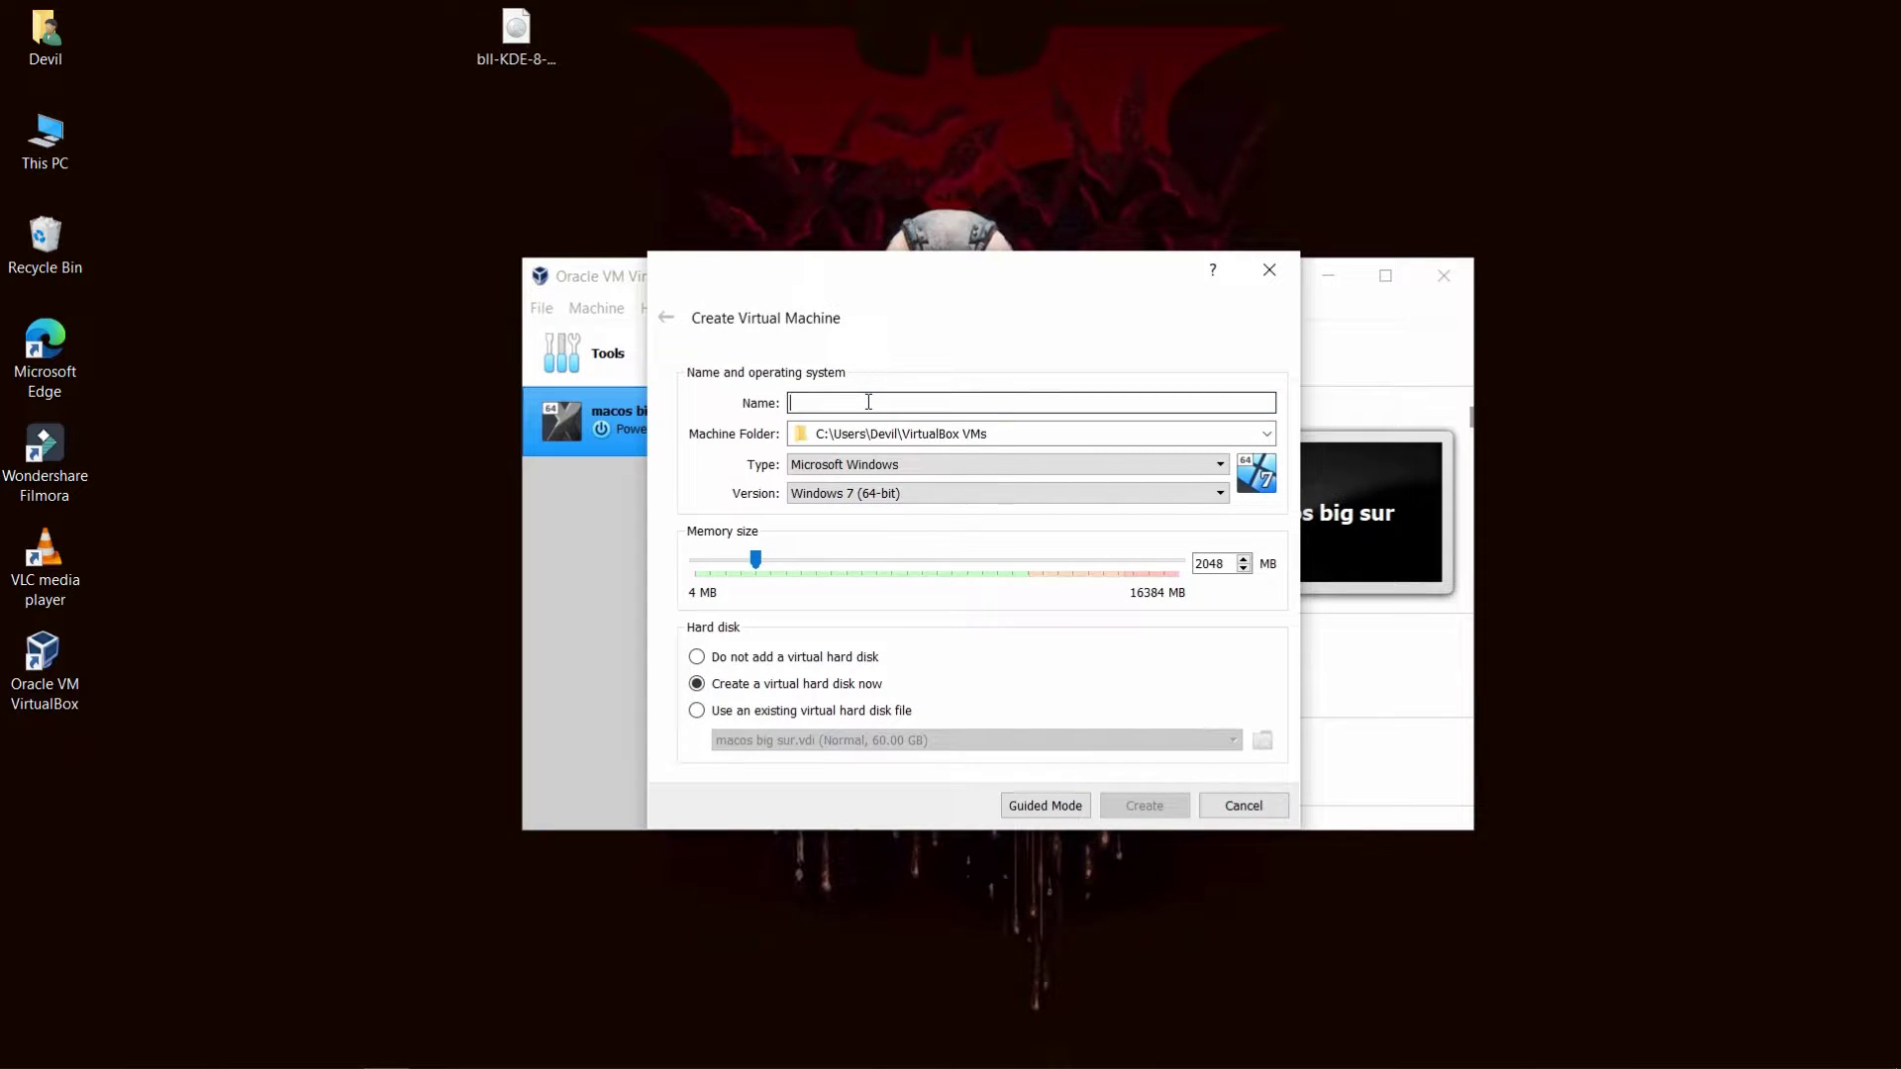
type("Black Lab")
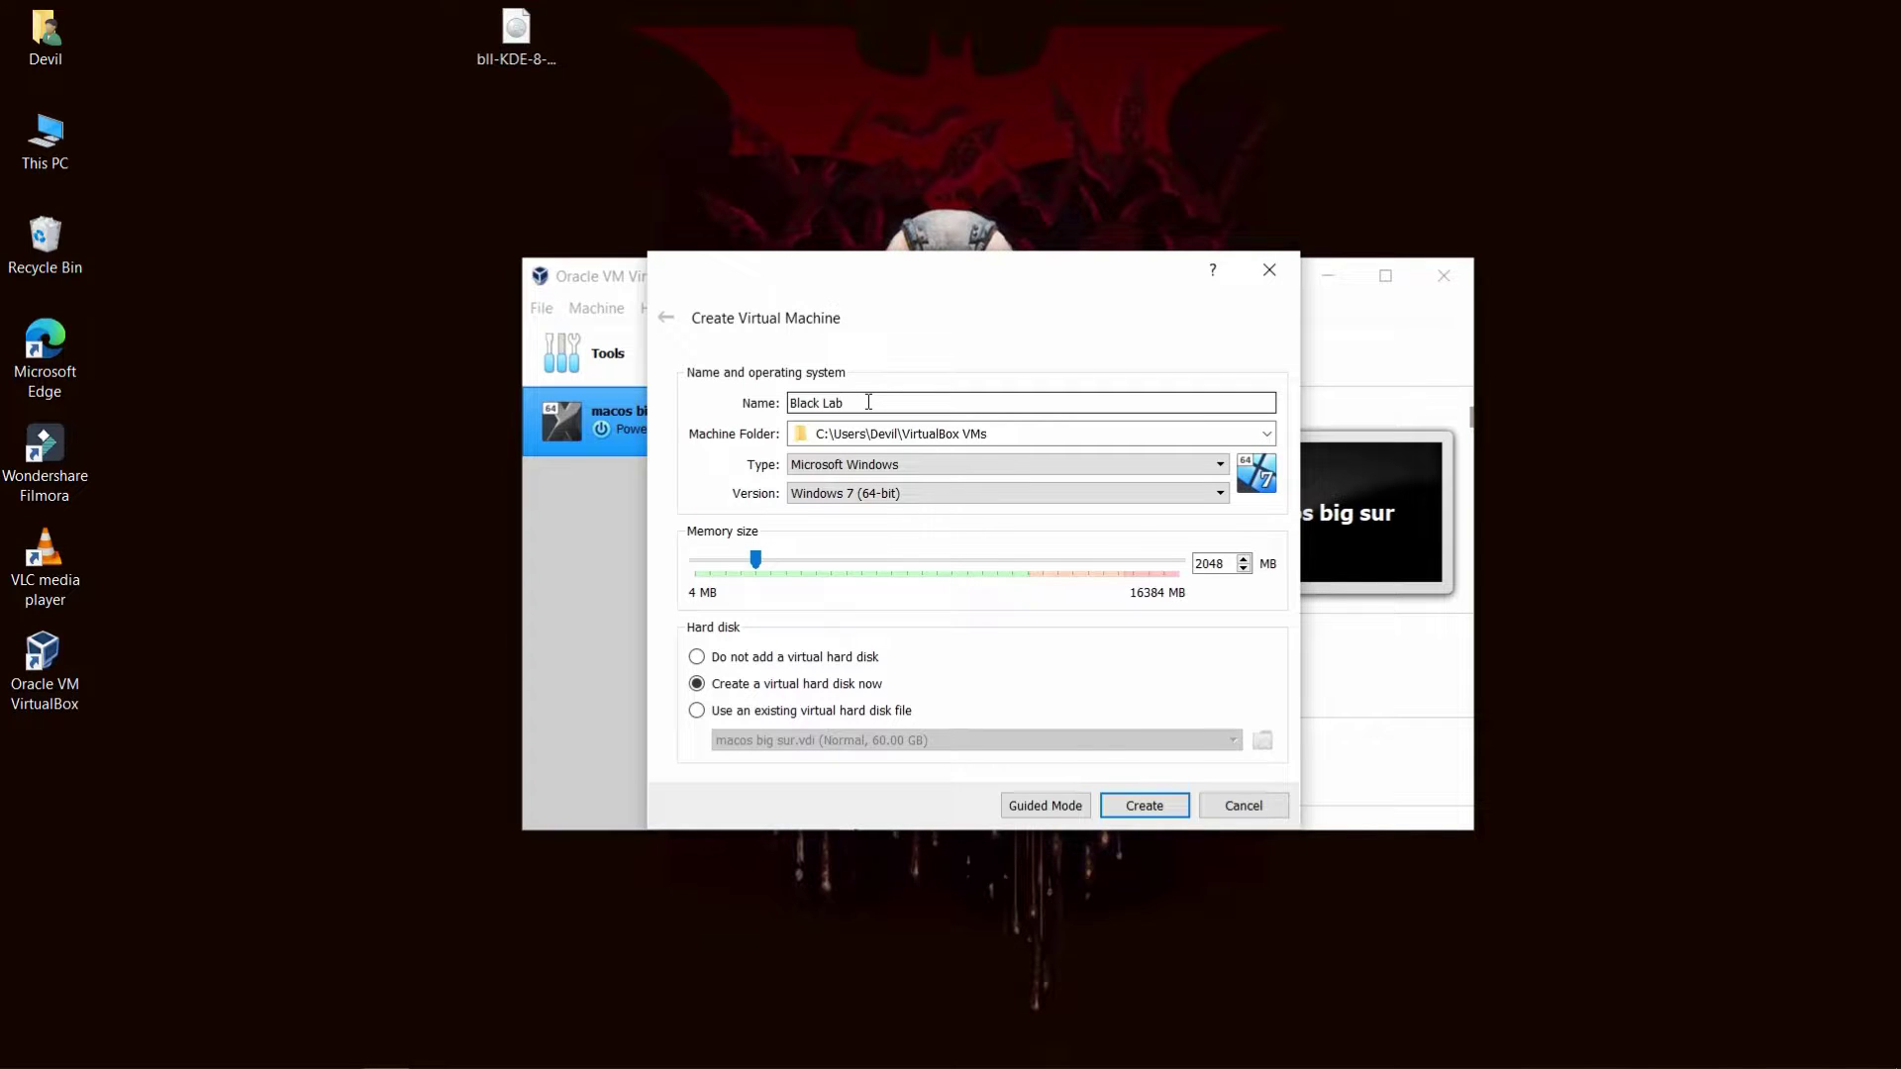
Set type Linux, version Other Linux (64-bit), and memory to 4096 MB.
left_click(869, 464)
left_click(805, 499)
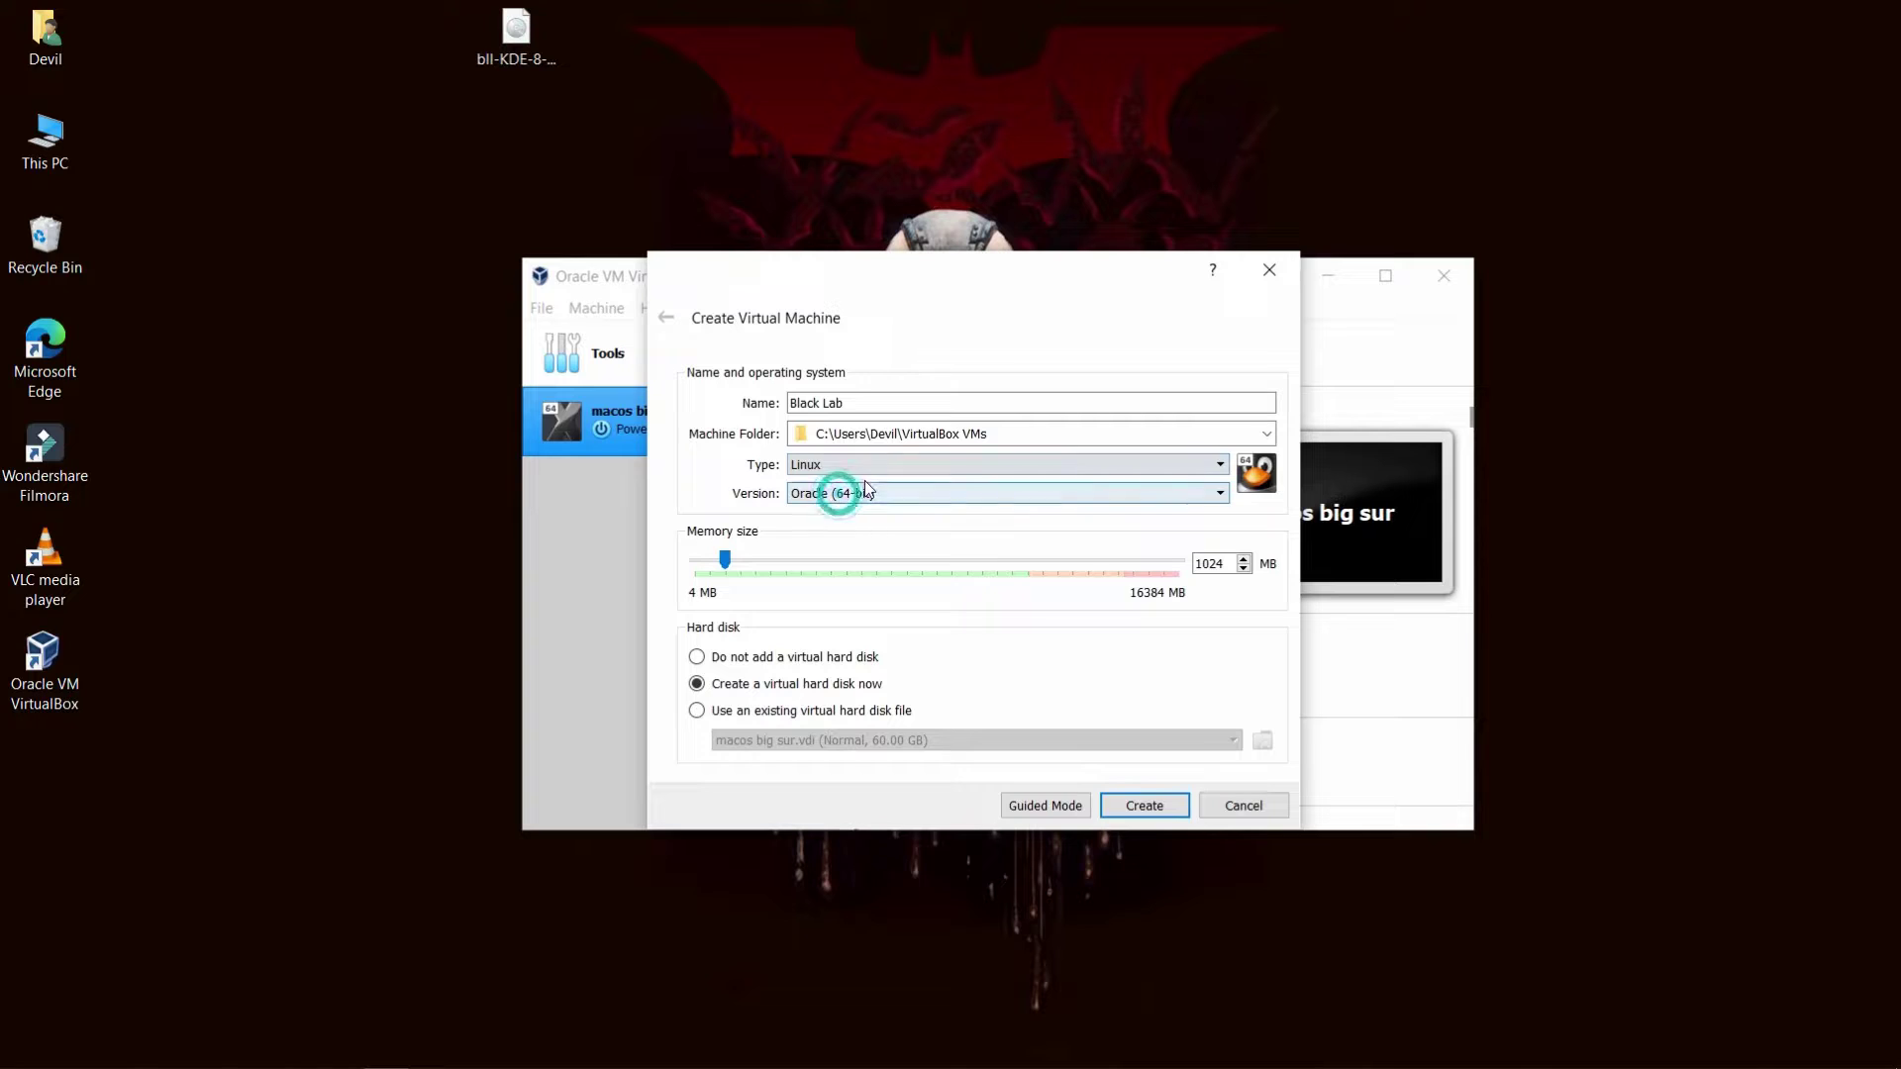
left_click(854, 494)
scroll(843, 633, "down", 4)
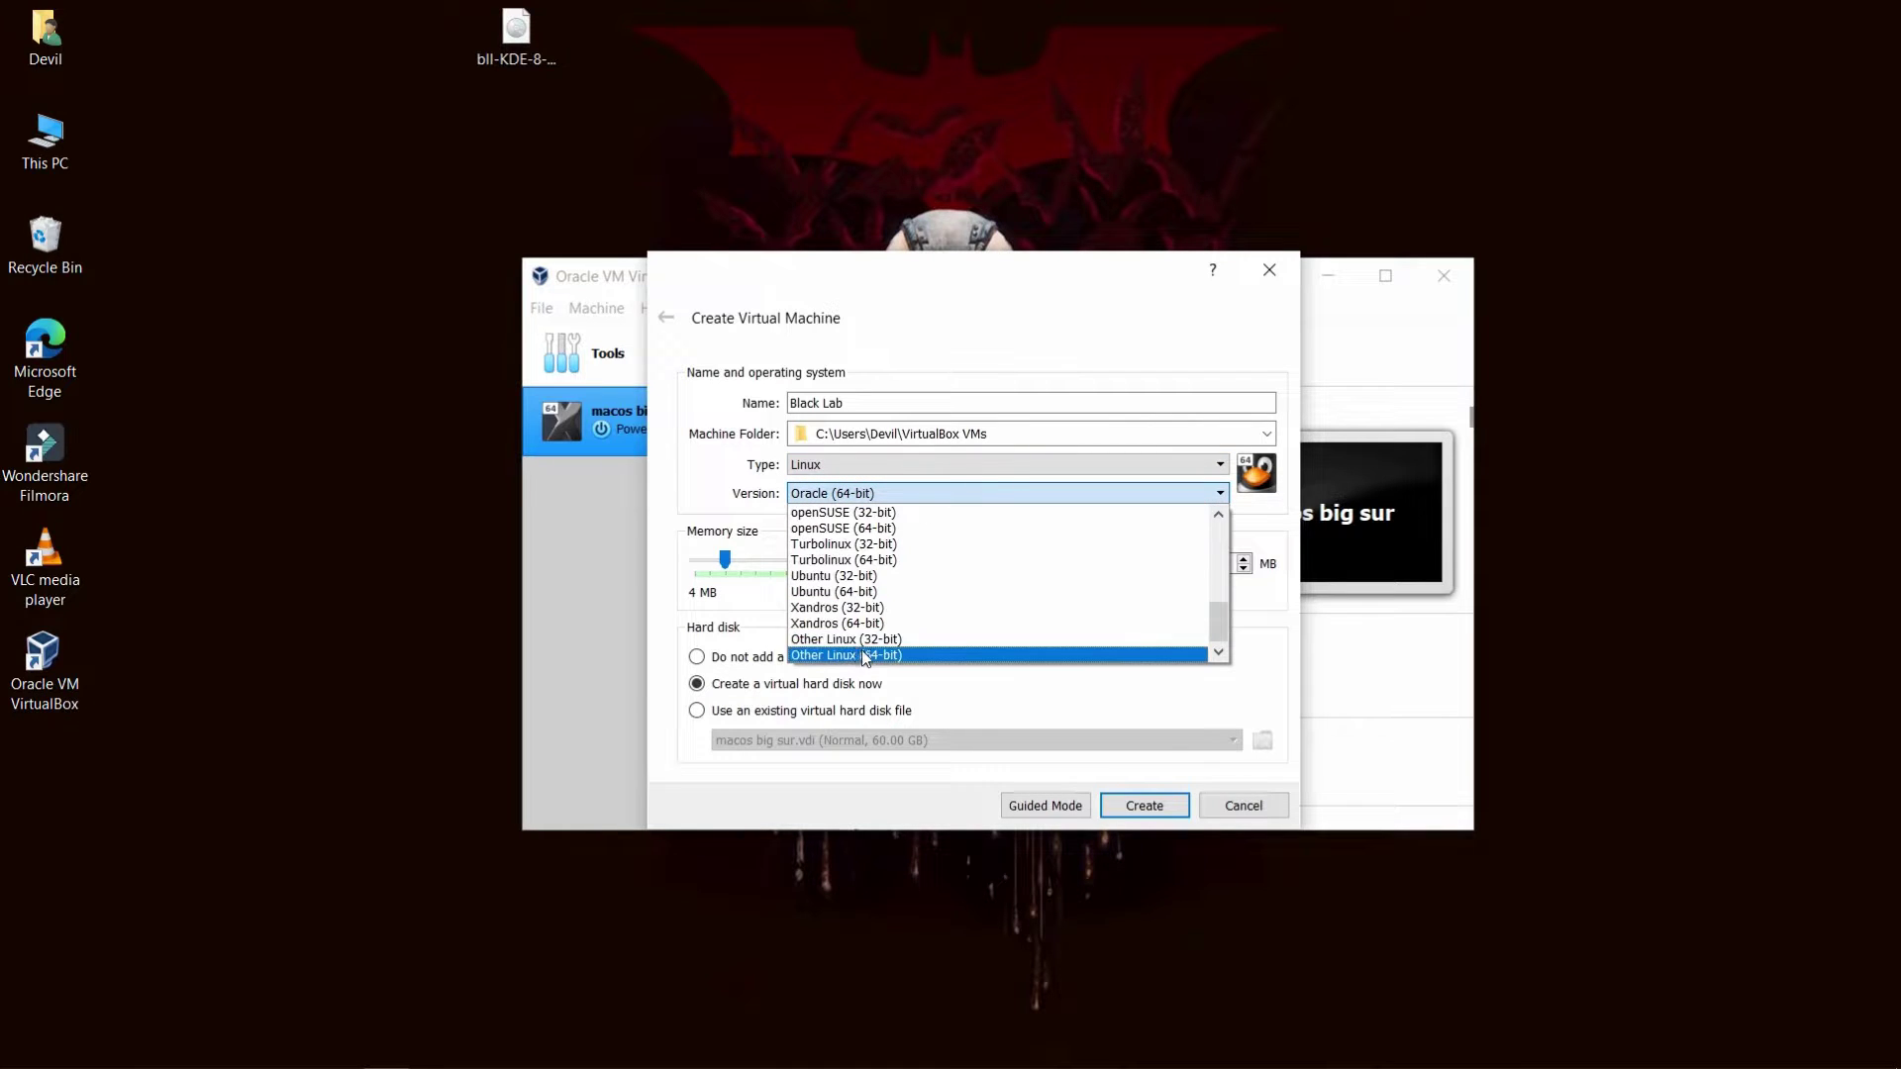
left_click(843, 655)
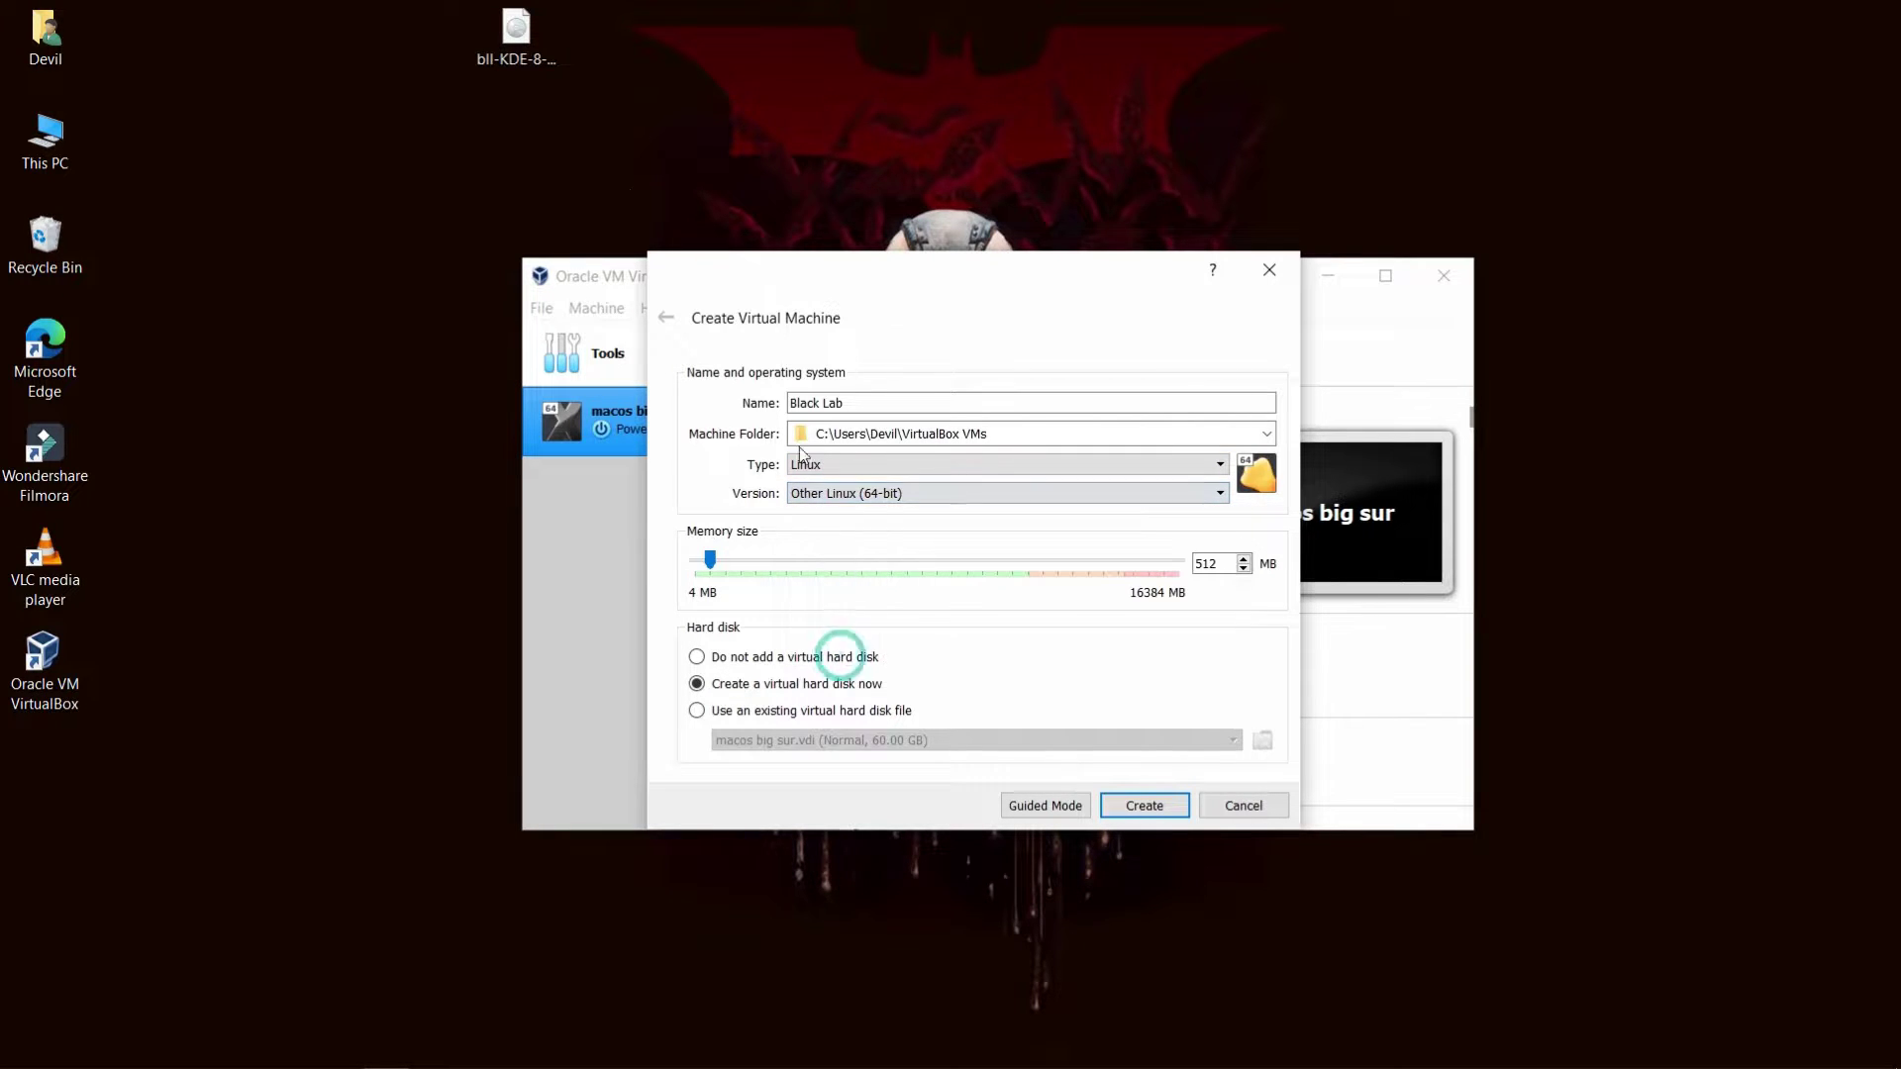
left_click(514, 40)
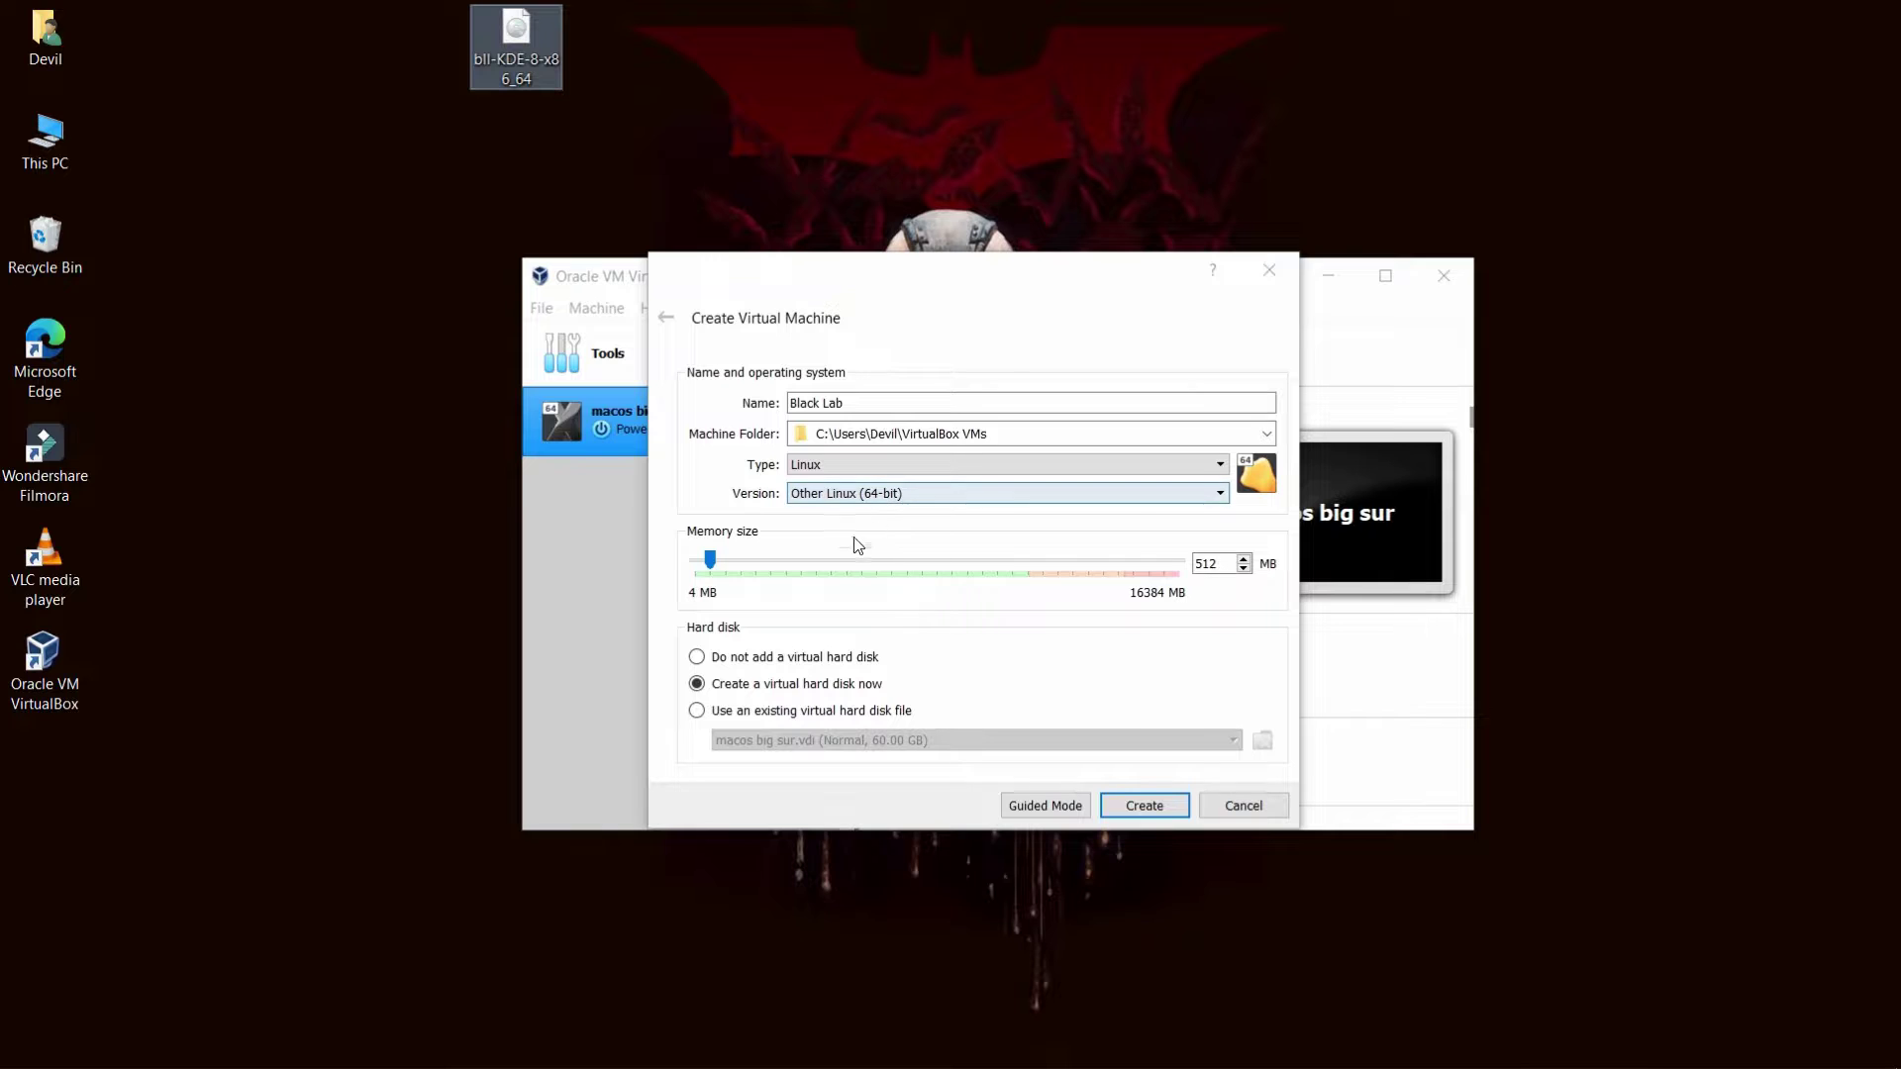
double_click(1231, 561)
type("409")
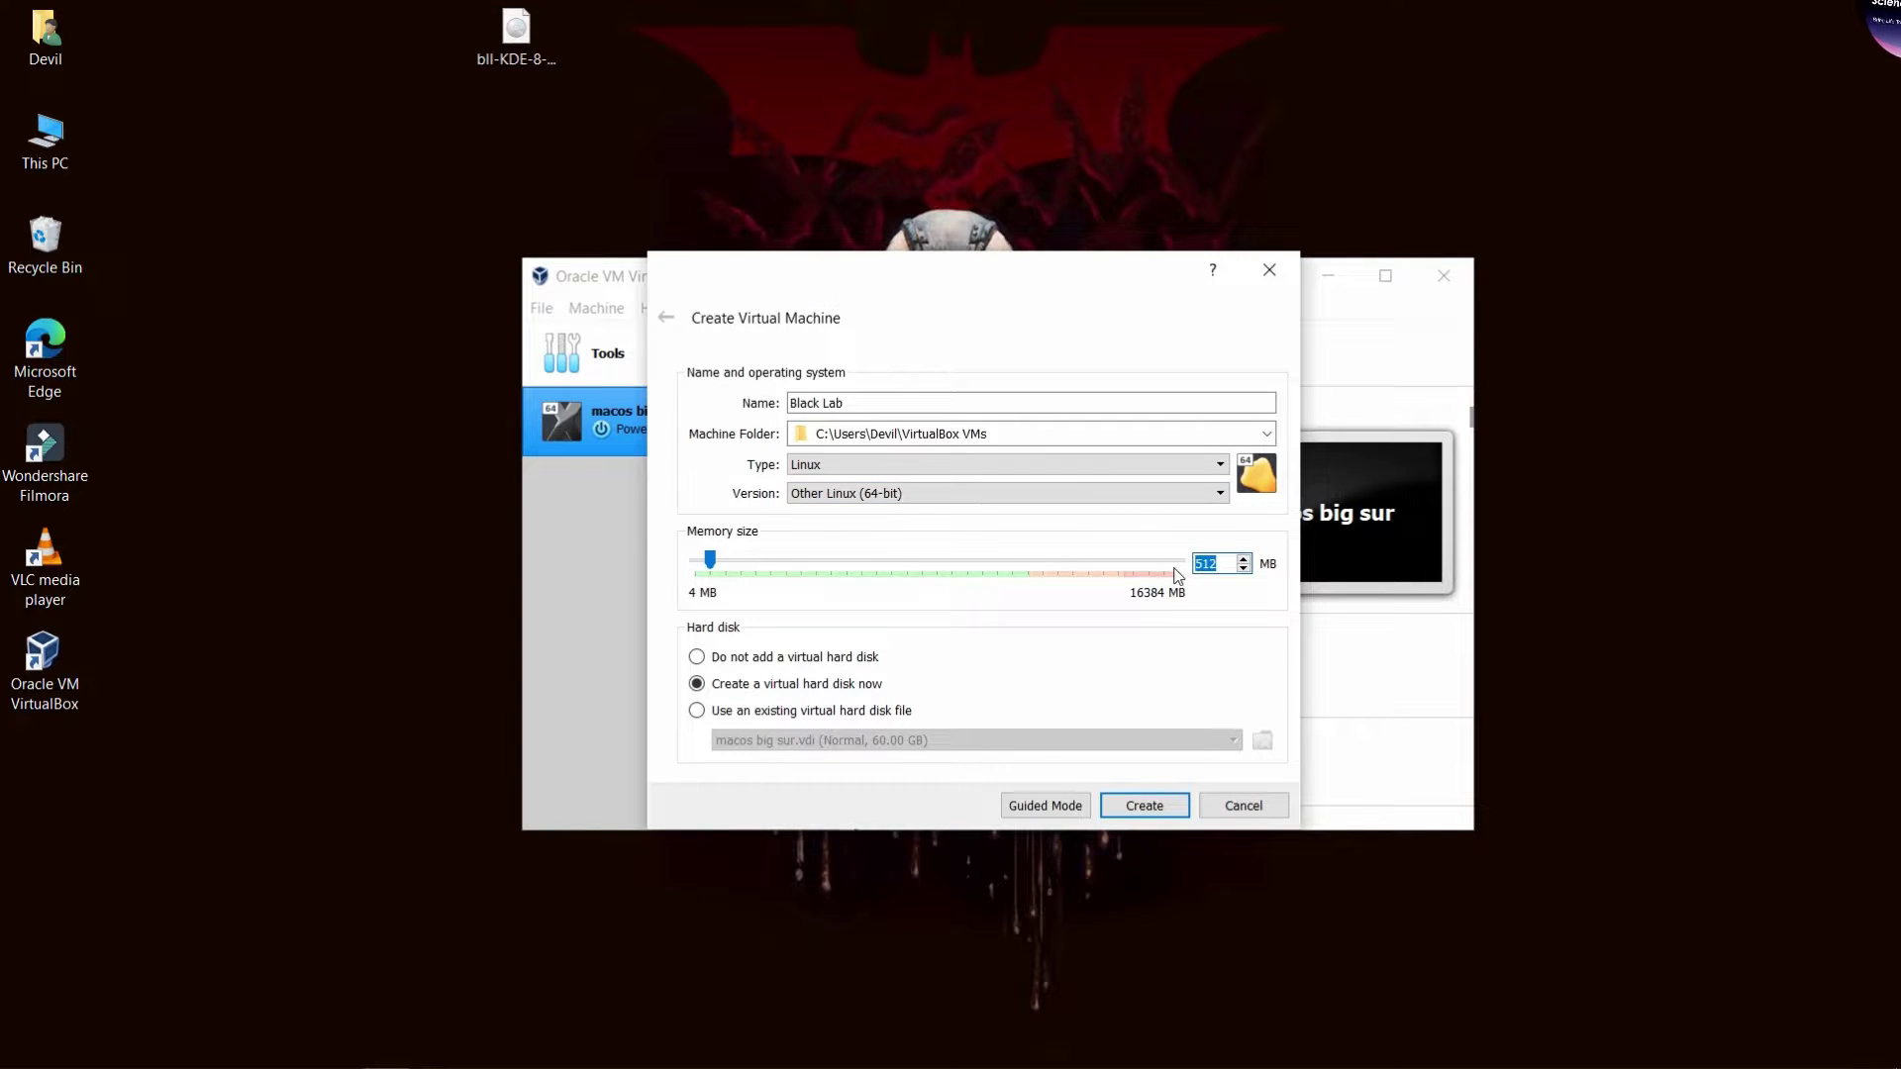
type("6")
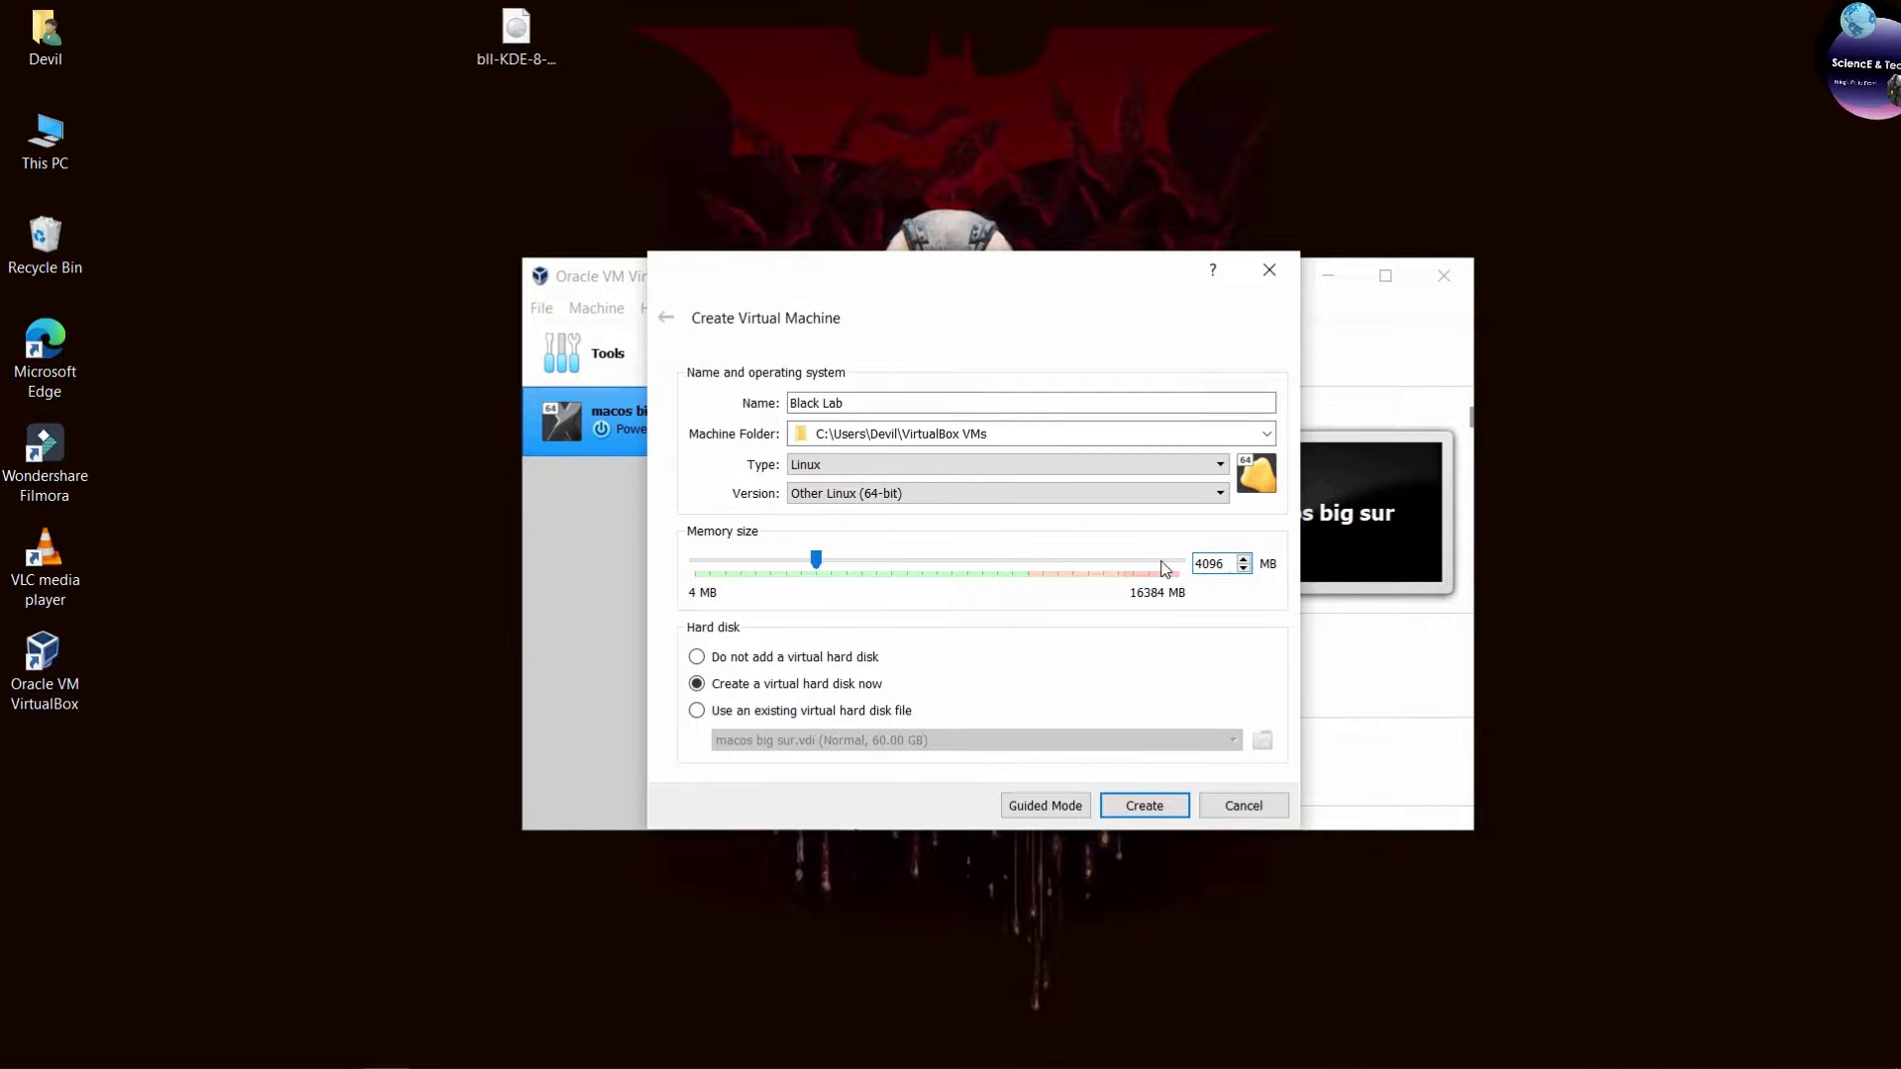
Create the machine with a 30 GB Black Lab.vdi virtual hard disk.
left_click(1144, 804)
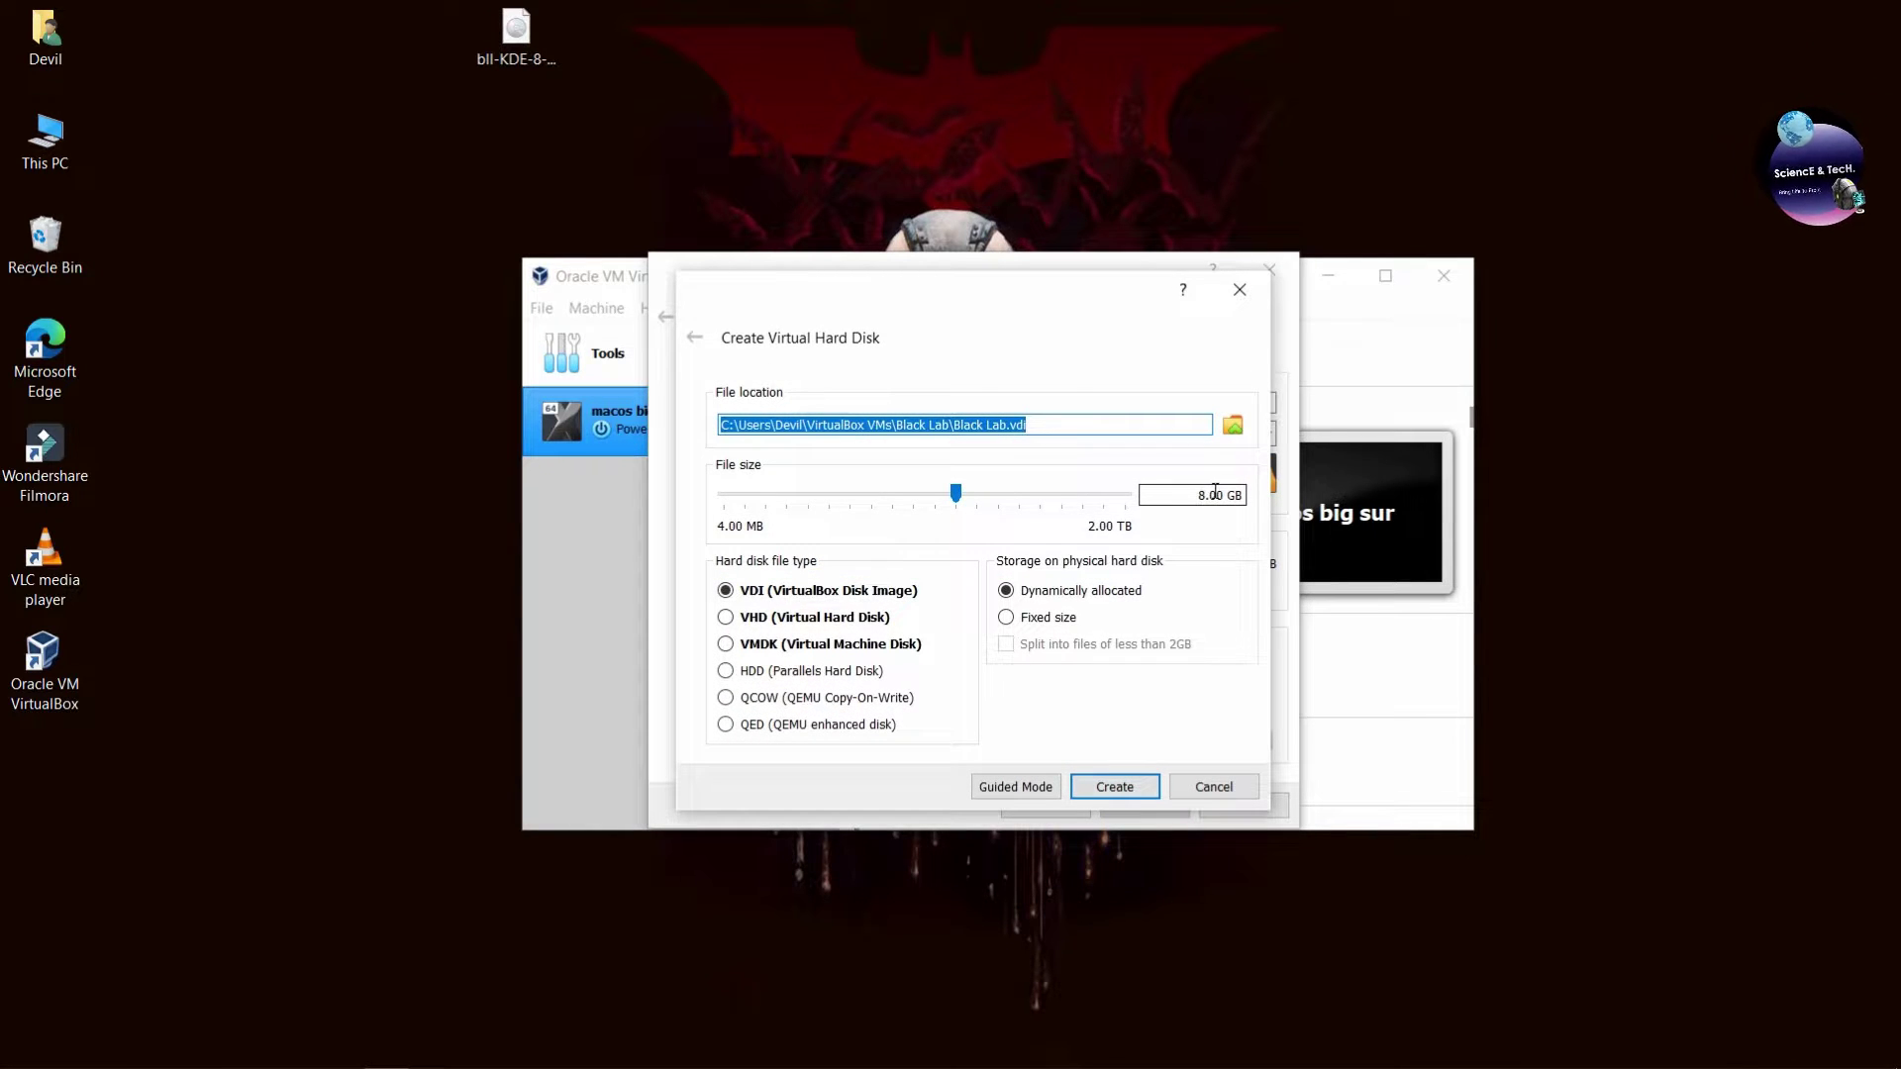
left_click_drag(1216, 493, 1176, 492)
type("30")
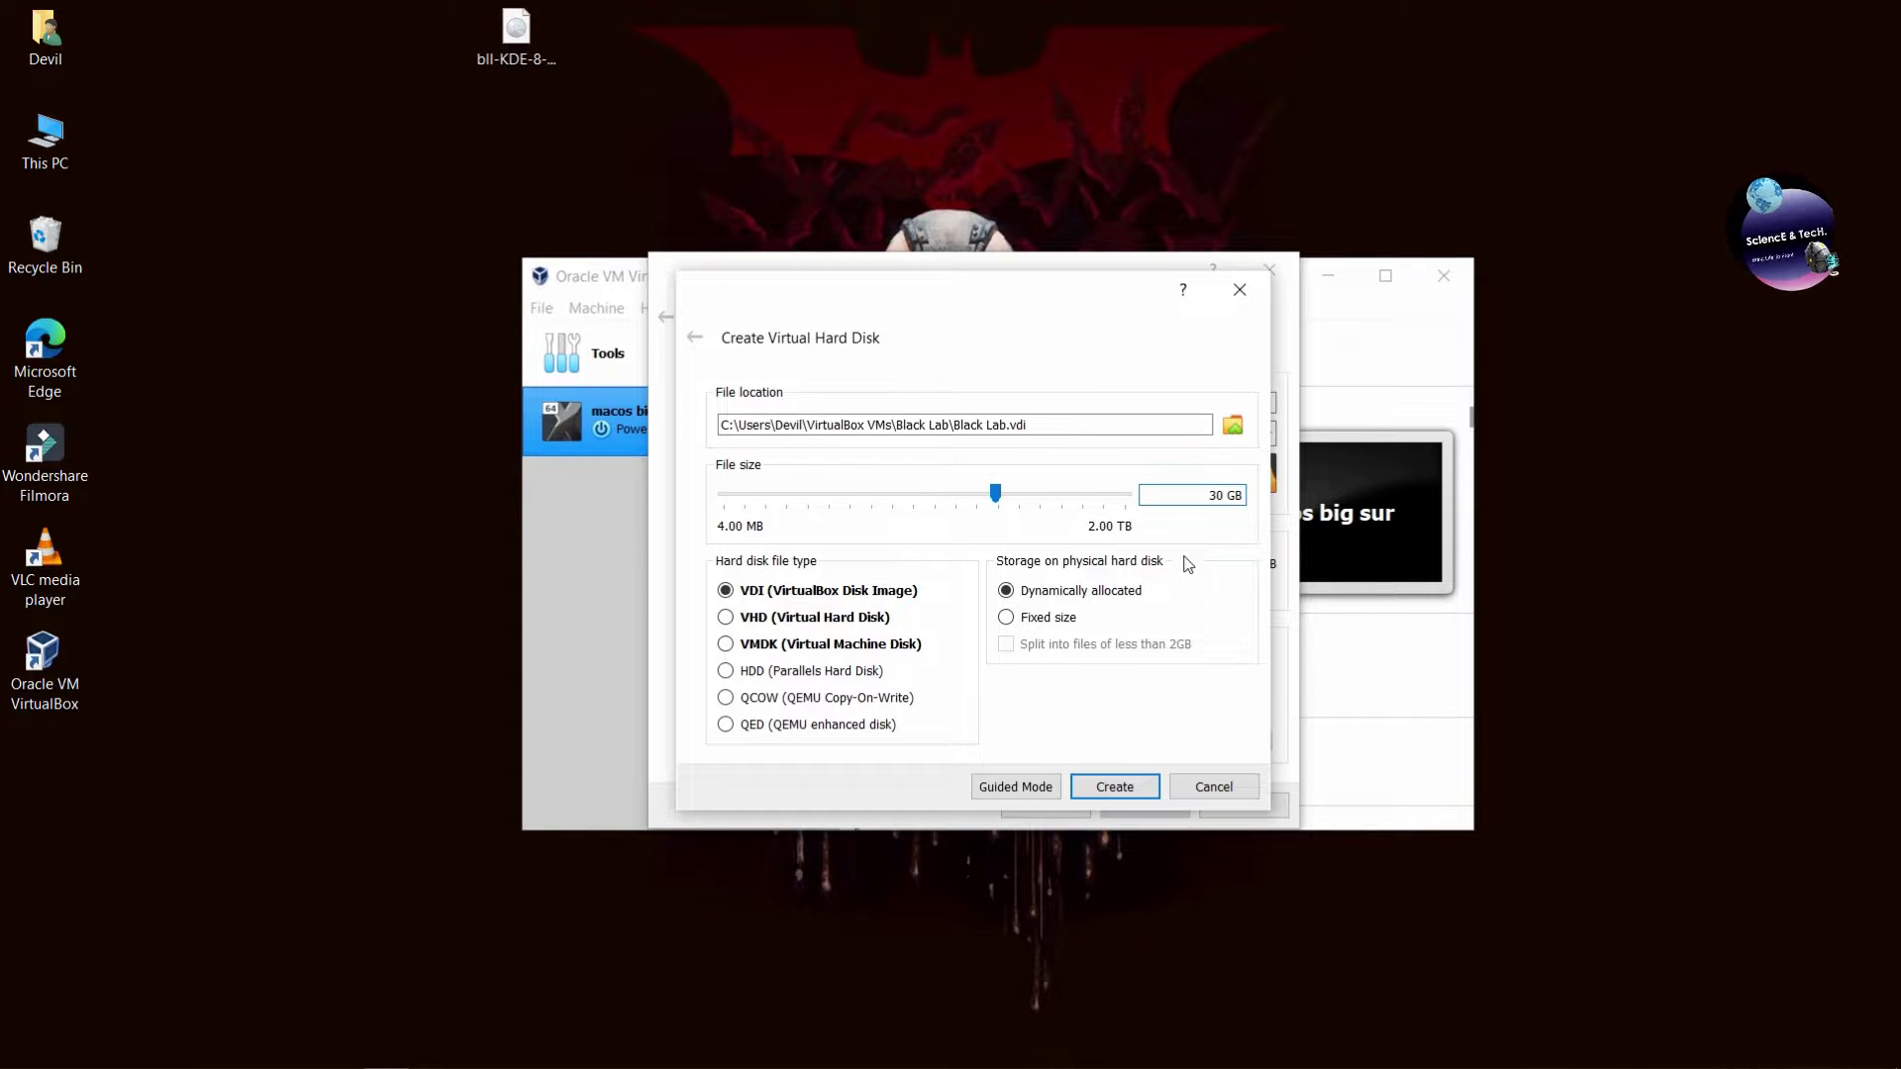
left_click(1113, 788)
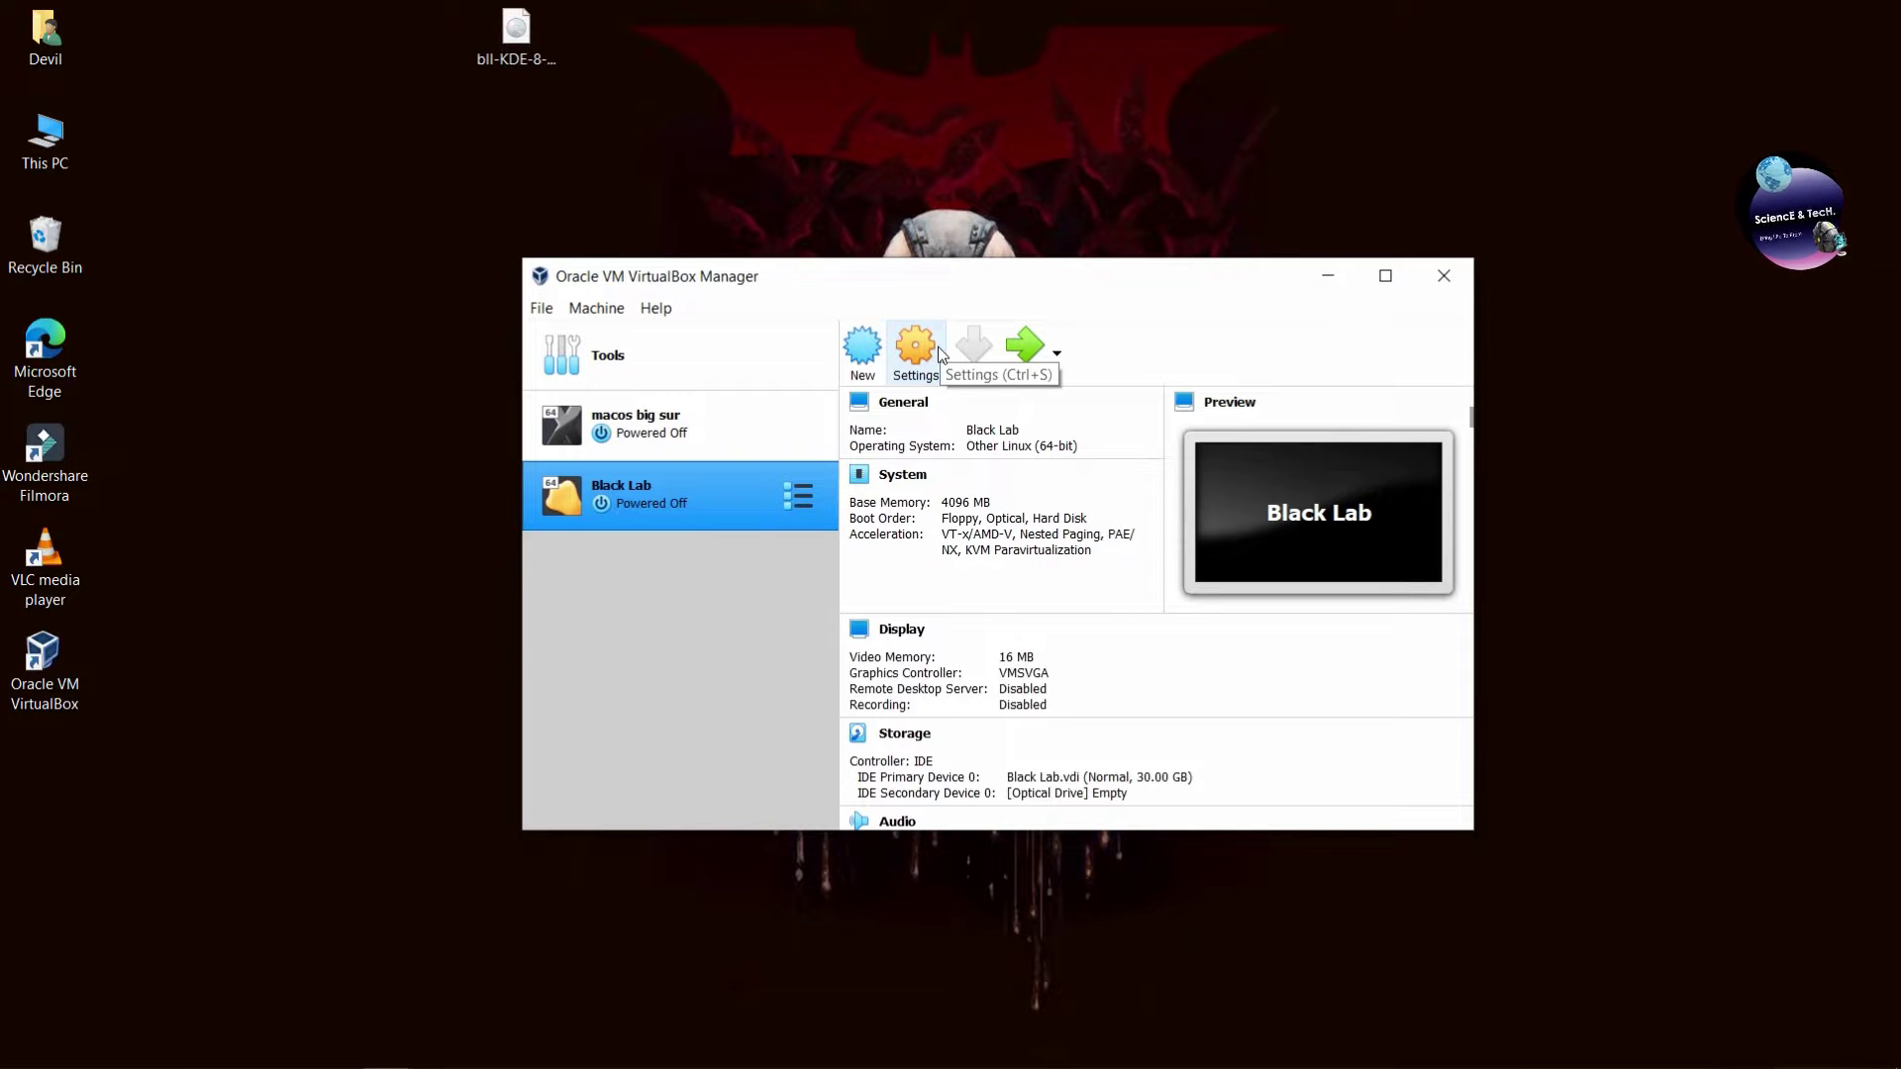
In Black Lab's settings, make shared clipboard and drag-and-drop Bidirectional.
left_click(936, 348)
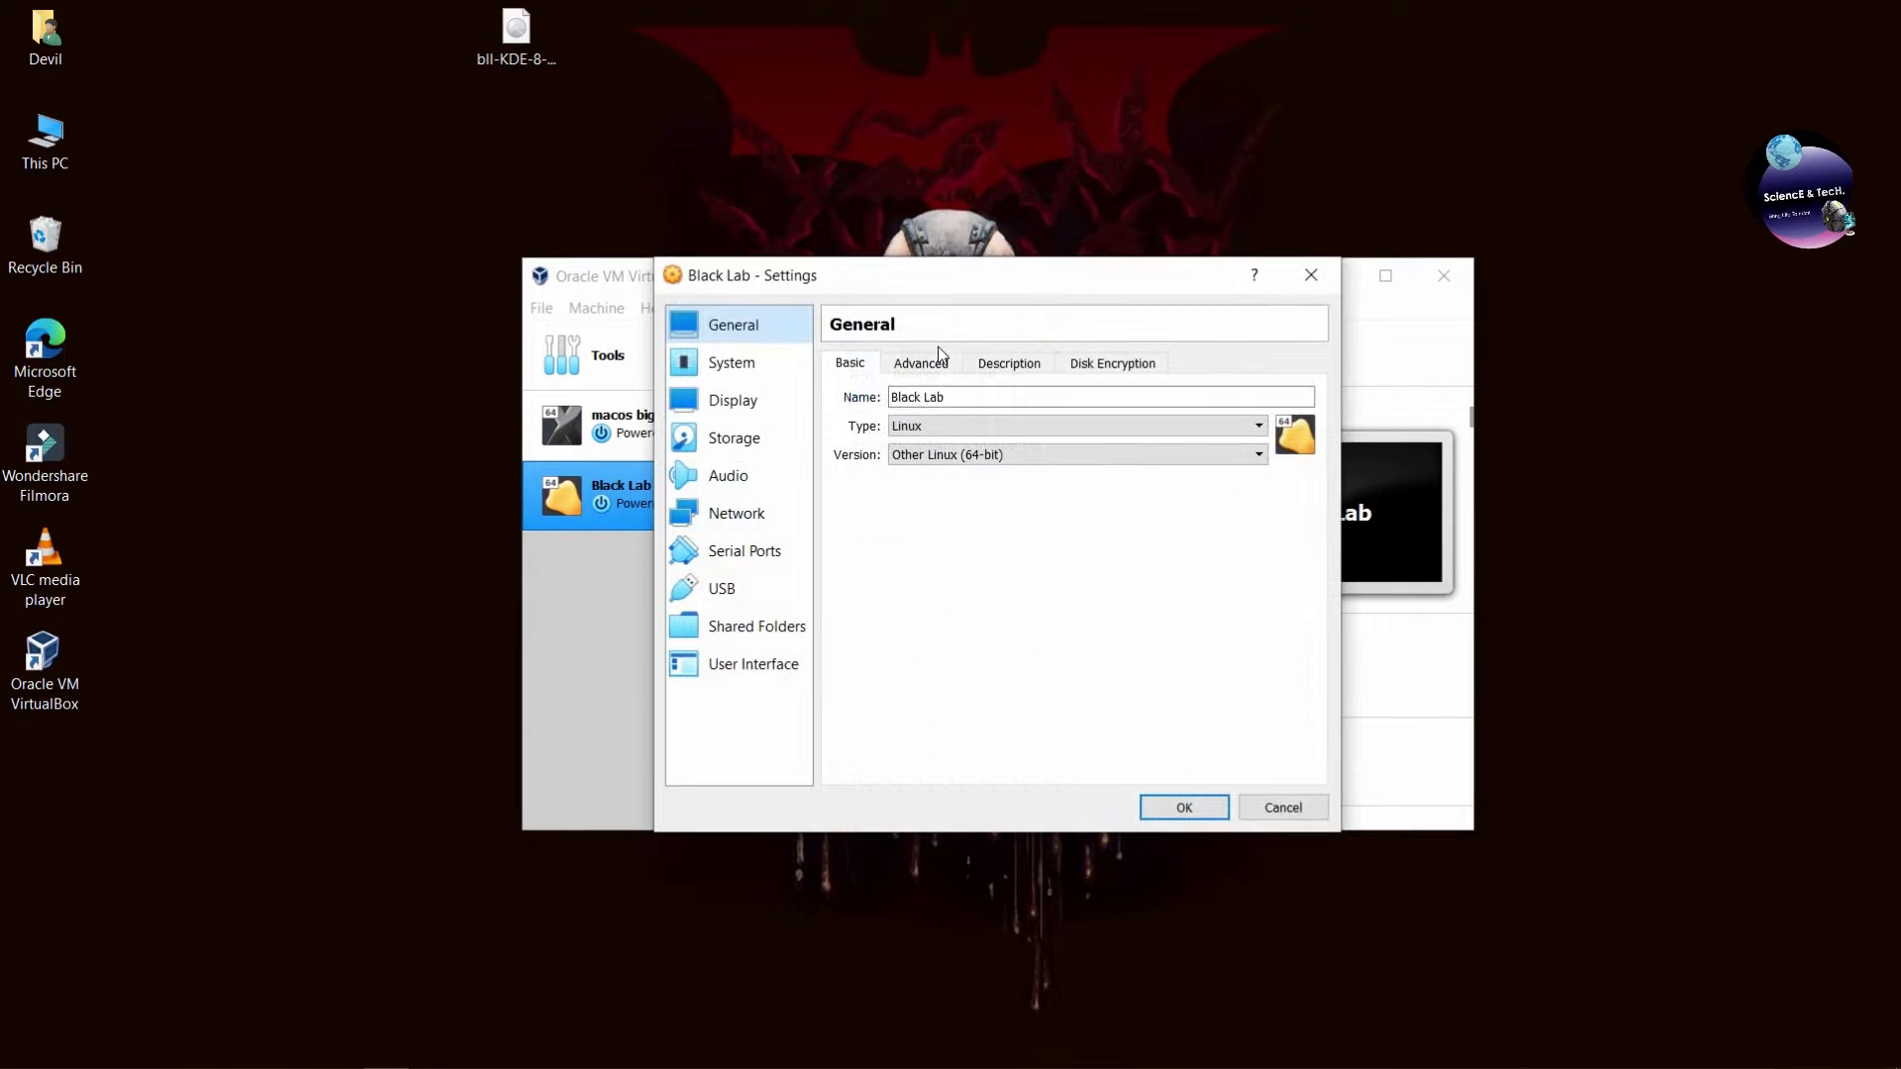
left_click(920, 364)
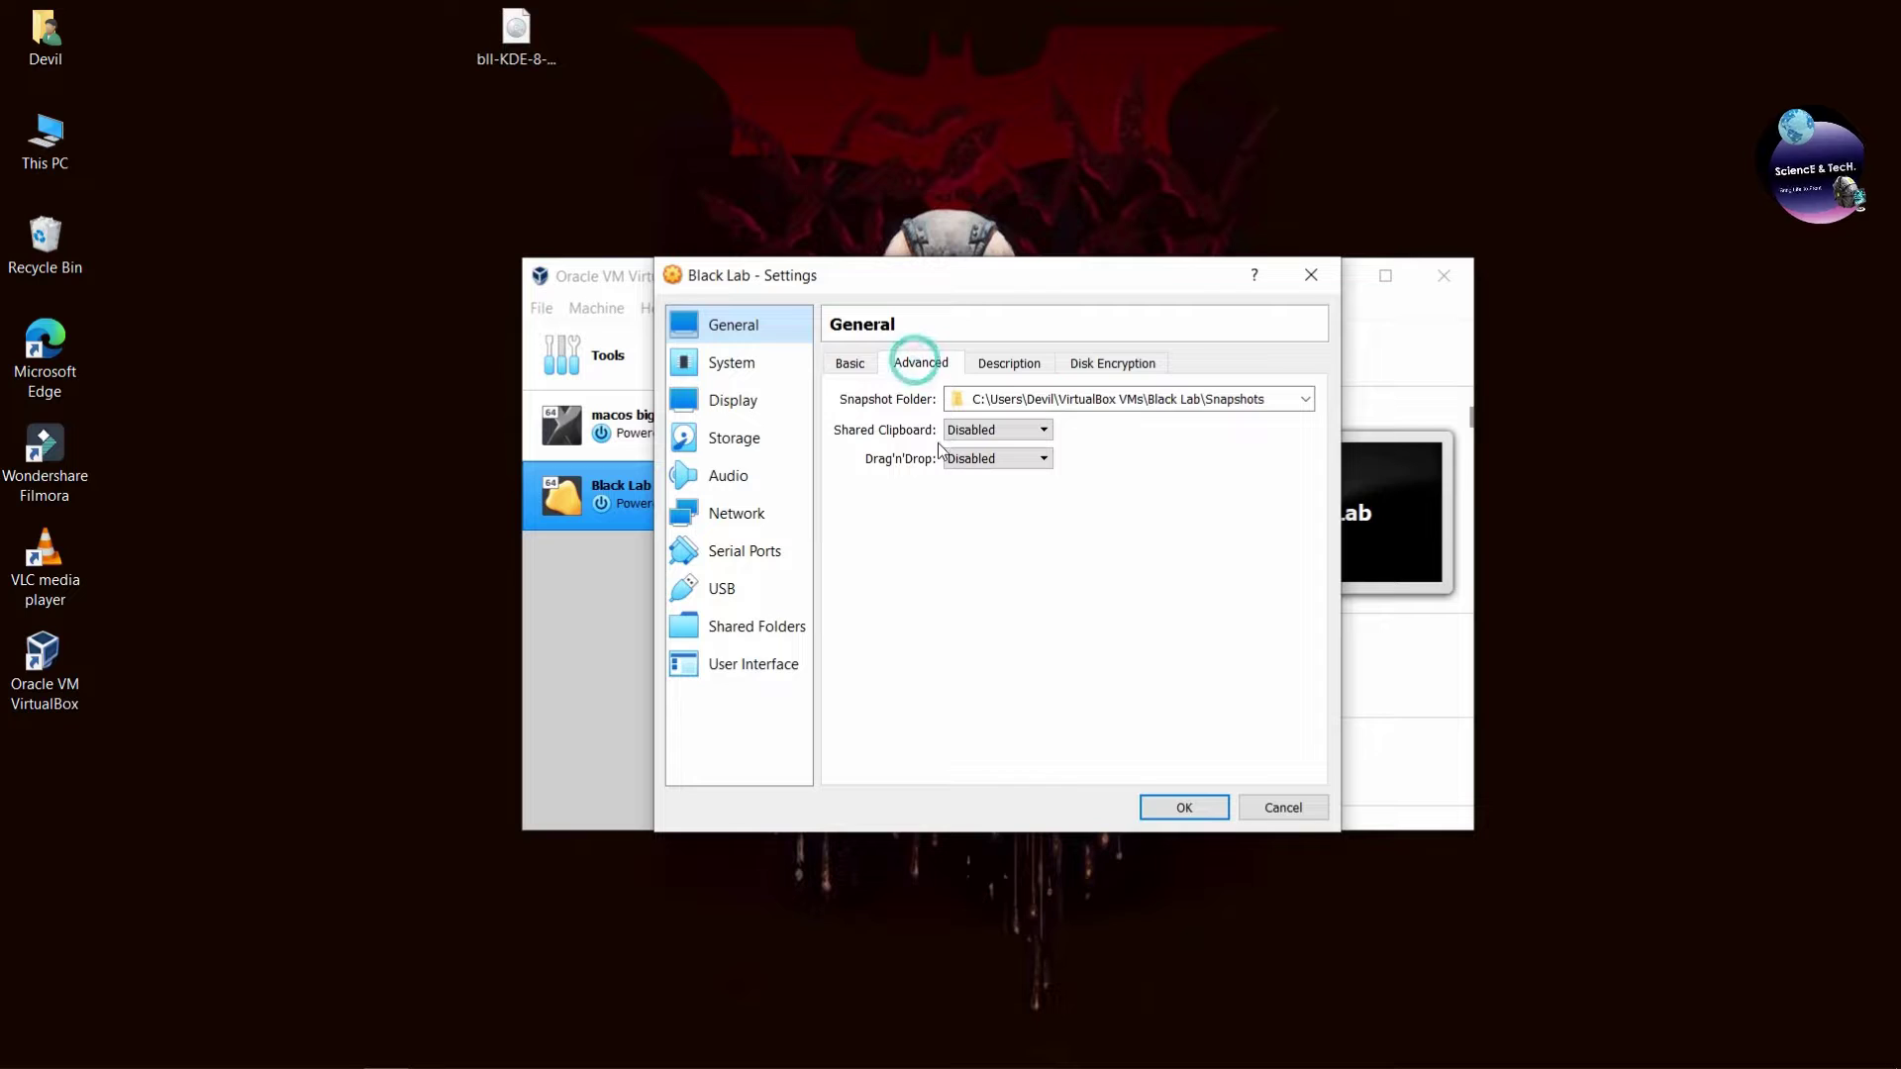
left_click(975, 431)
left_click(980, 496)
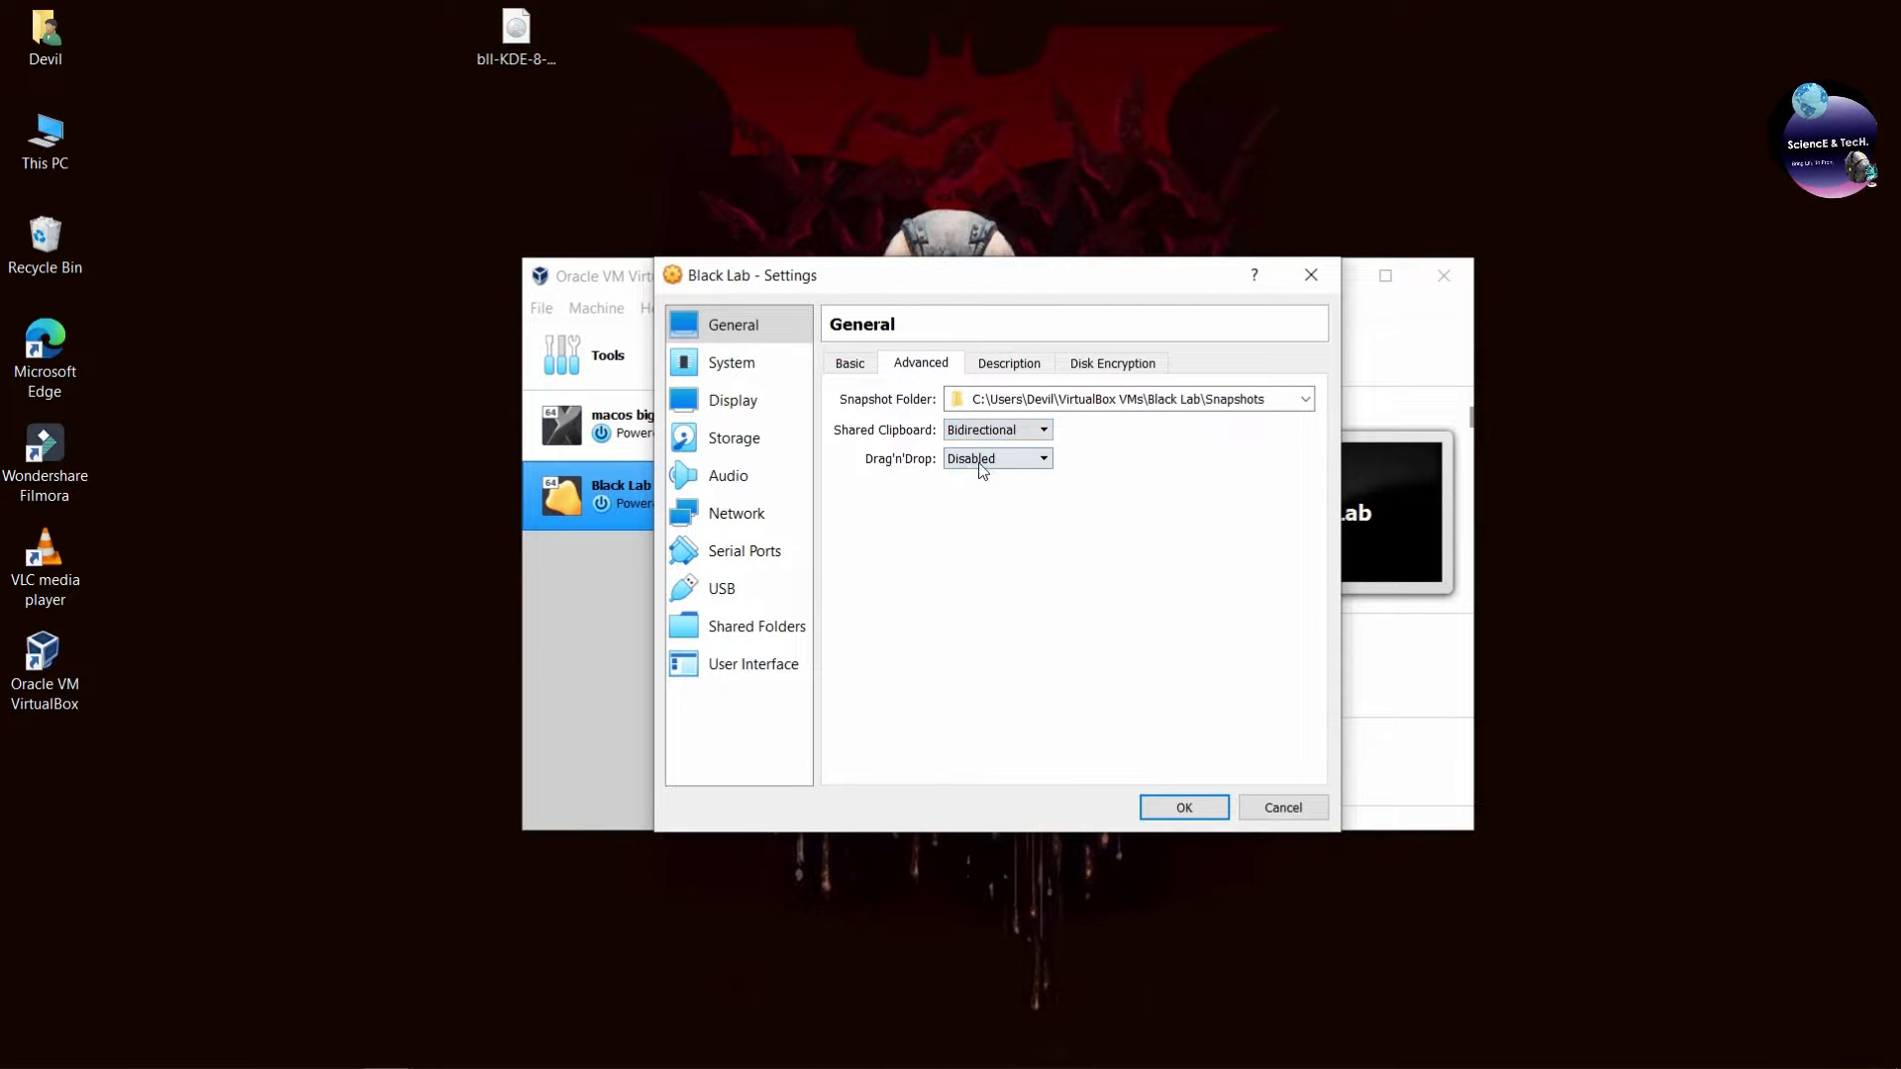
left_click(983, 458)
left_click(995, 531)
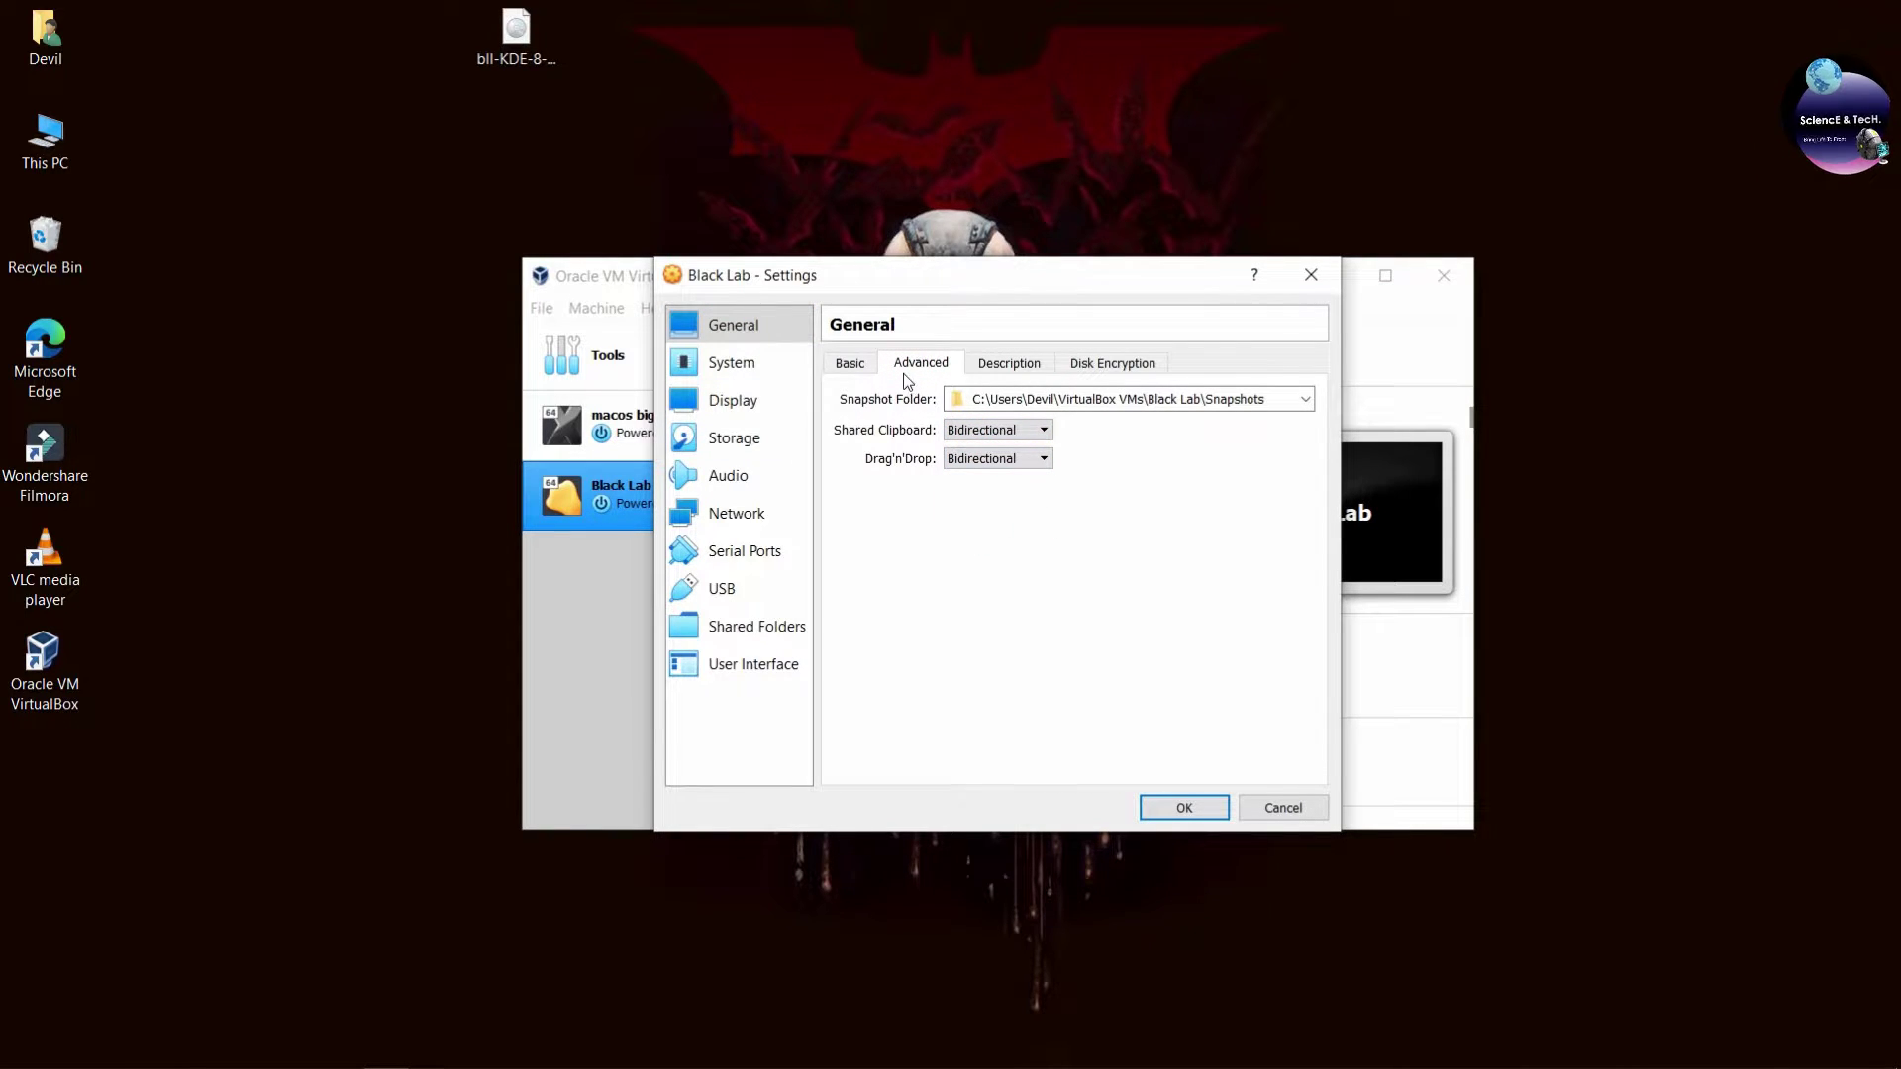
left_click(851, 364)
Remove Floppy from the boot order and give the machine 4 CPUs.
left_click(744, 374)
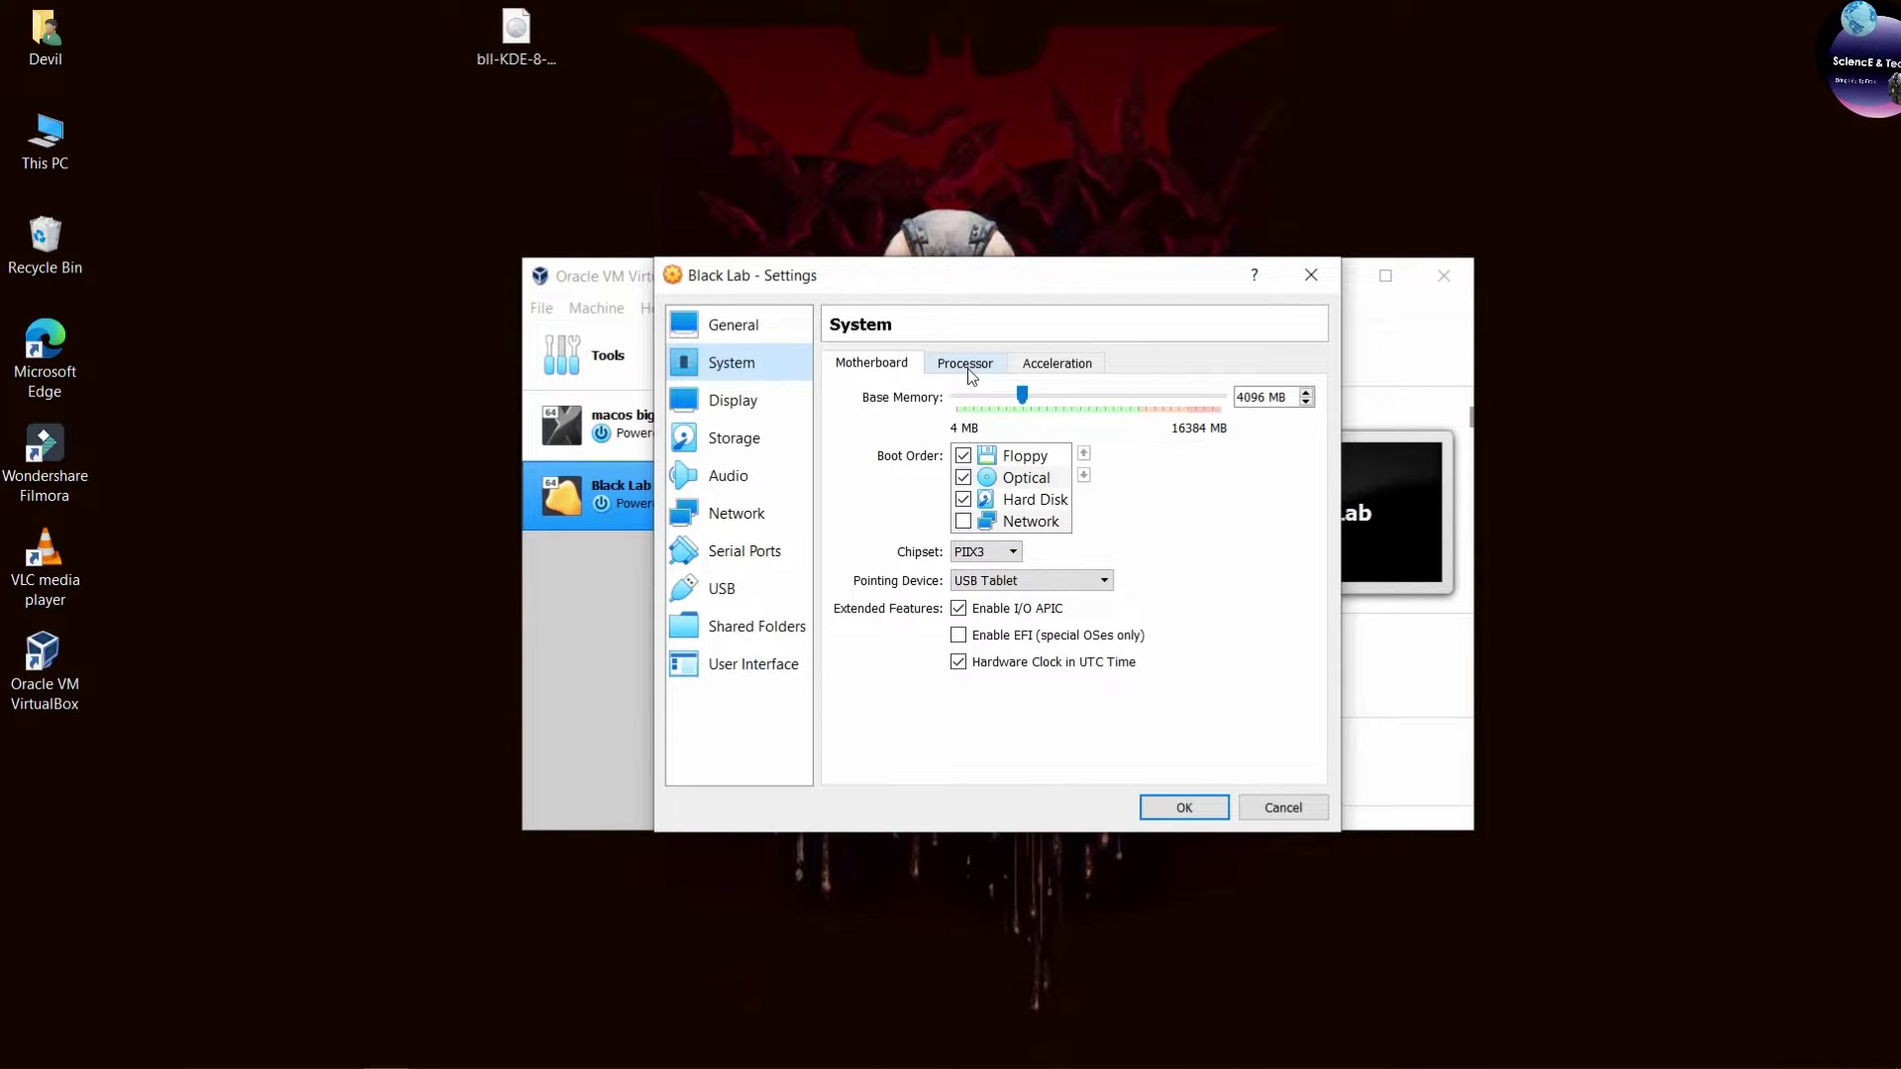
left_click(964, 457)
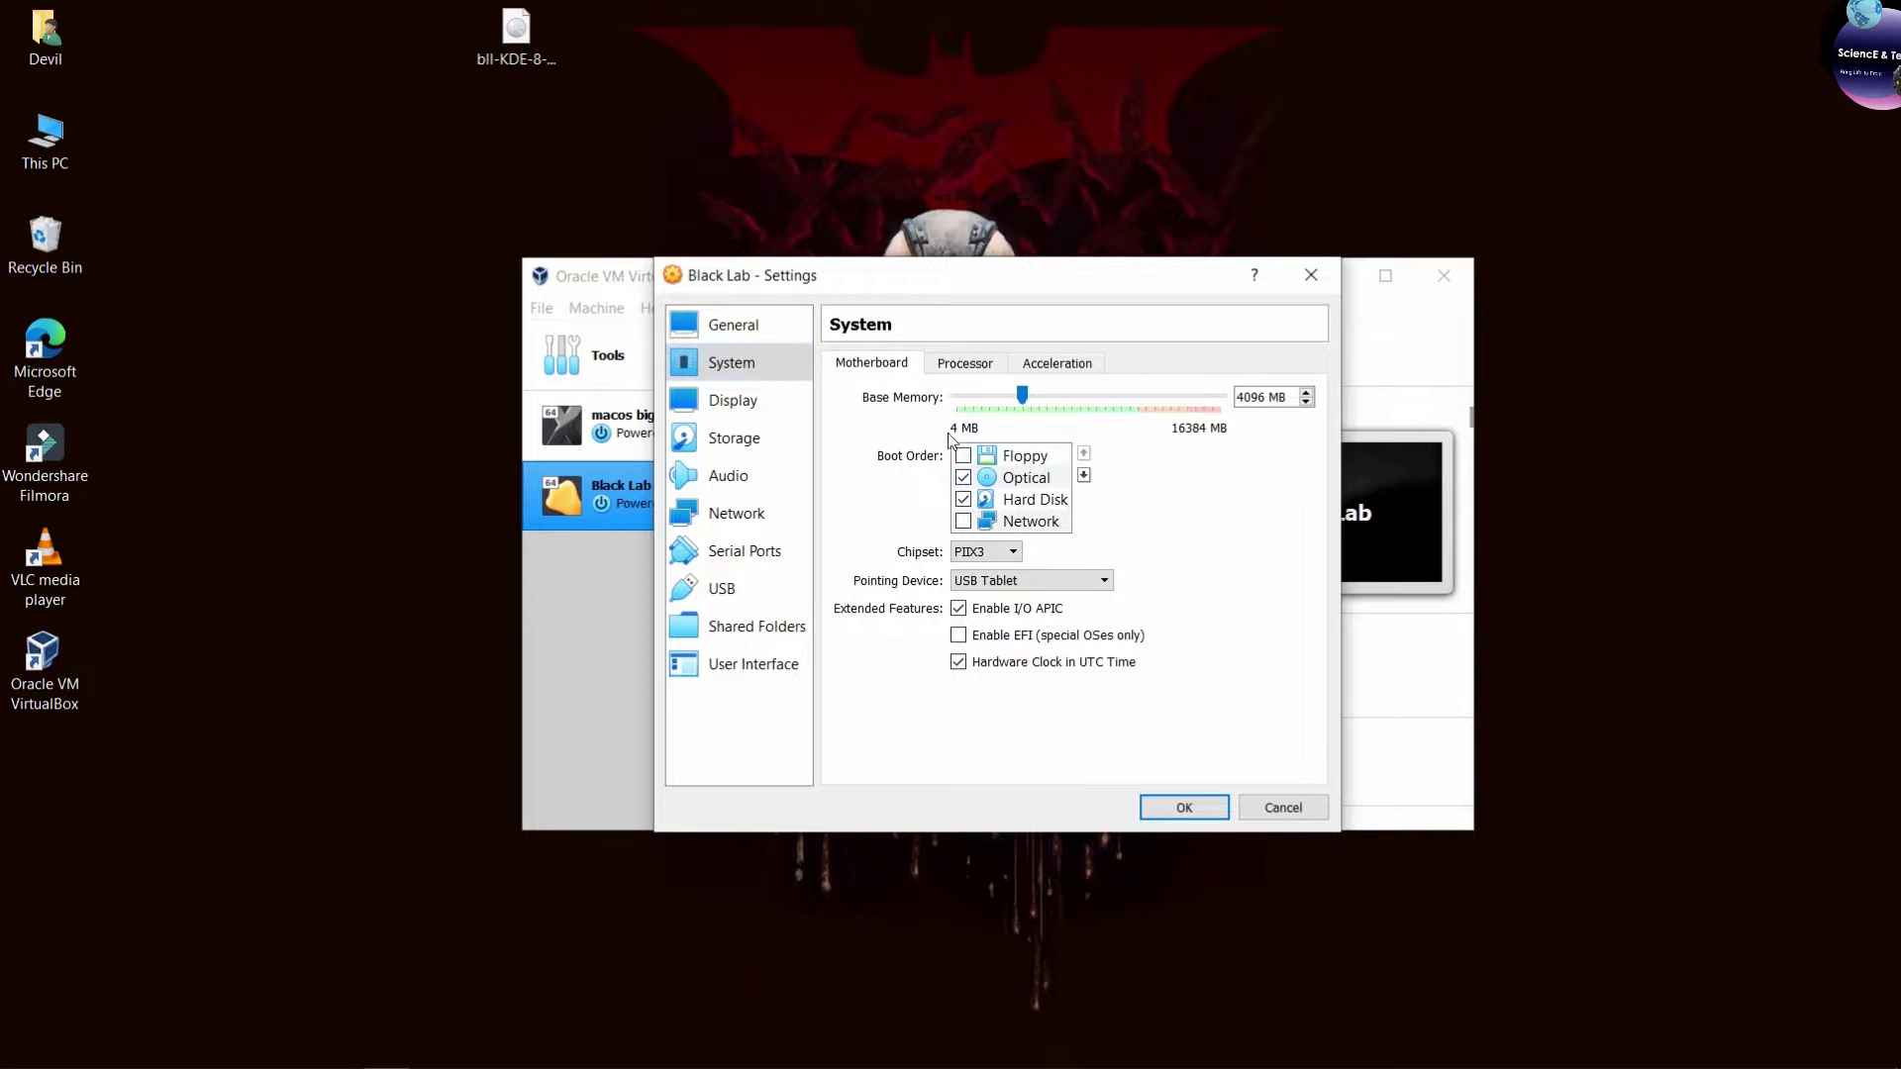
left_click(957, 361)
left_click_drag(1060, 411, 1076, 411)
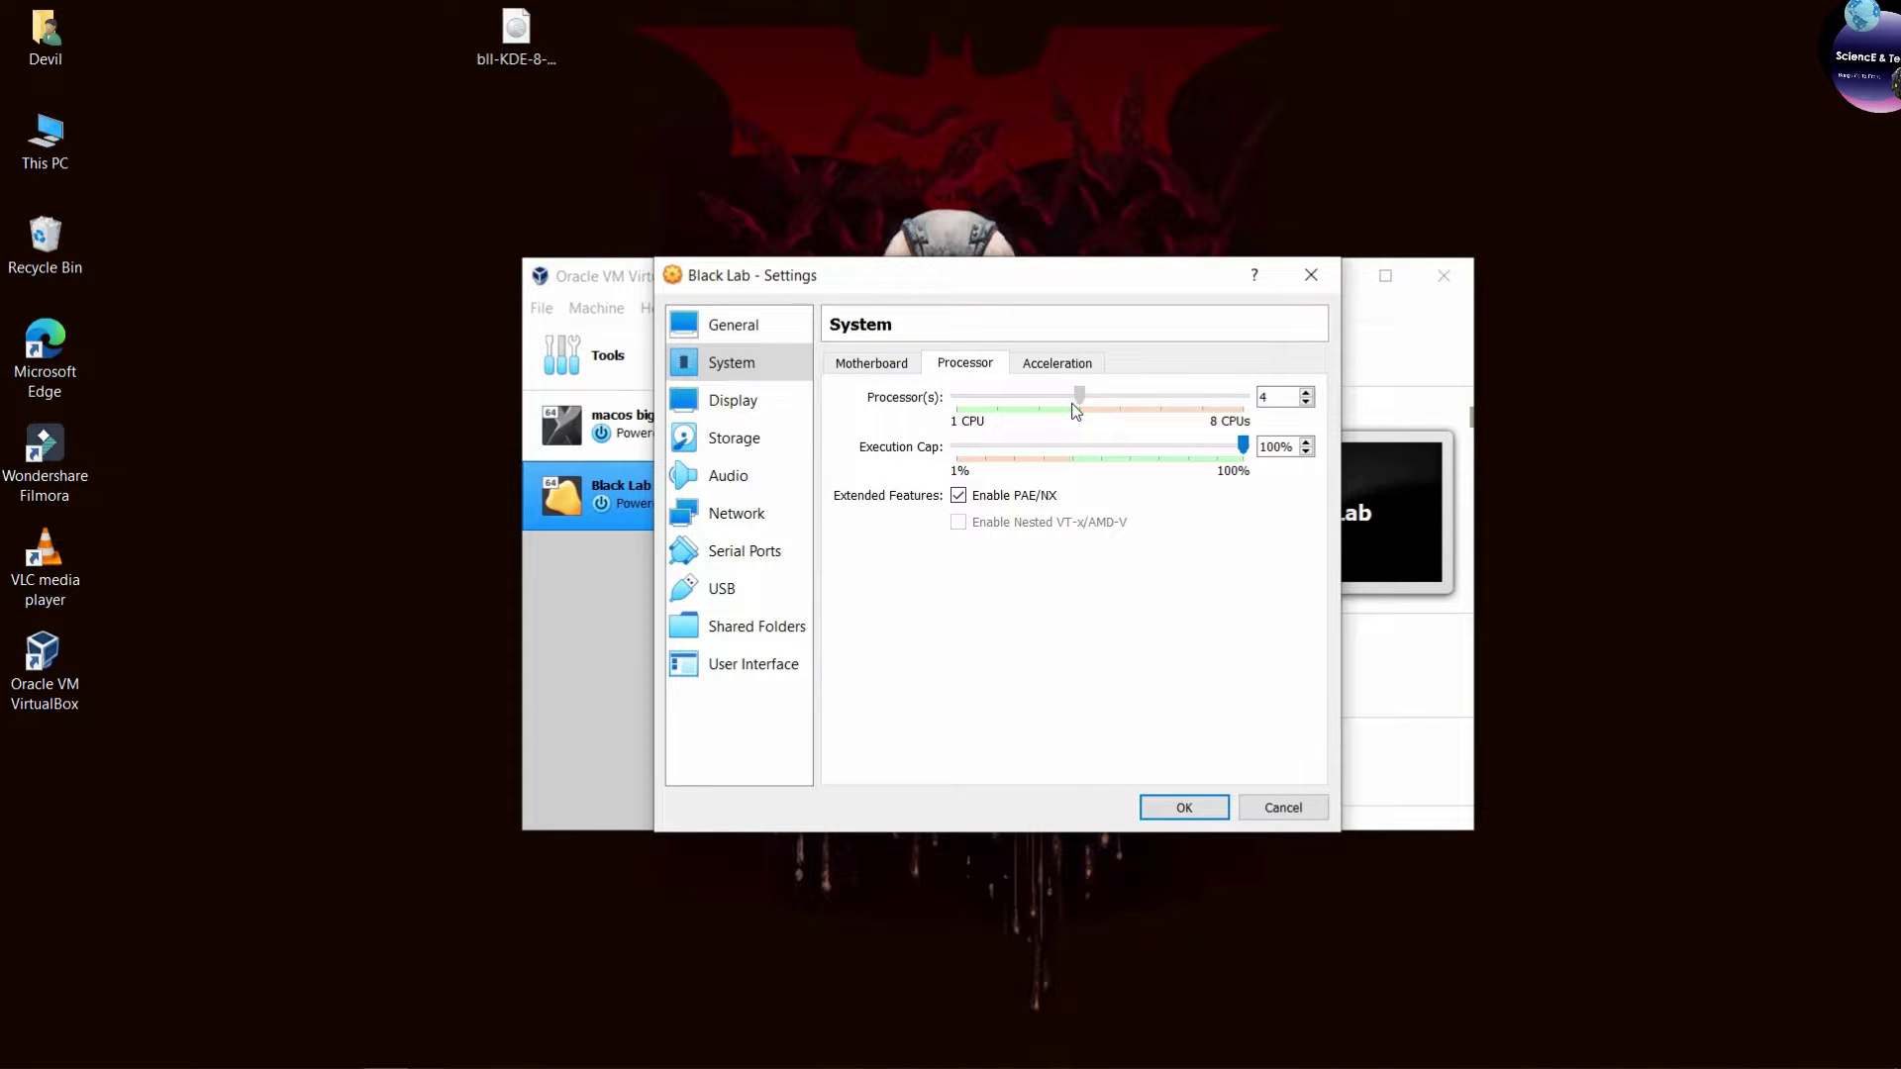
left_click(876, 363)
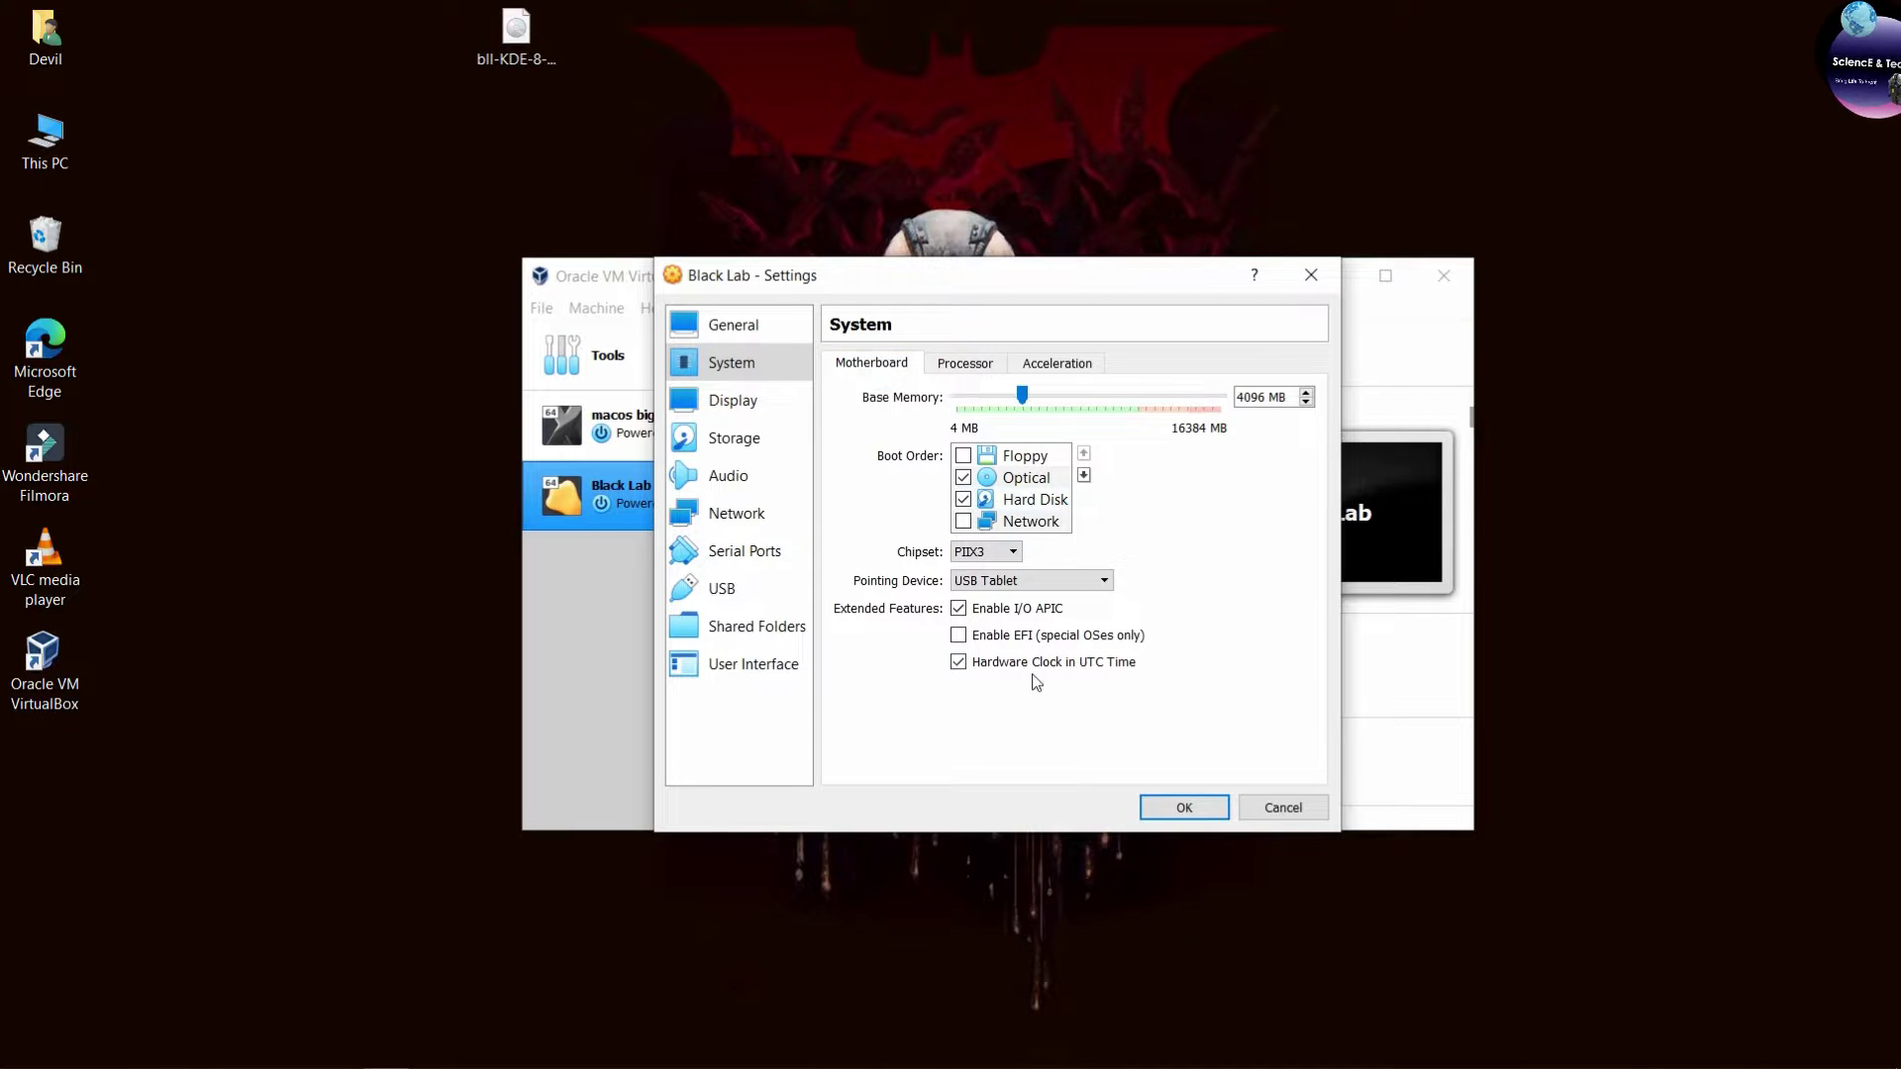
Raise video memory to 128 MB and select the empty optical drive in Storage.
left_click(752, 407)
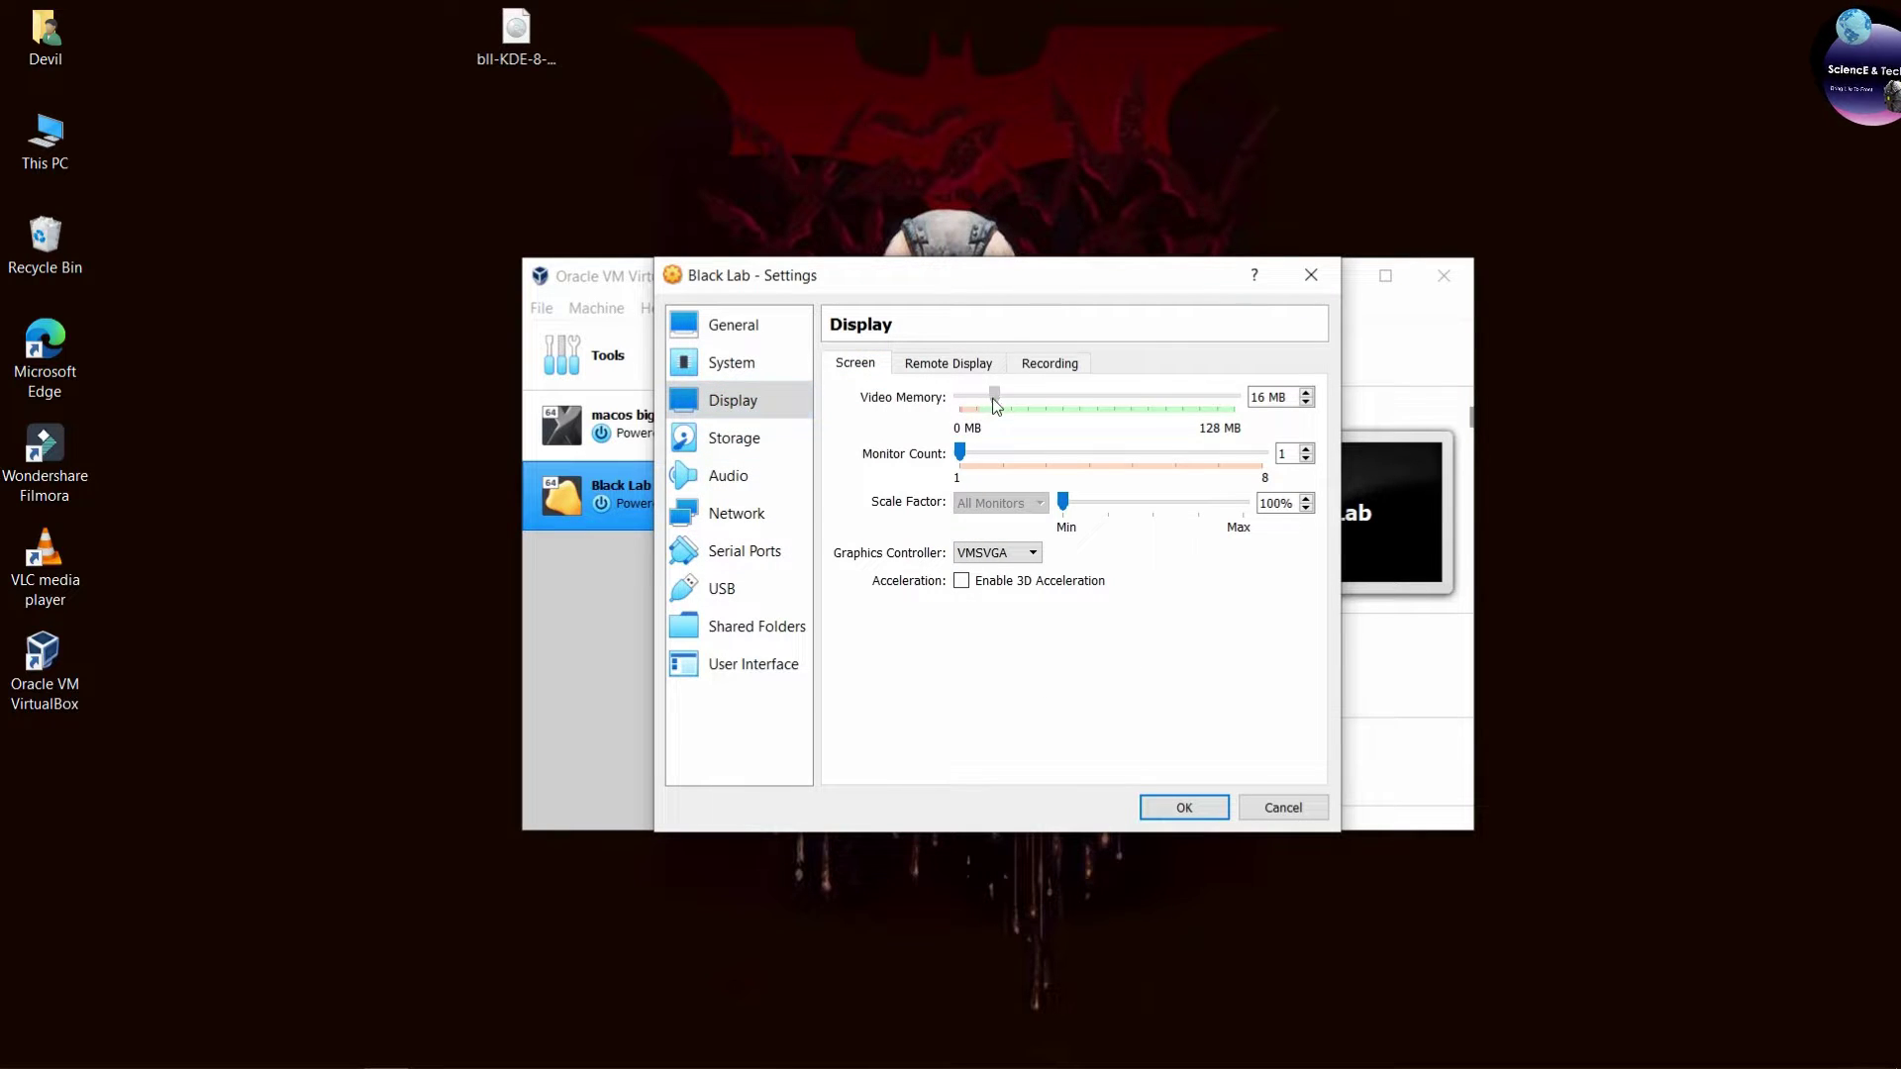
left_click_drag(993, 396, 1277, 406)
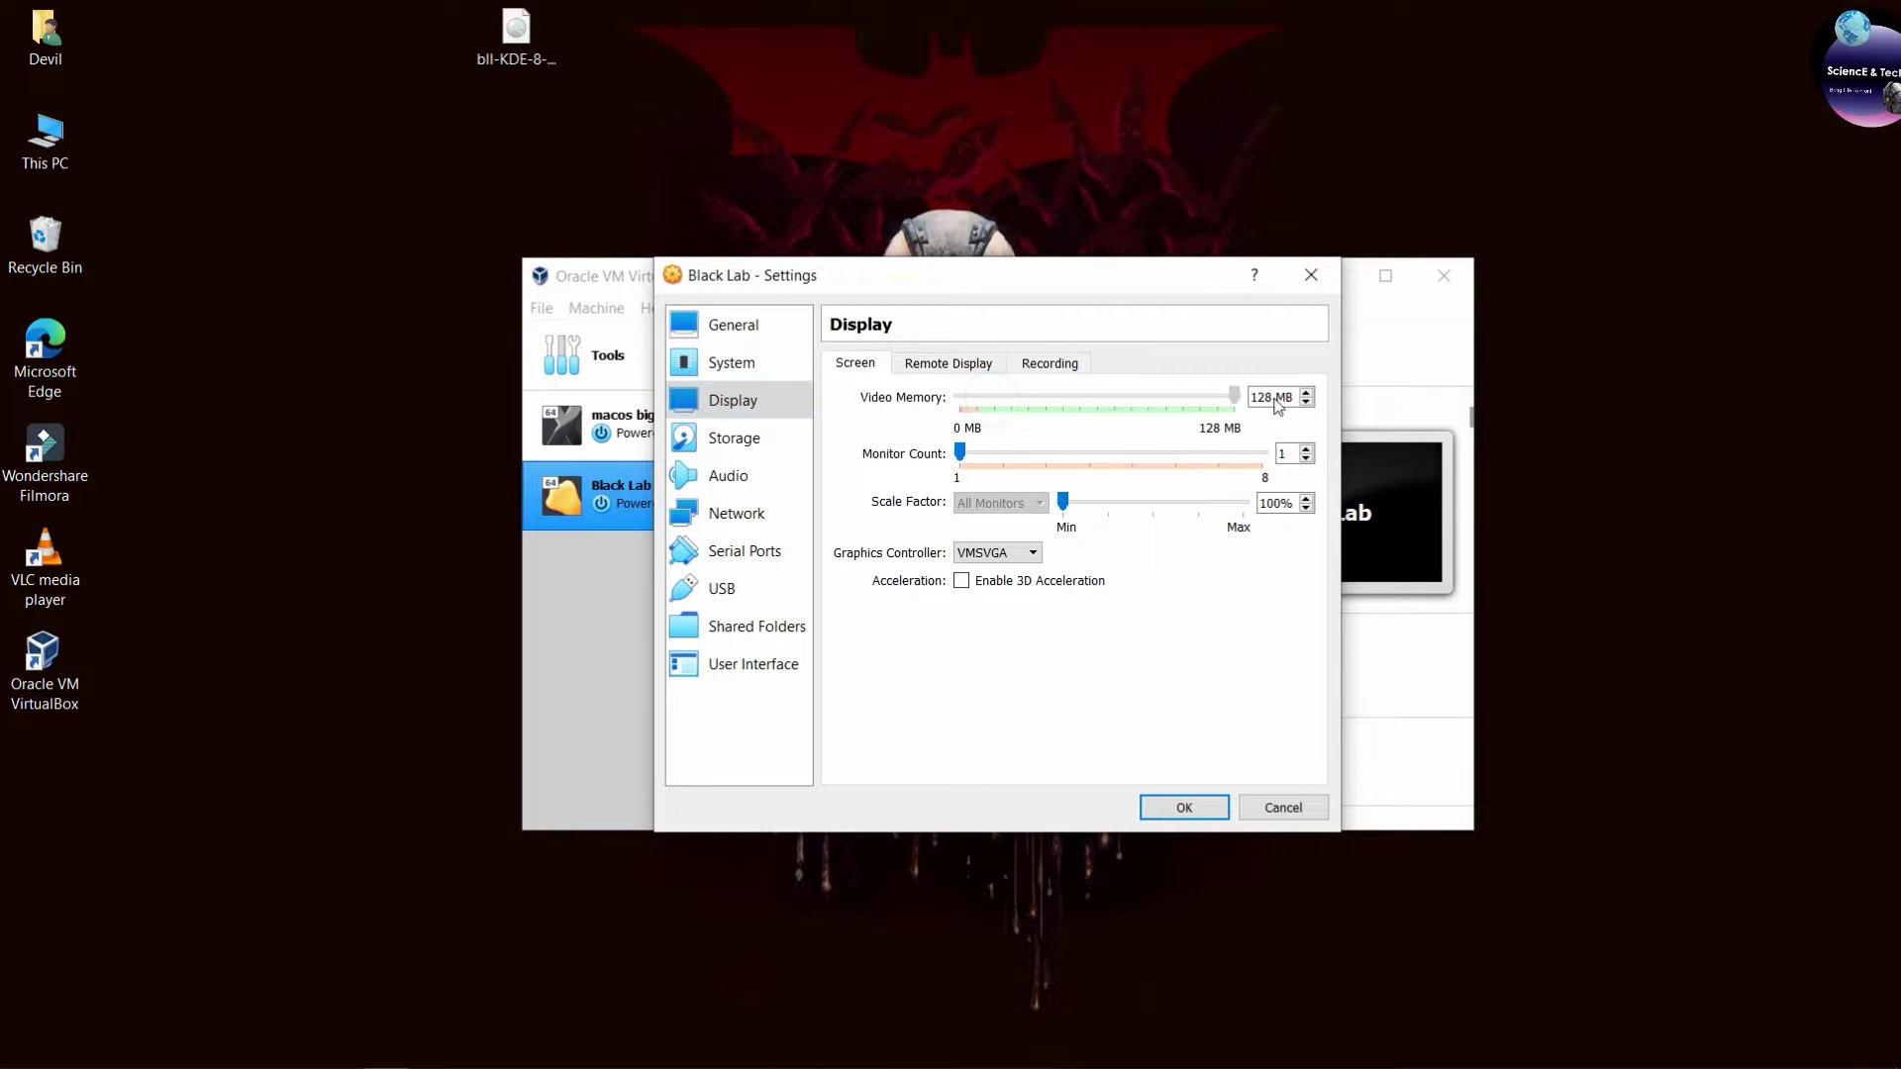
left_click(740, 438)
left_click(977, 447)
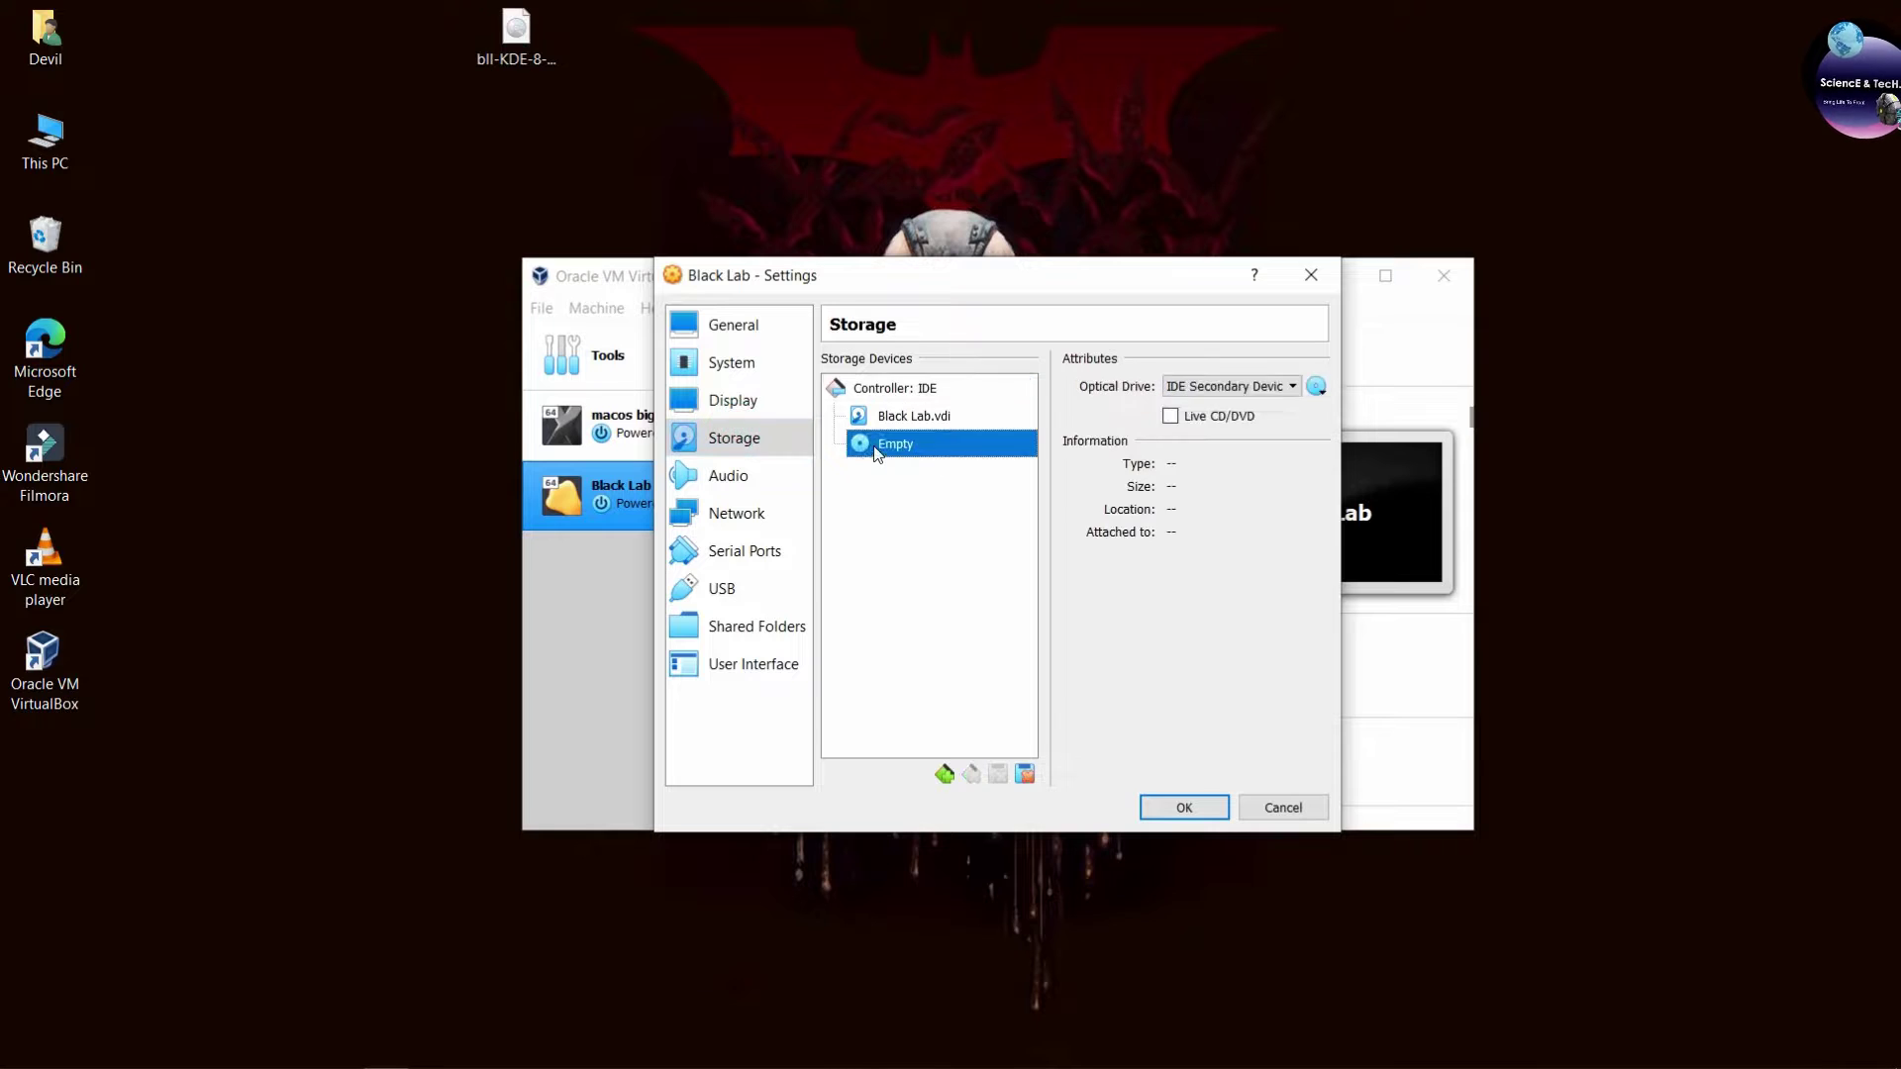
Load bll-KDE-8-x86_64.iso into the optical drive.
left_click(1317, 388)
left_click(1326, 433)
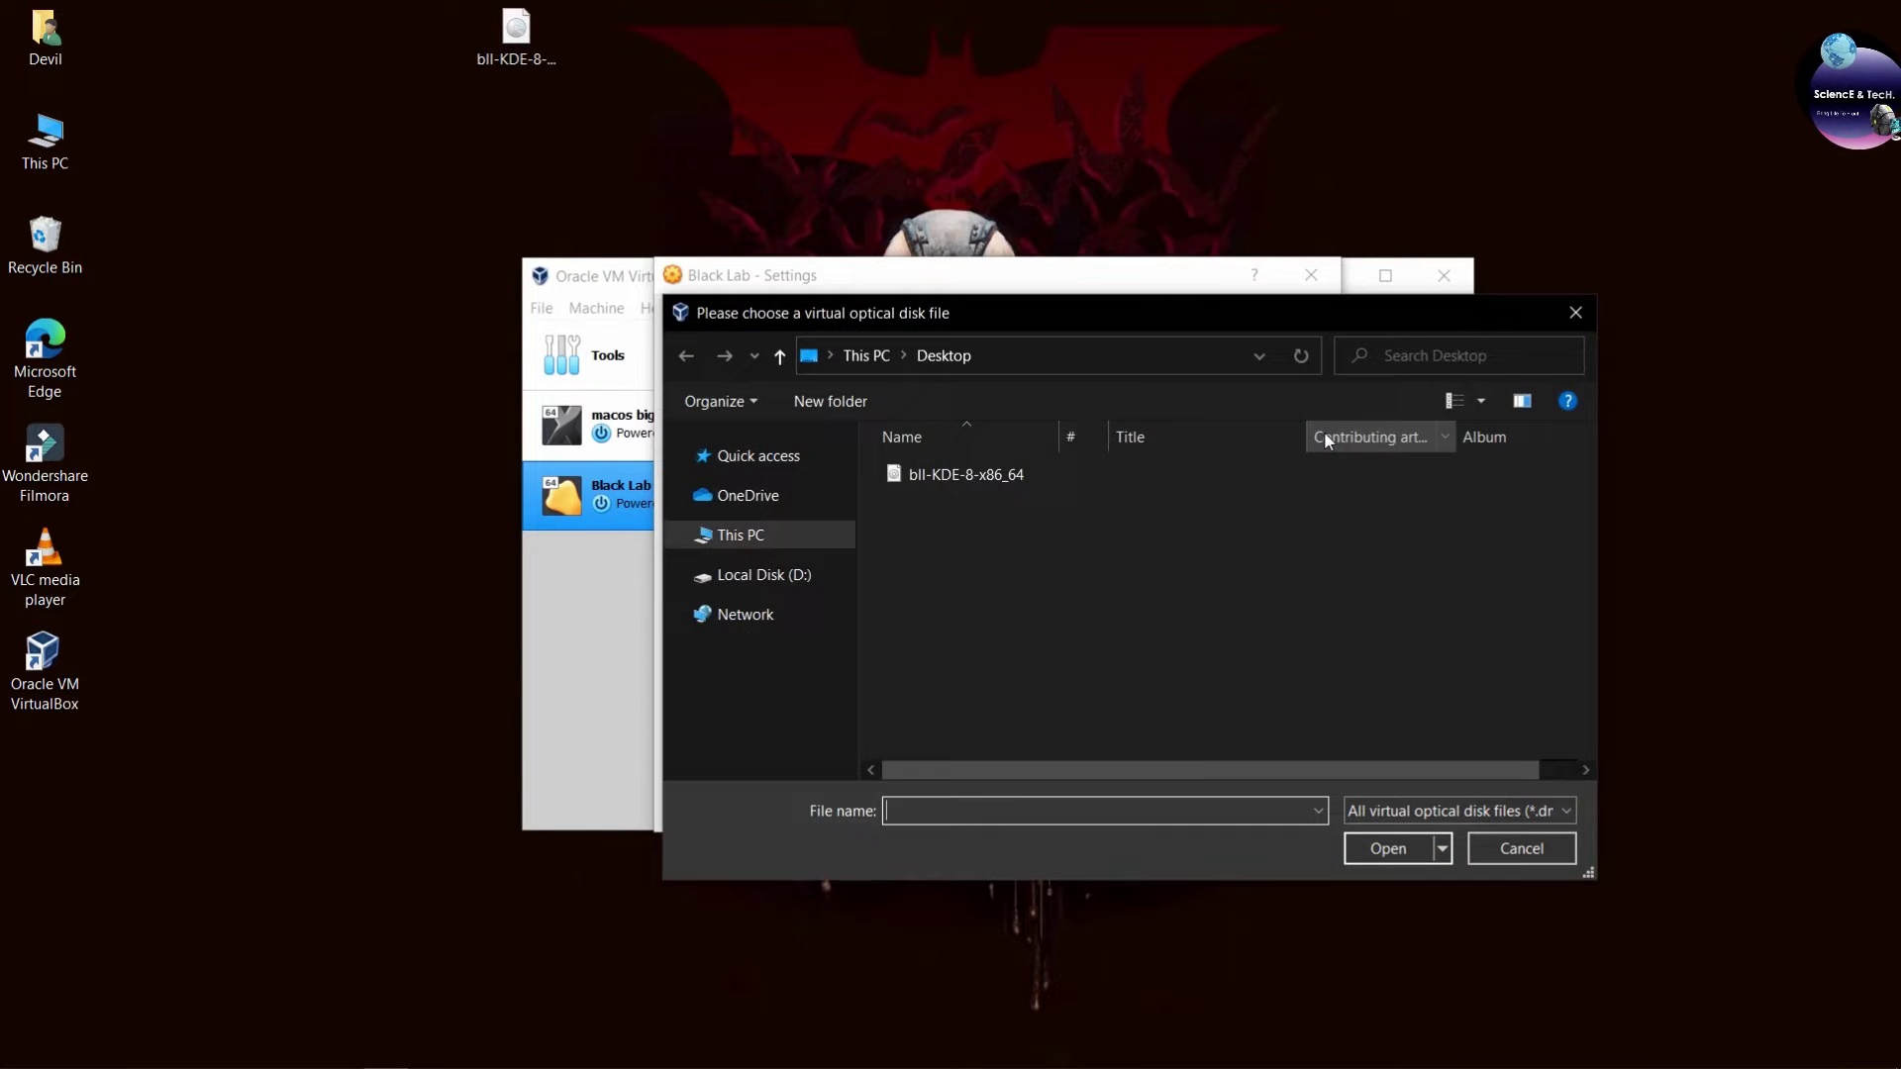
left_click(1022, 472)
left_click(518, 40)
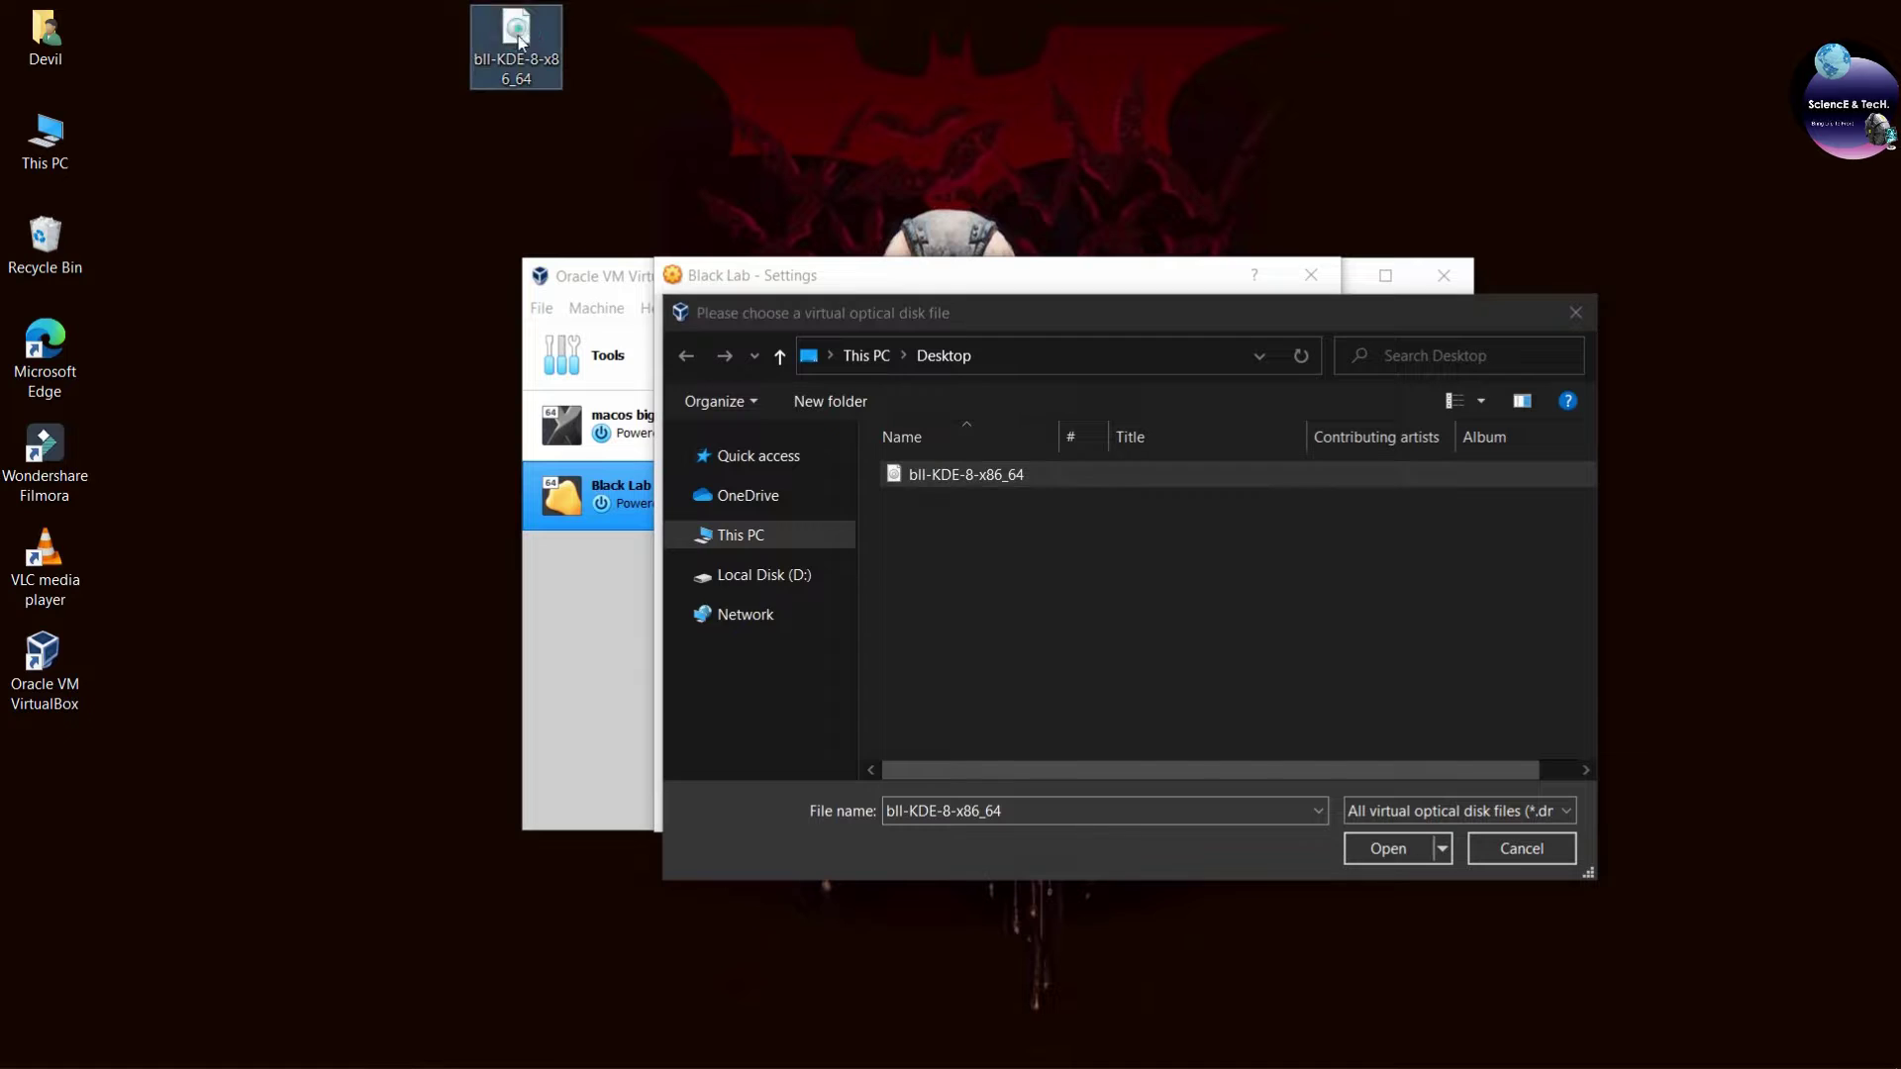
left_click(992, 479)
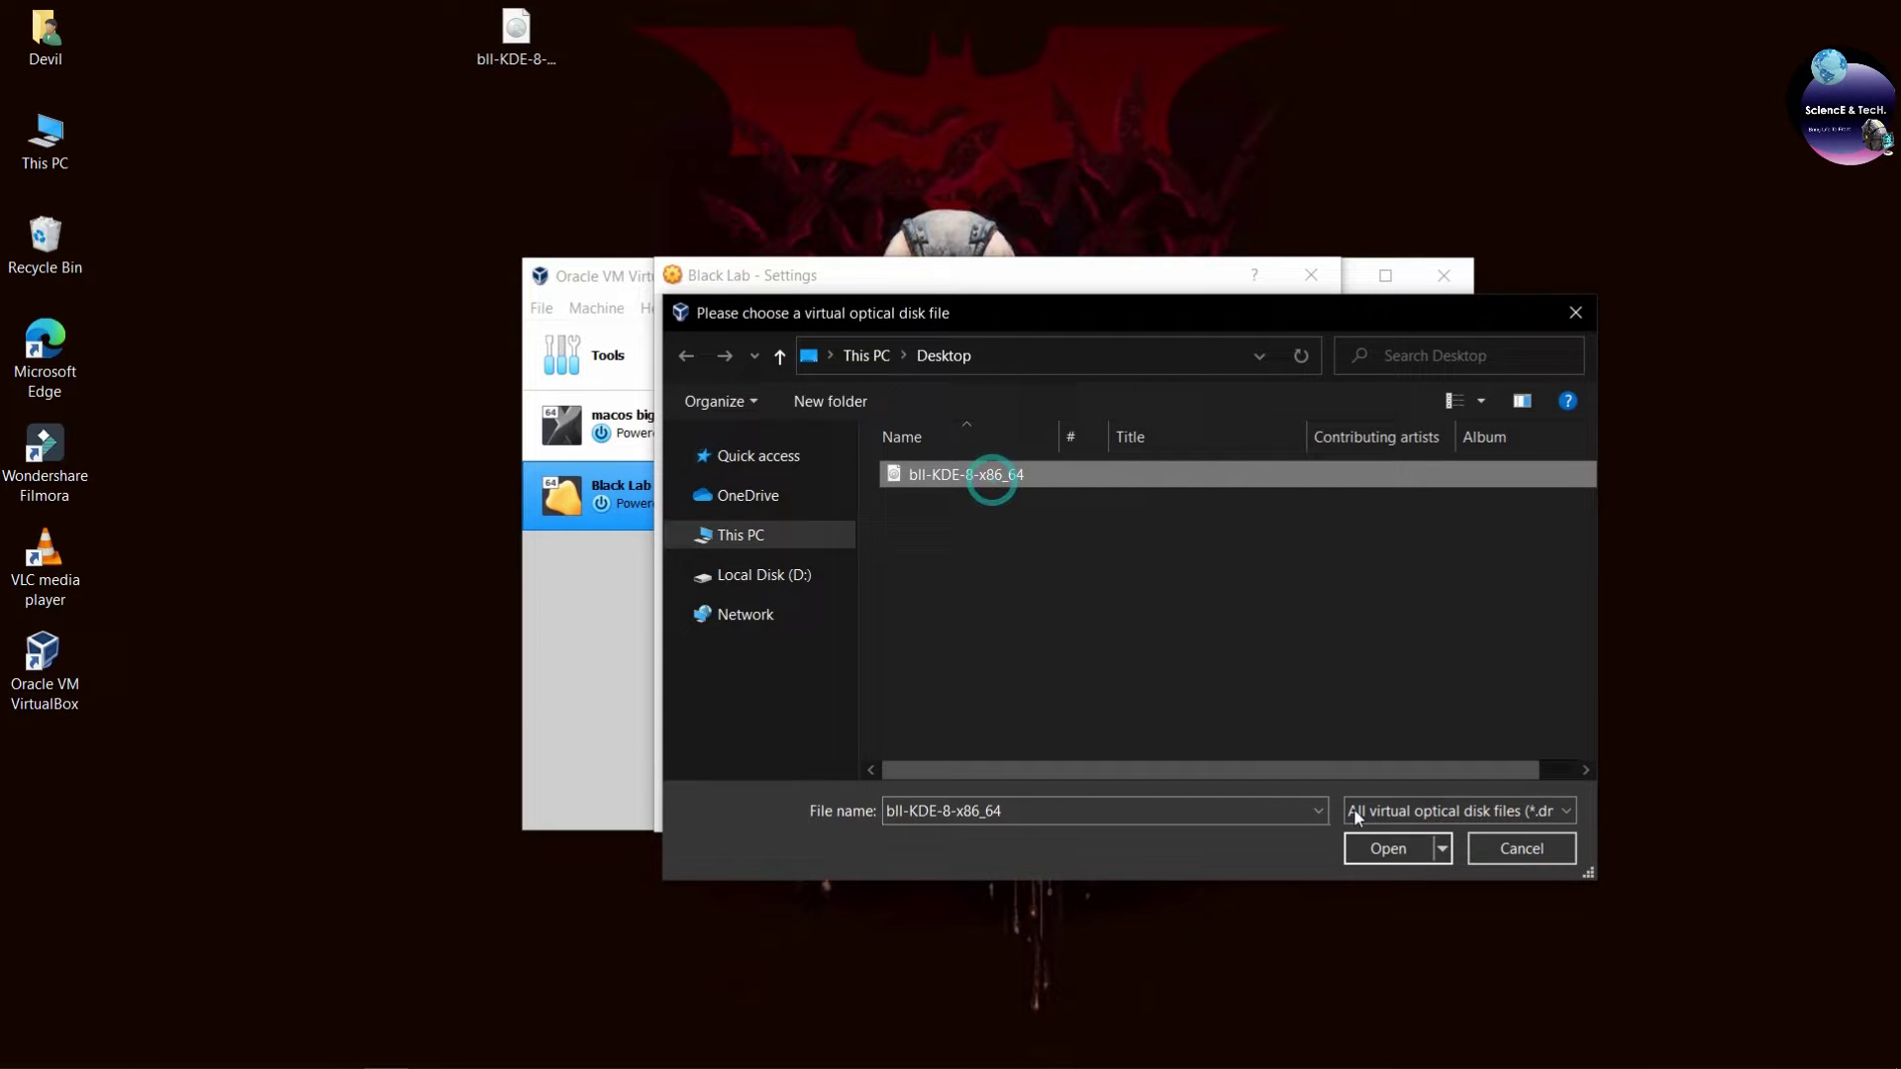
left_click(1381, 852)
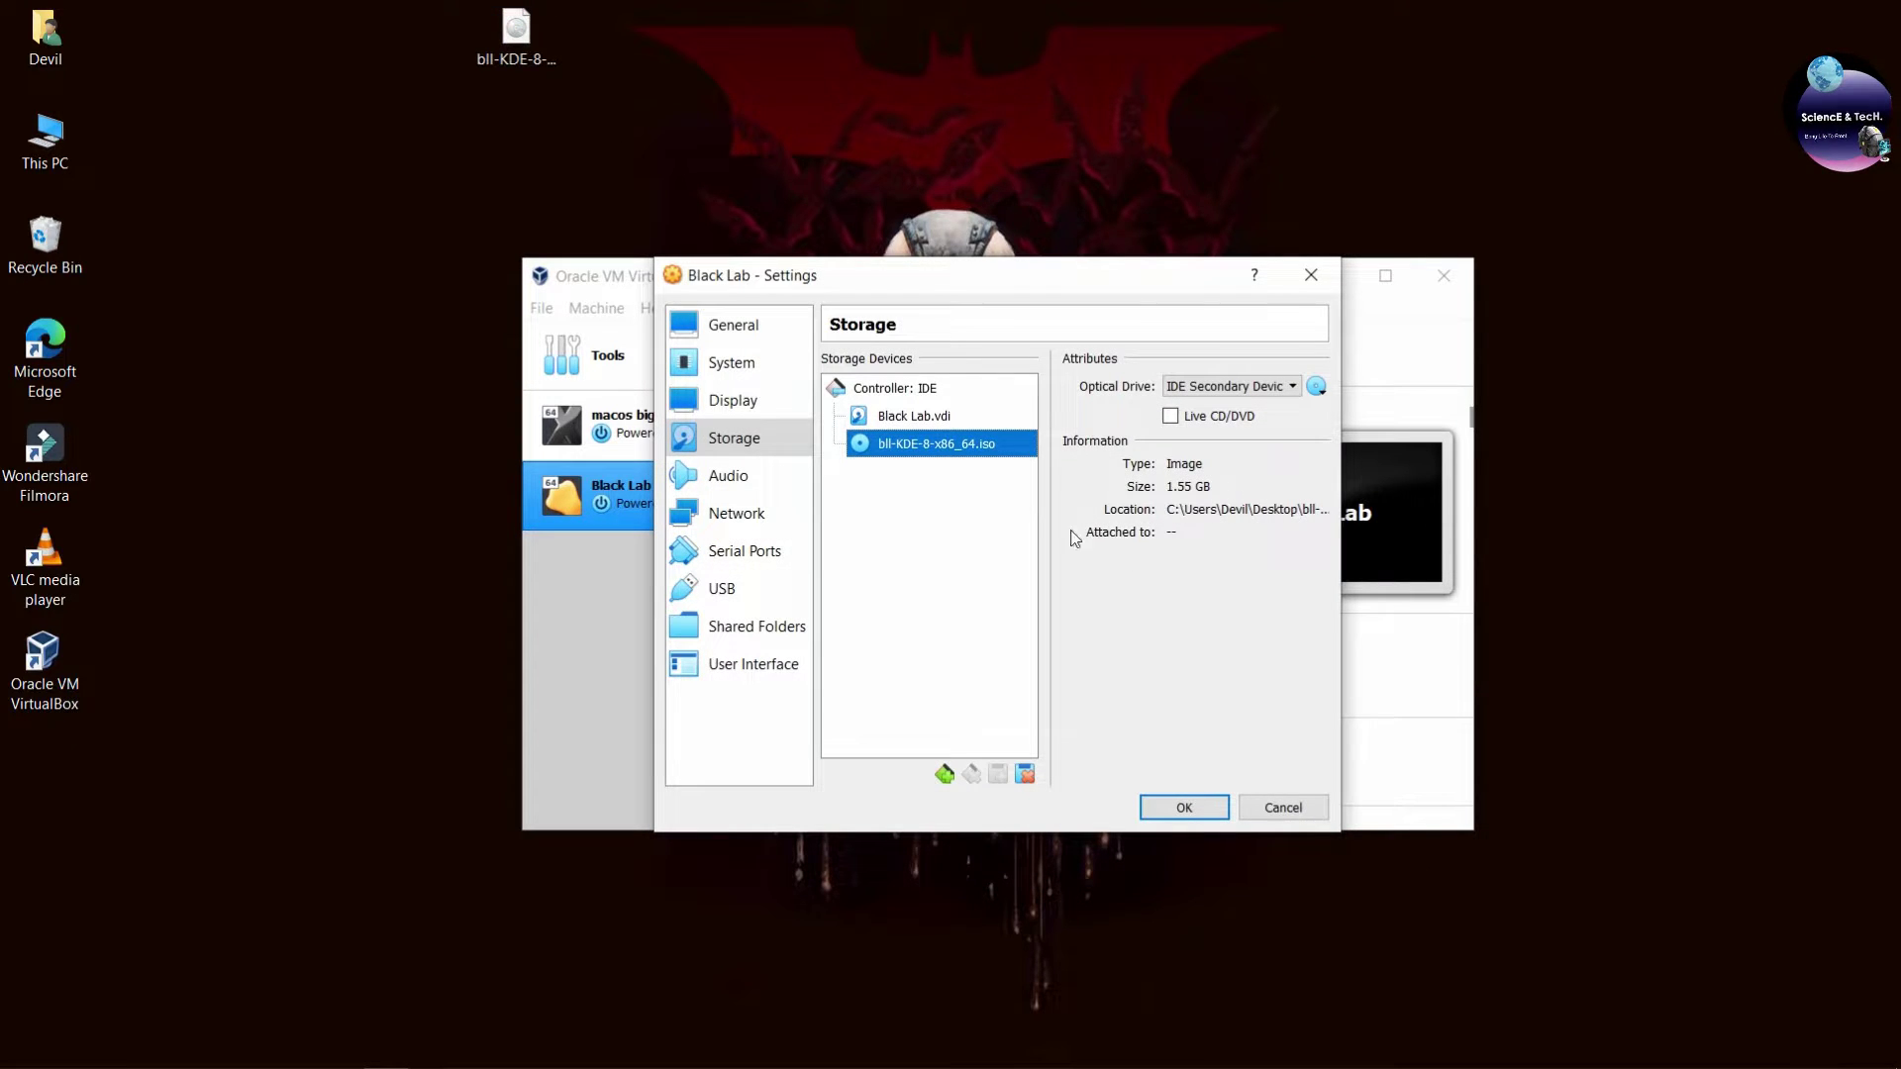
Switch the USB controller to USB 3.0 (xHCI) and save the settings.
left_click(741, 514)
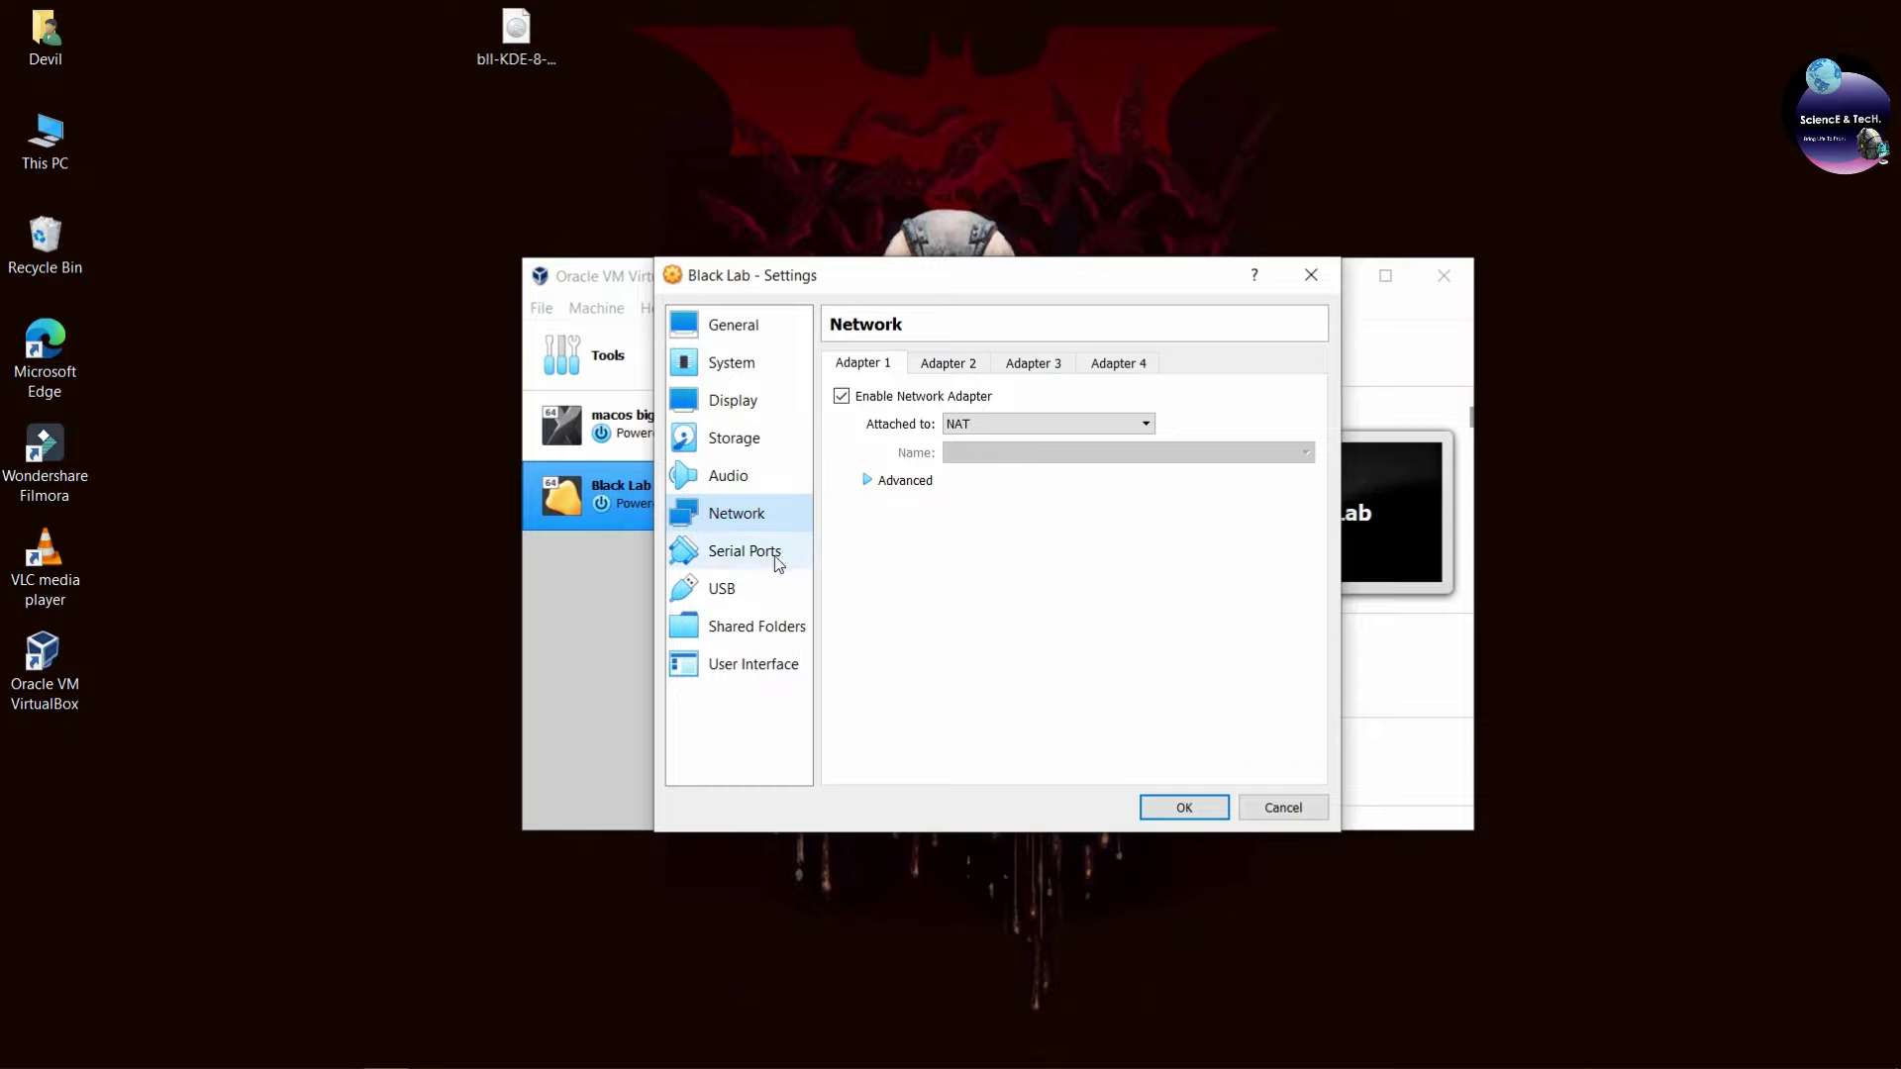
left_click(743, 589)
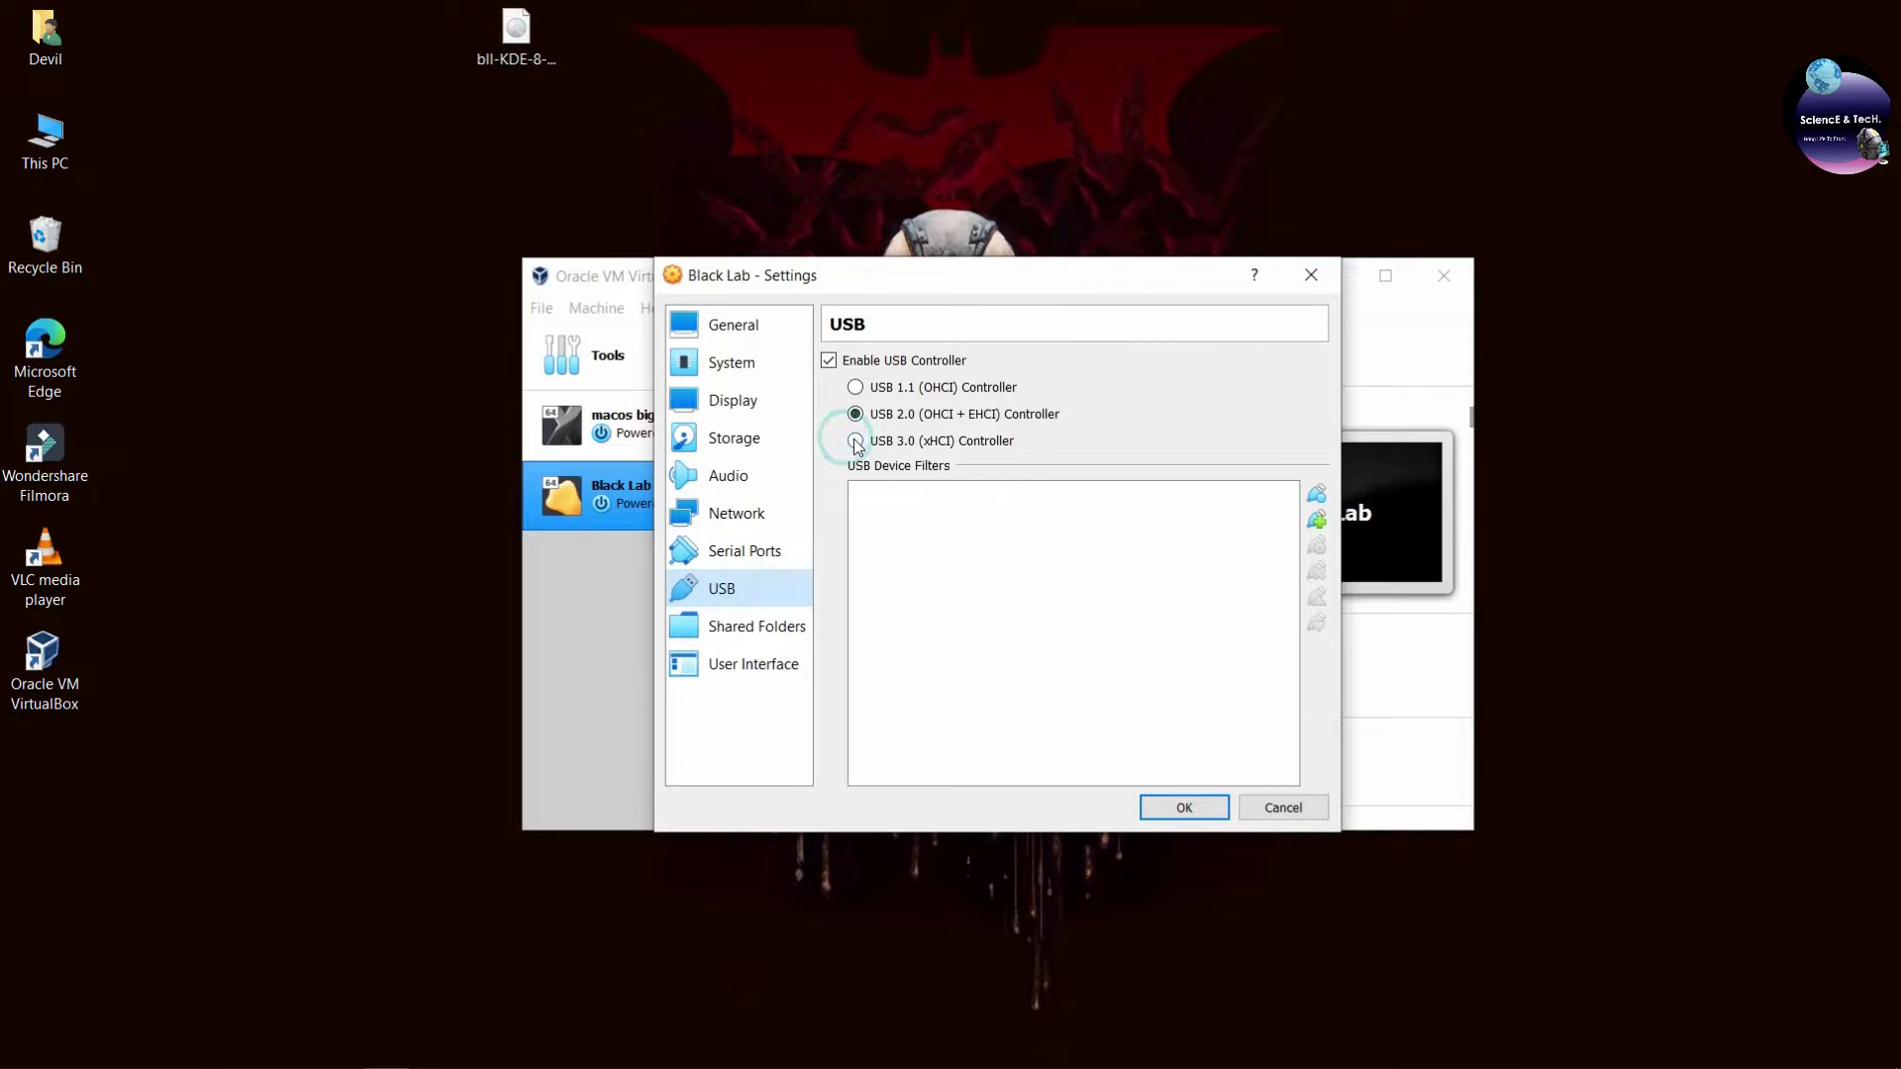
left_click(855, 441)
left_click(1184, 807)
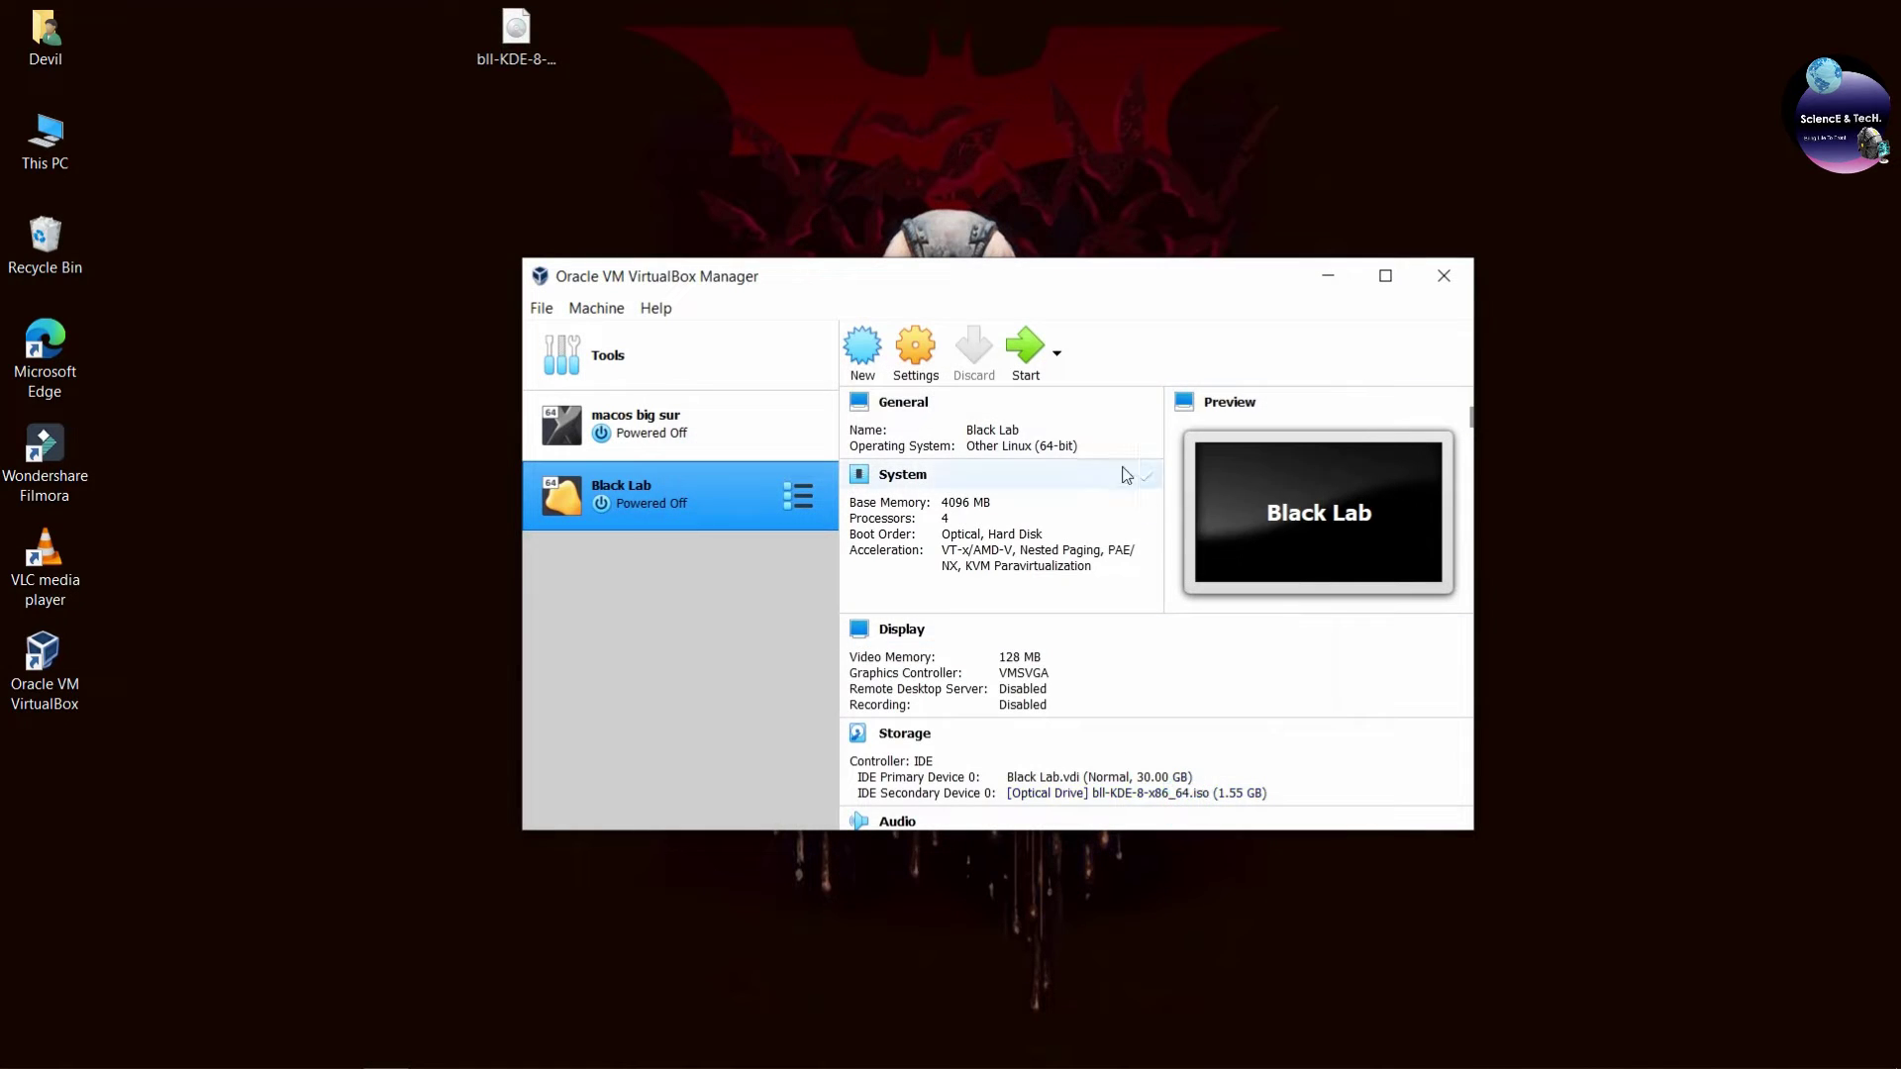
Start Black Lab in a maximized window and boot the Live system from the boot menu.
left_click(1020, 351)
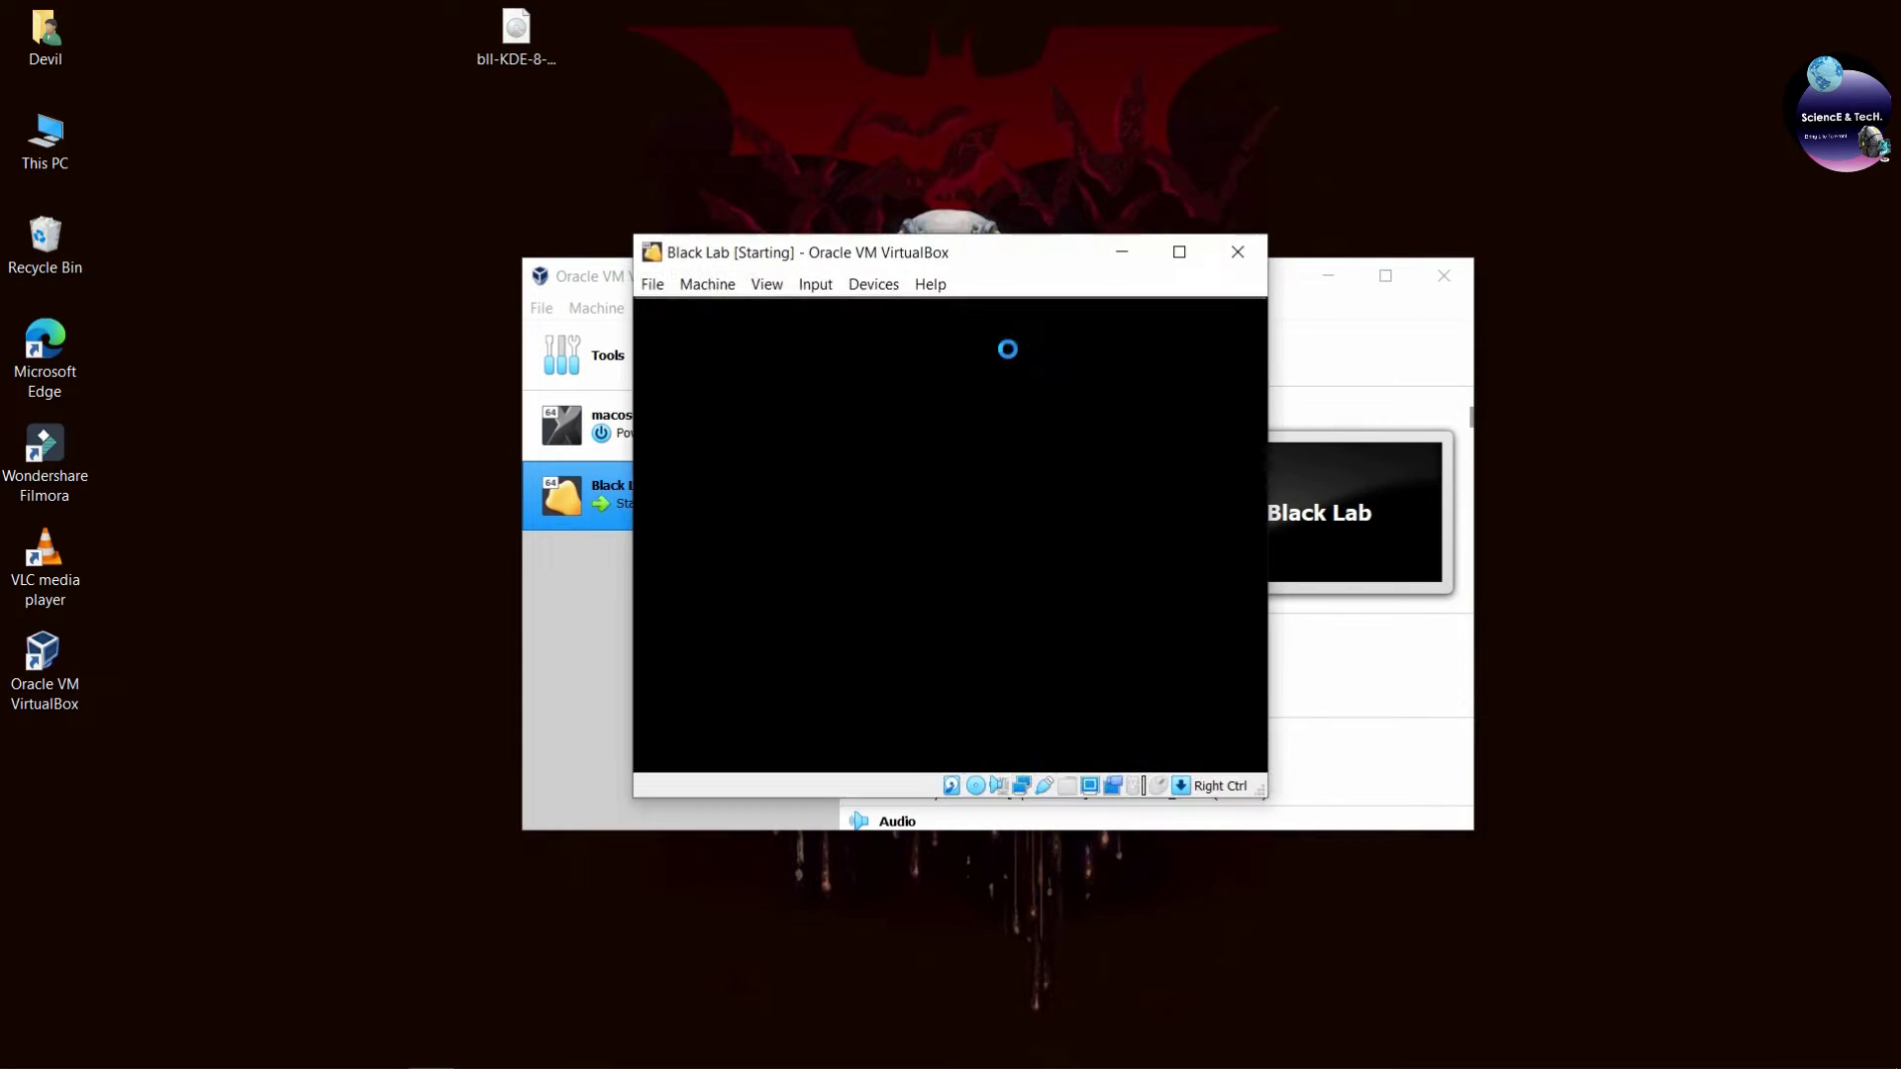
left_click(1193, 259)
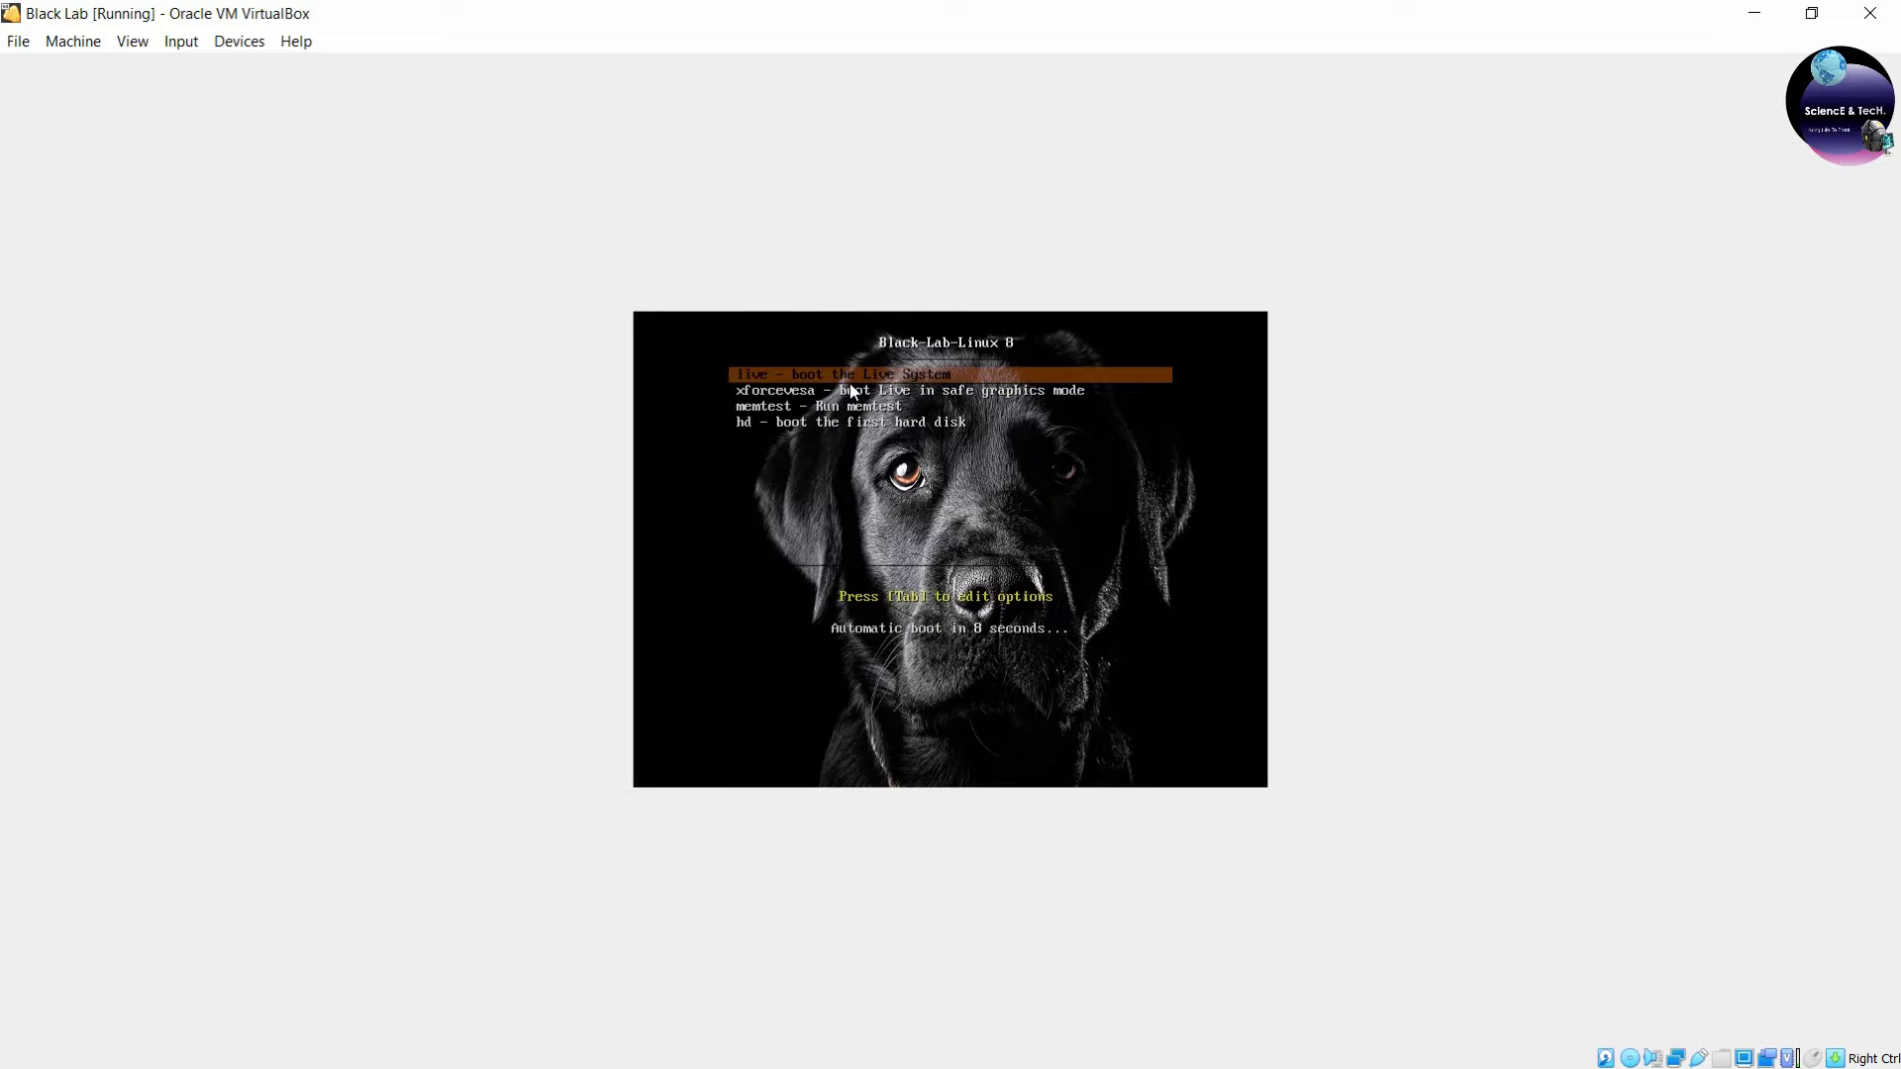
key("Return")
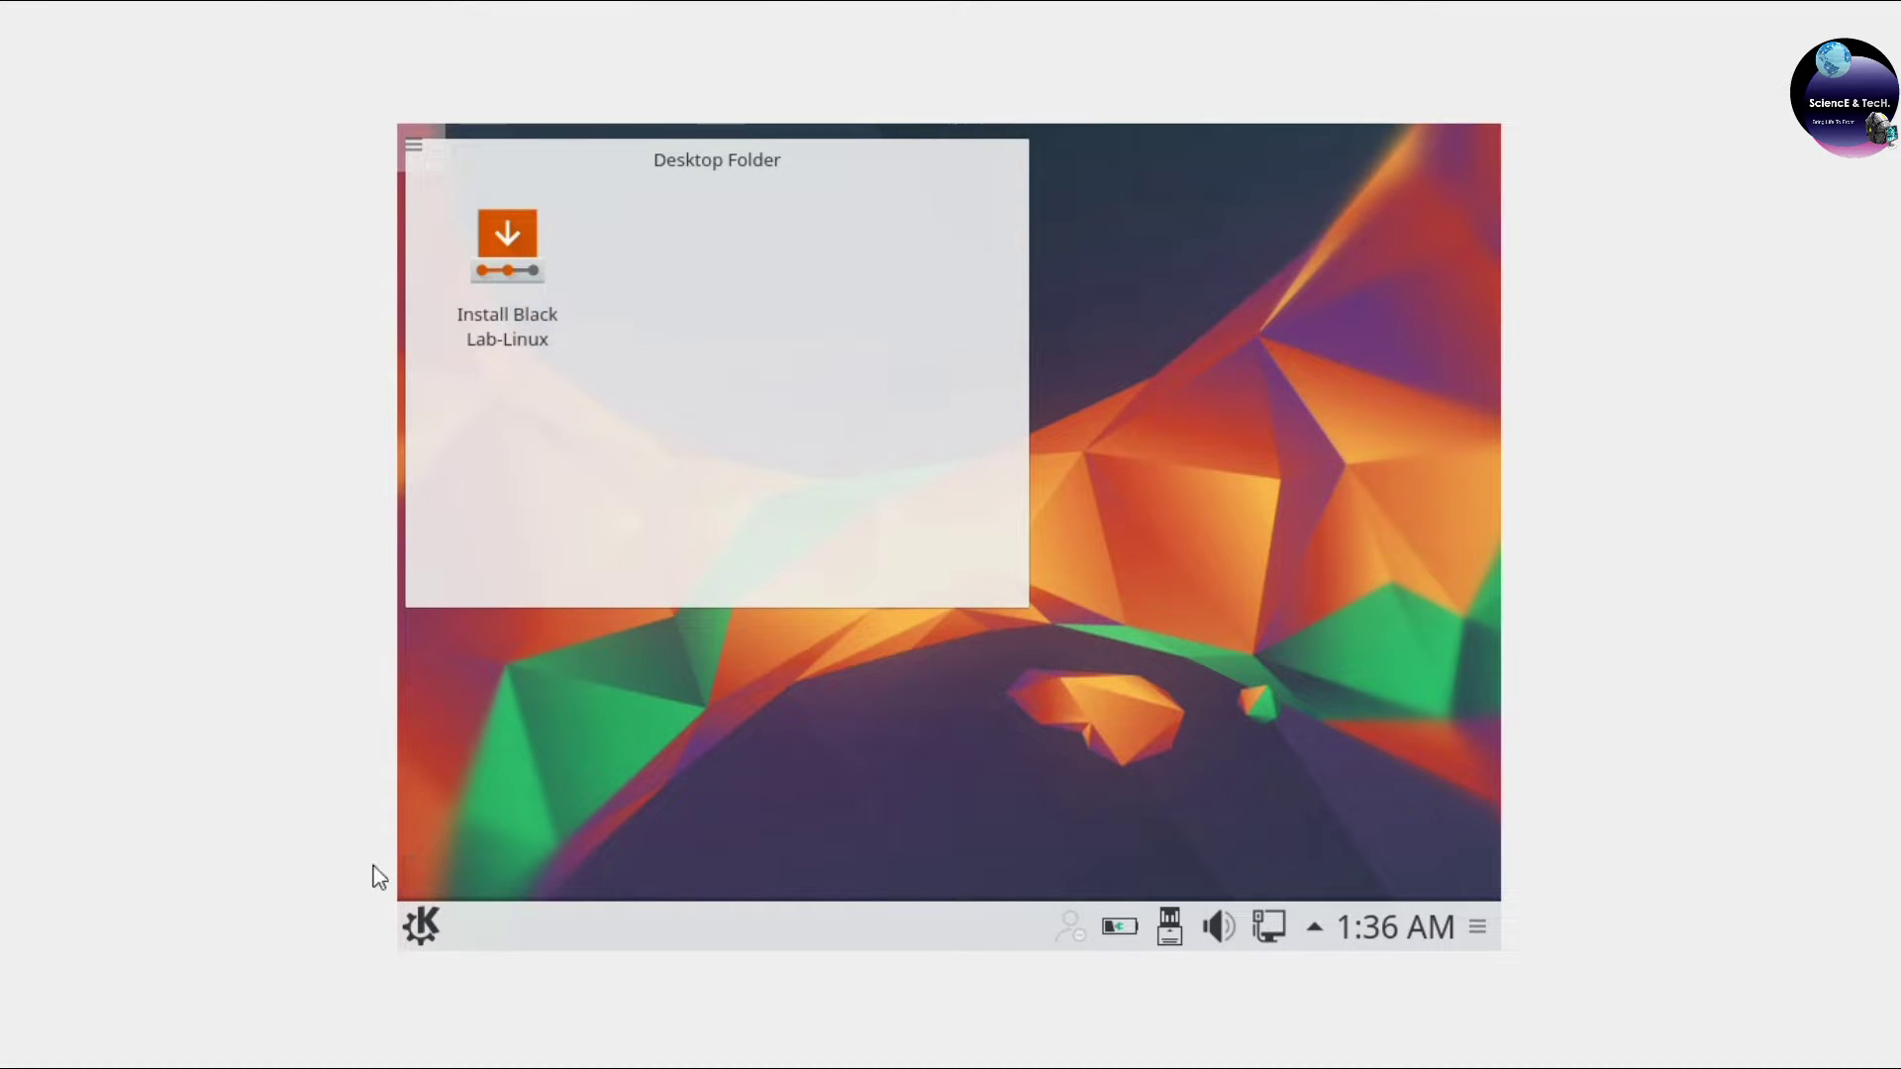
Set the screen resolution to 1360x768 in Display Configuration, found by searching 'dis'.
left_click(422, 924)
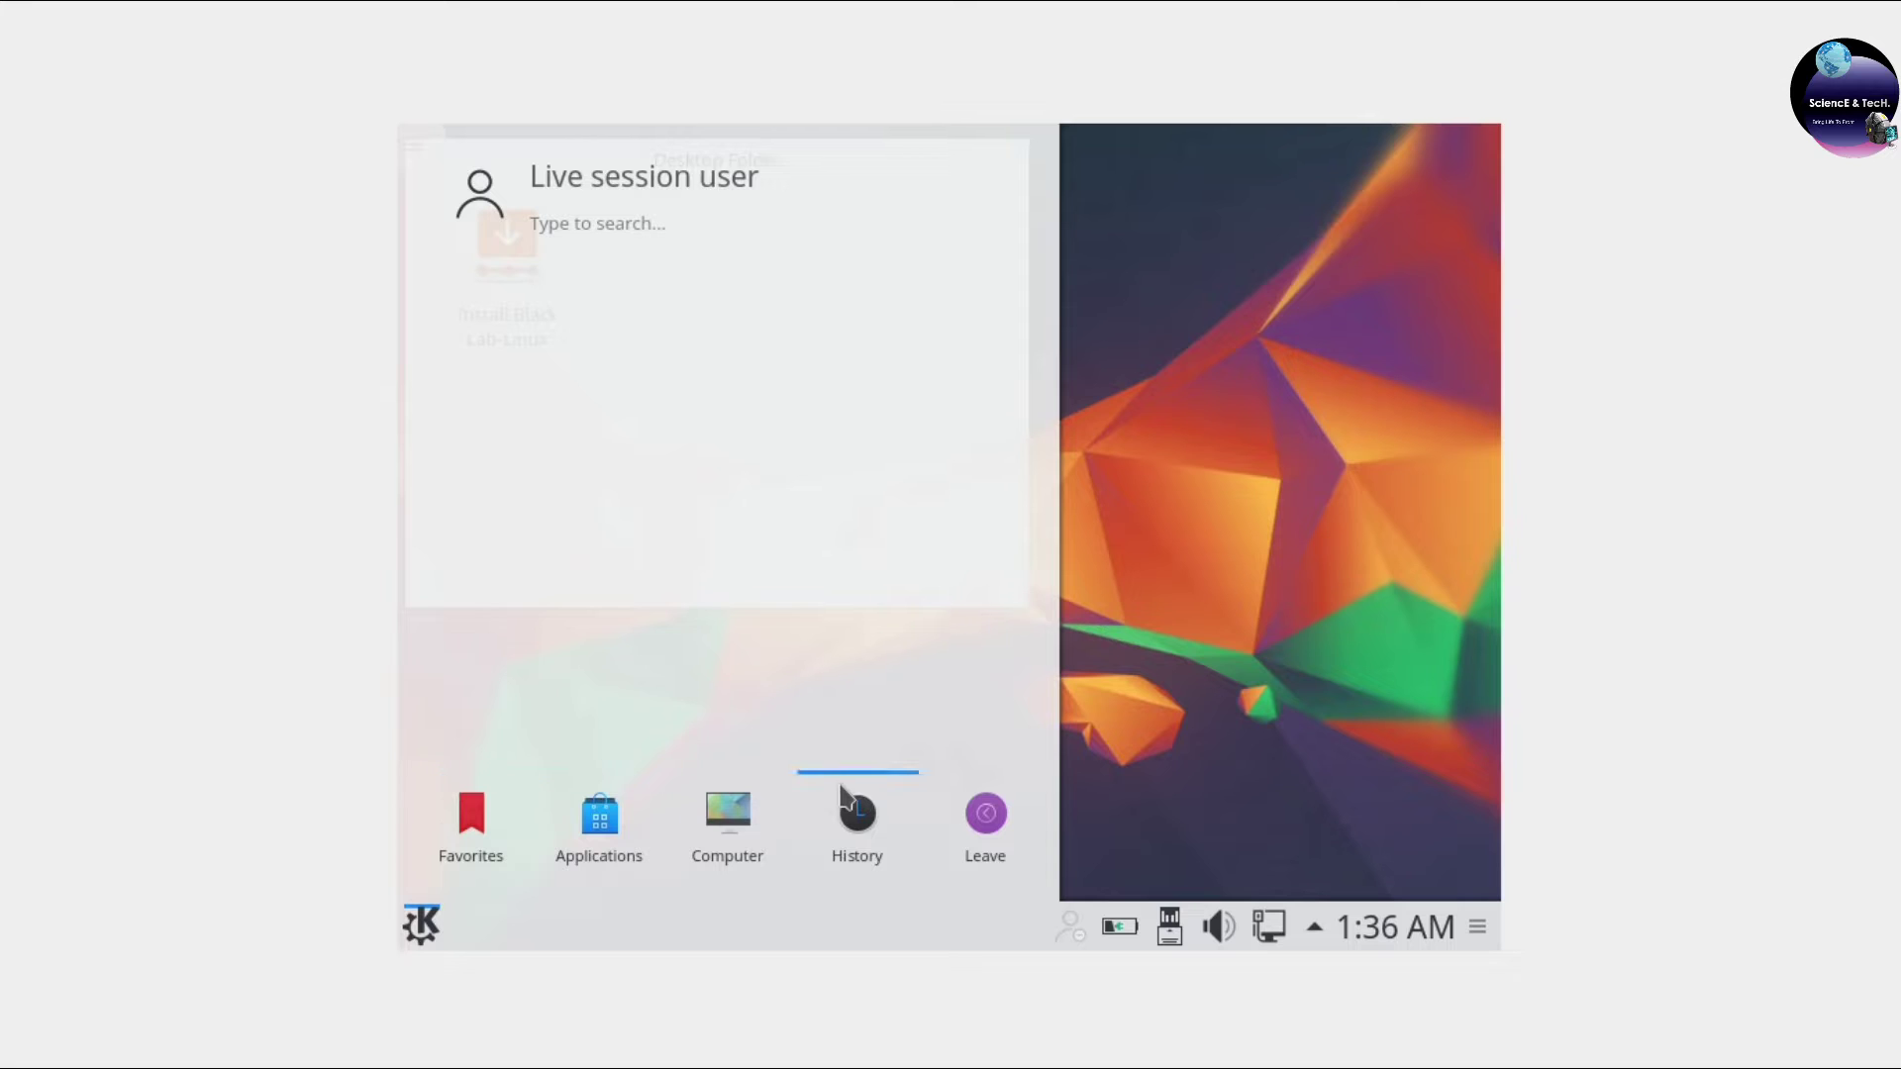
type("dis")
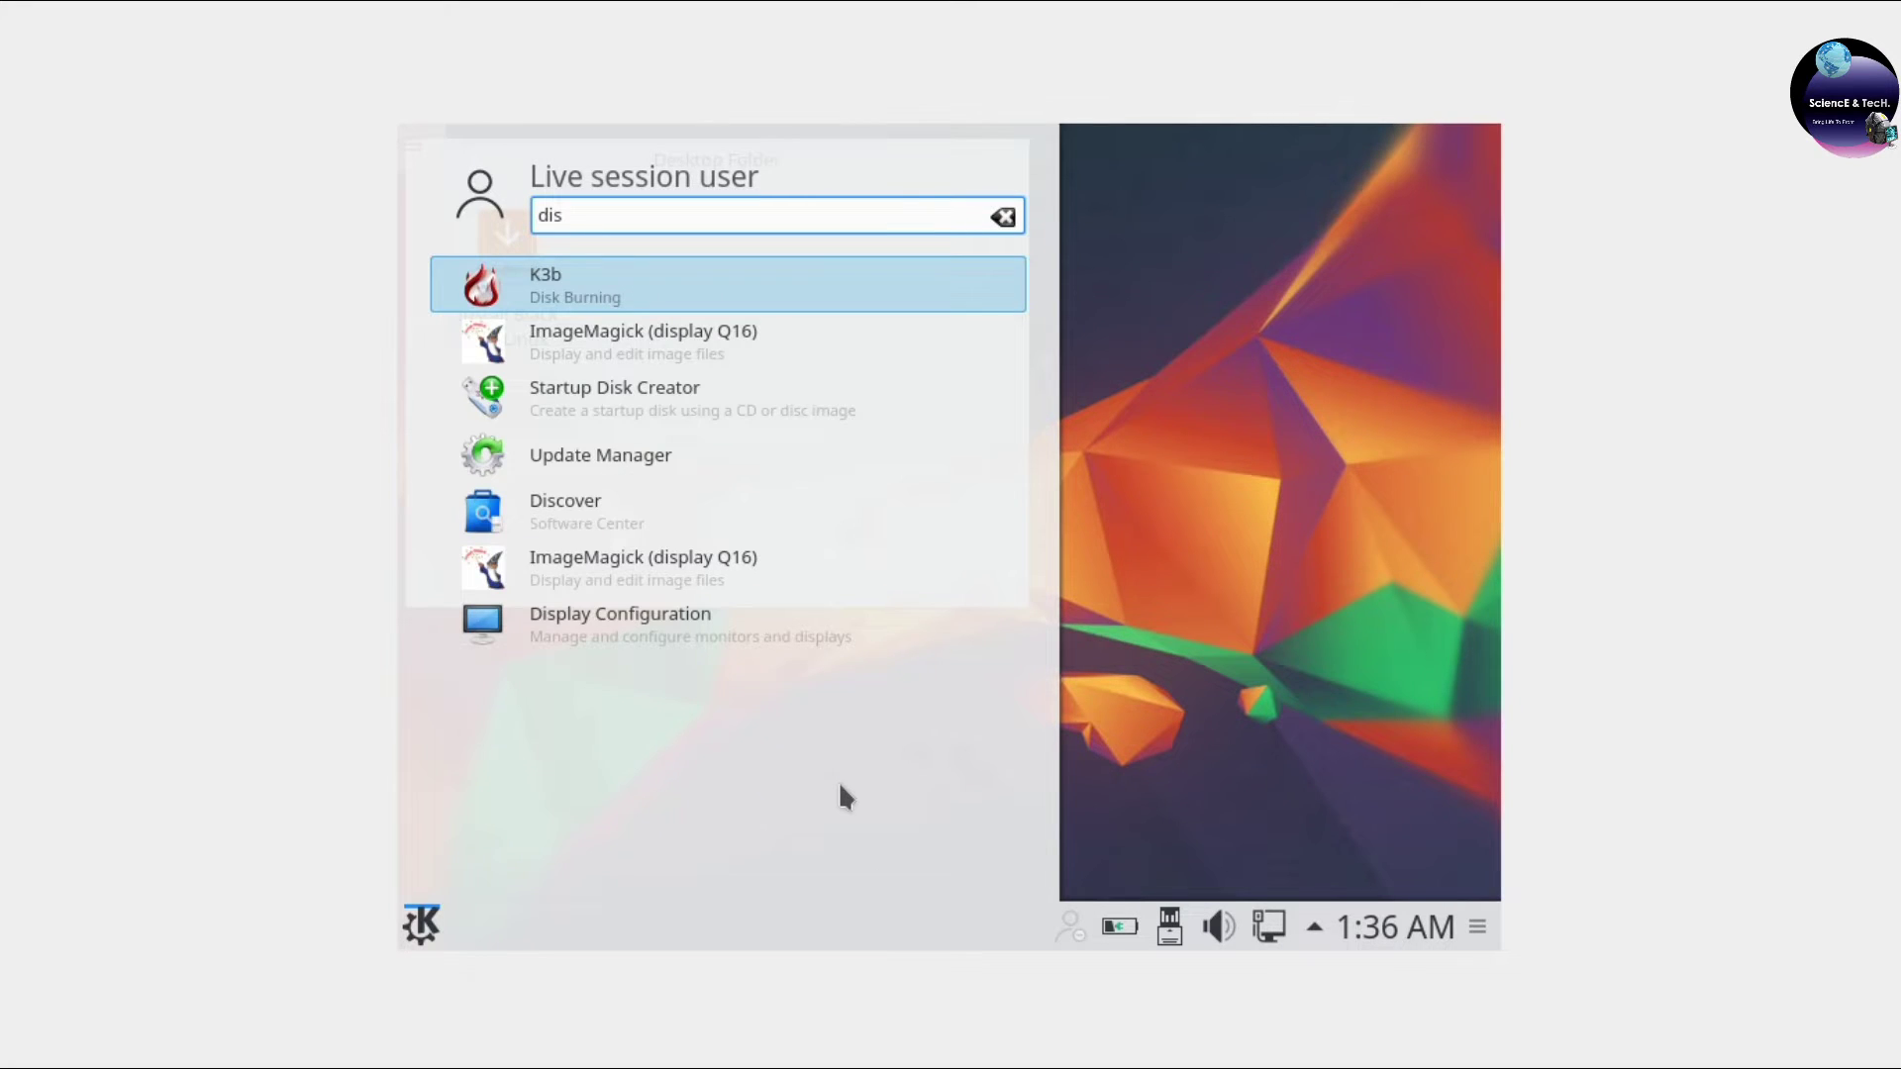
left_click(662, 620)
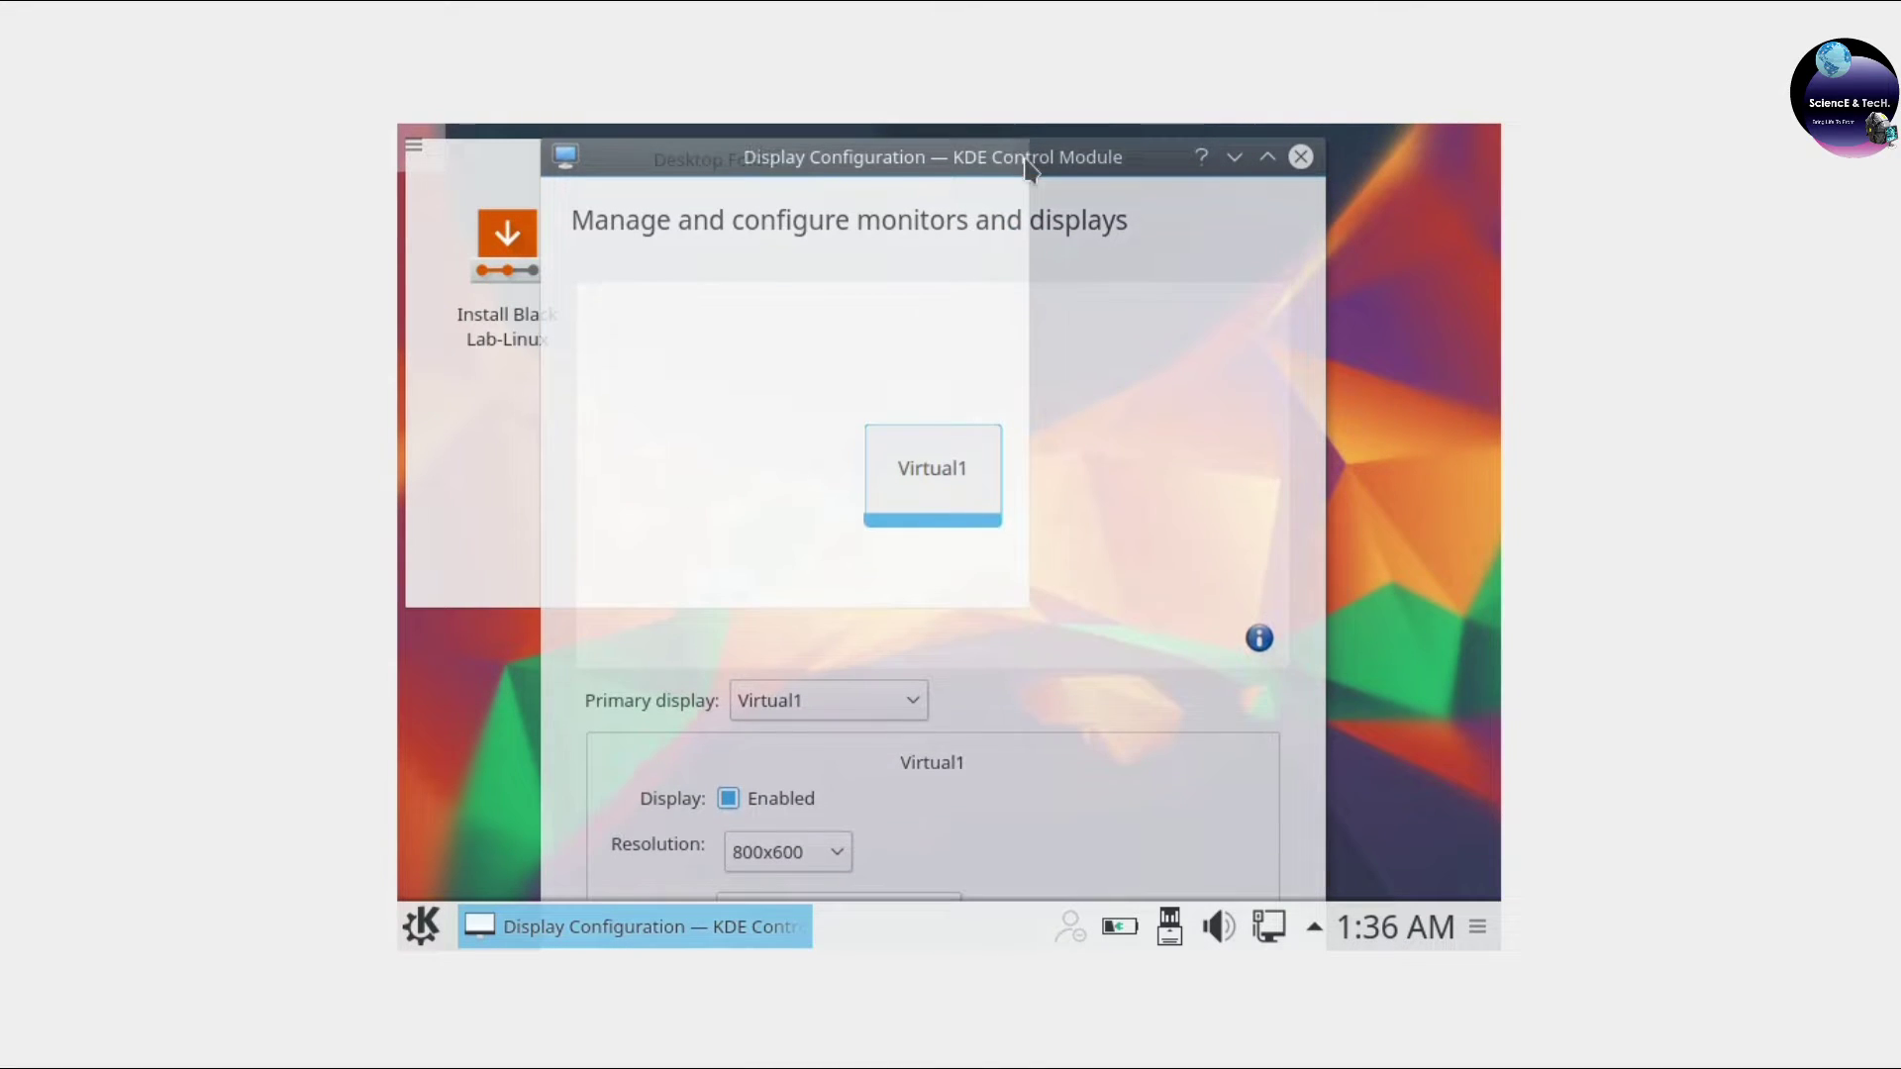
left_click(800, 847)
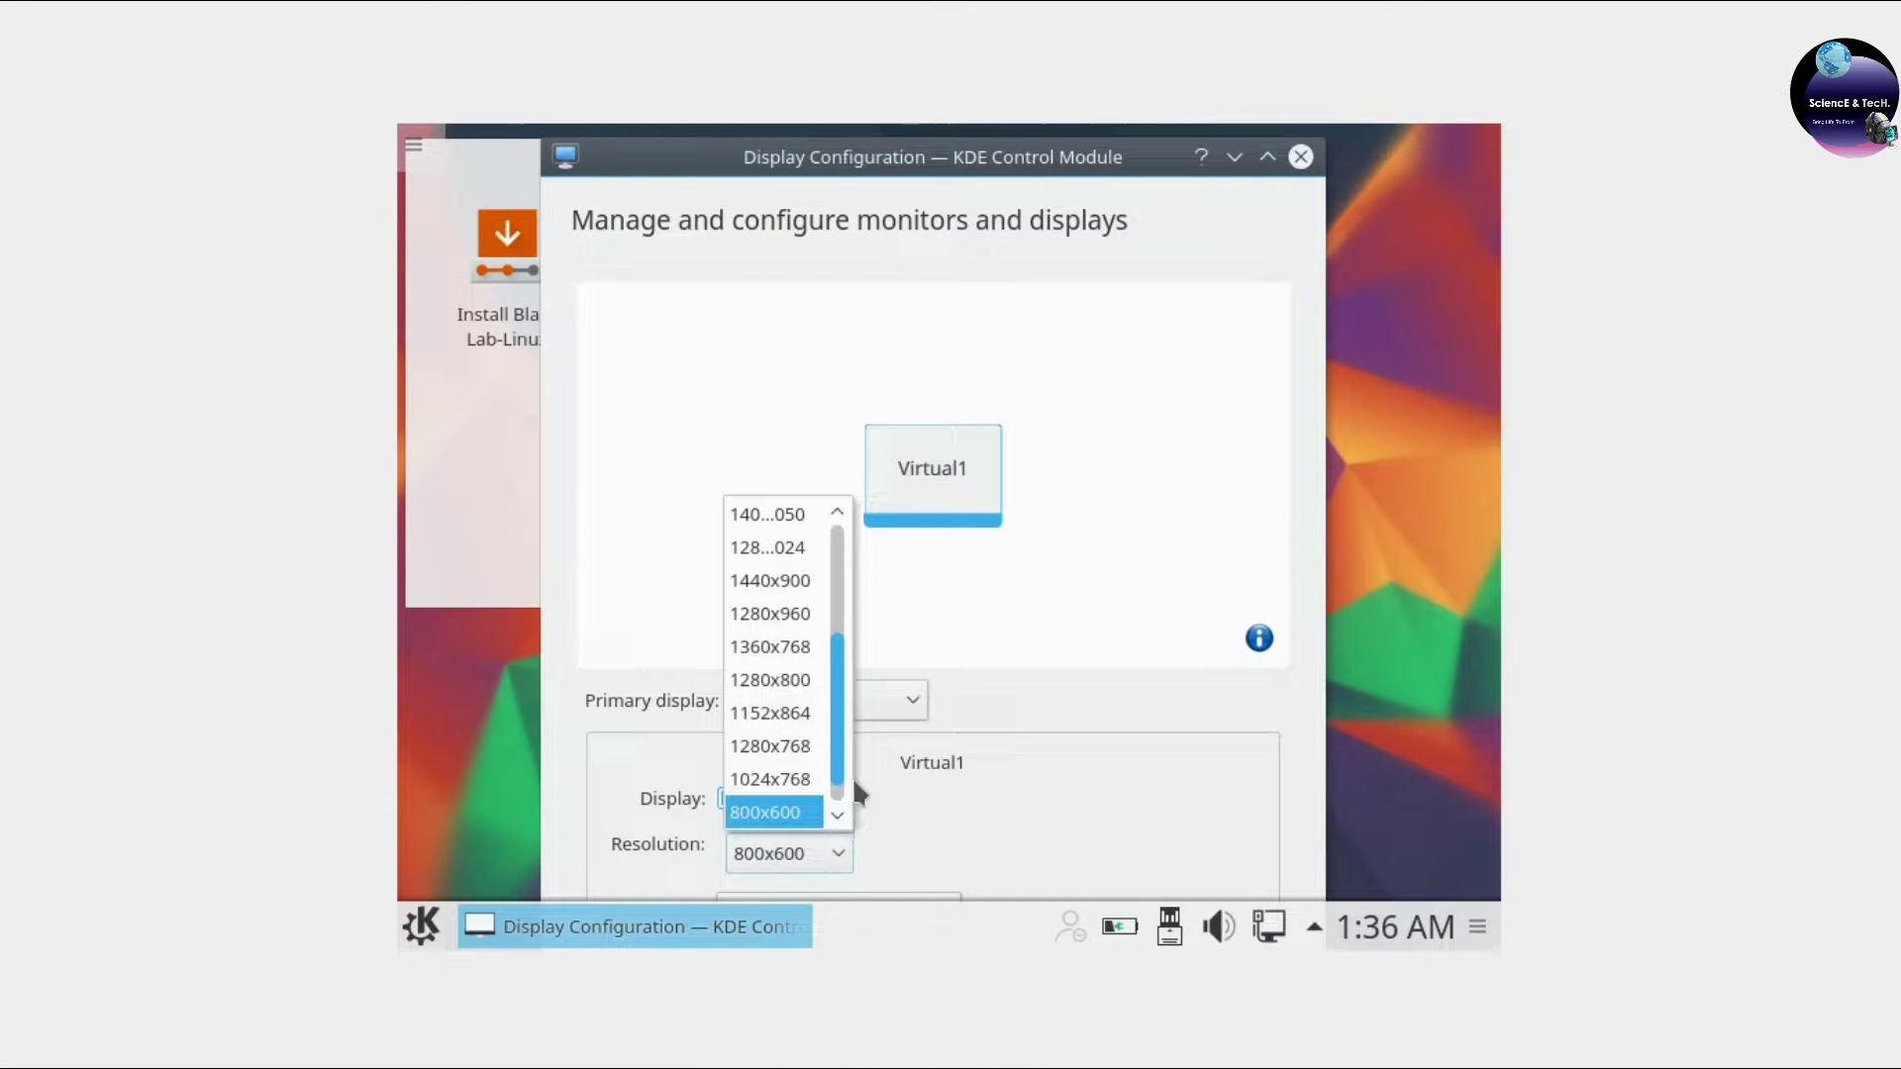
left_click(802, 646)
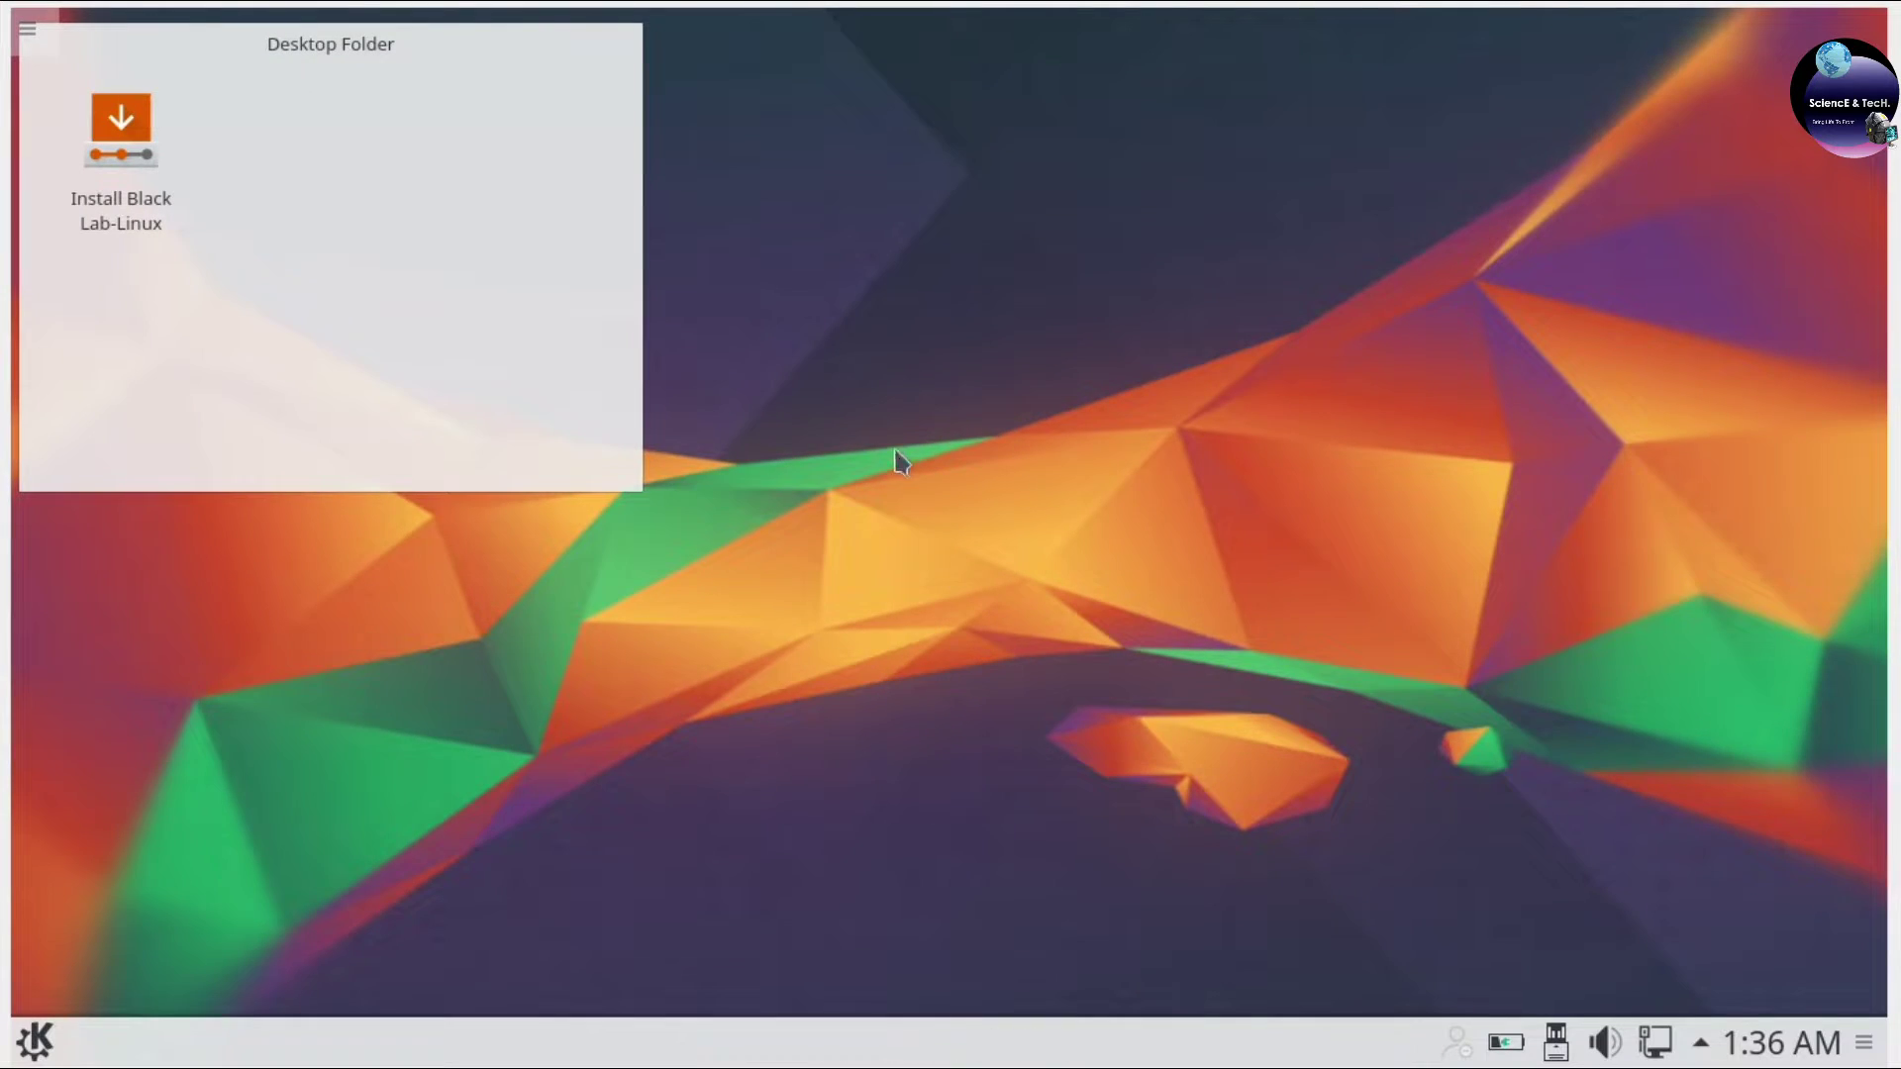
Launch Install Black Lab-Linux maximized and continue with English as the install language.
left_click(135, 144)
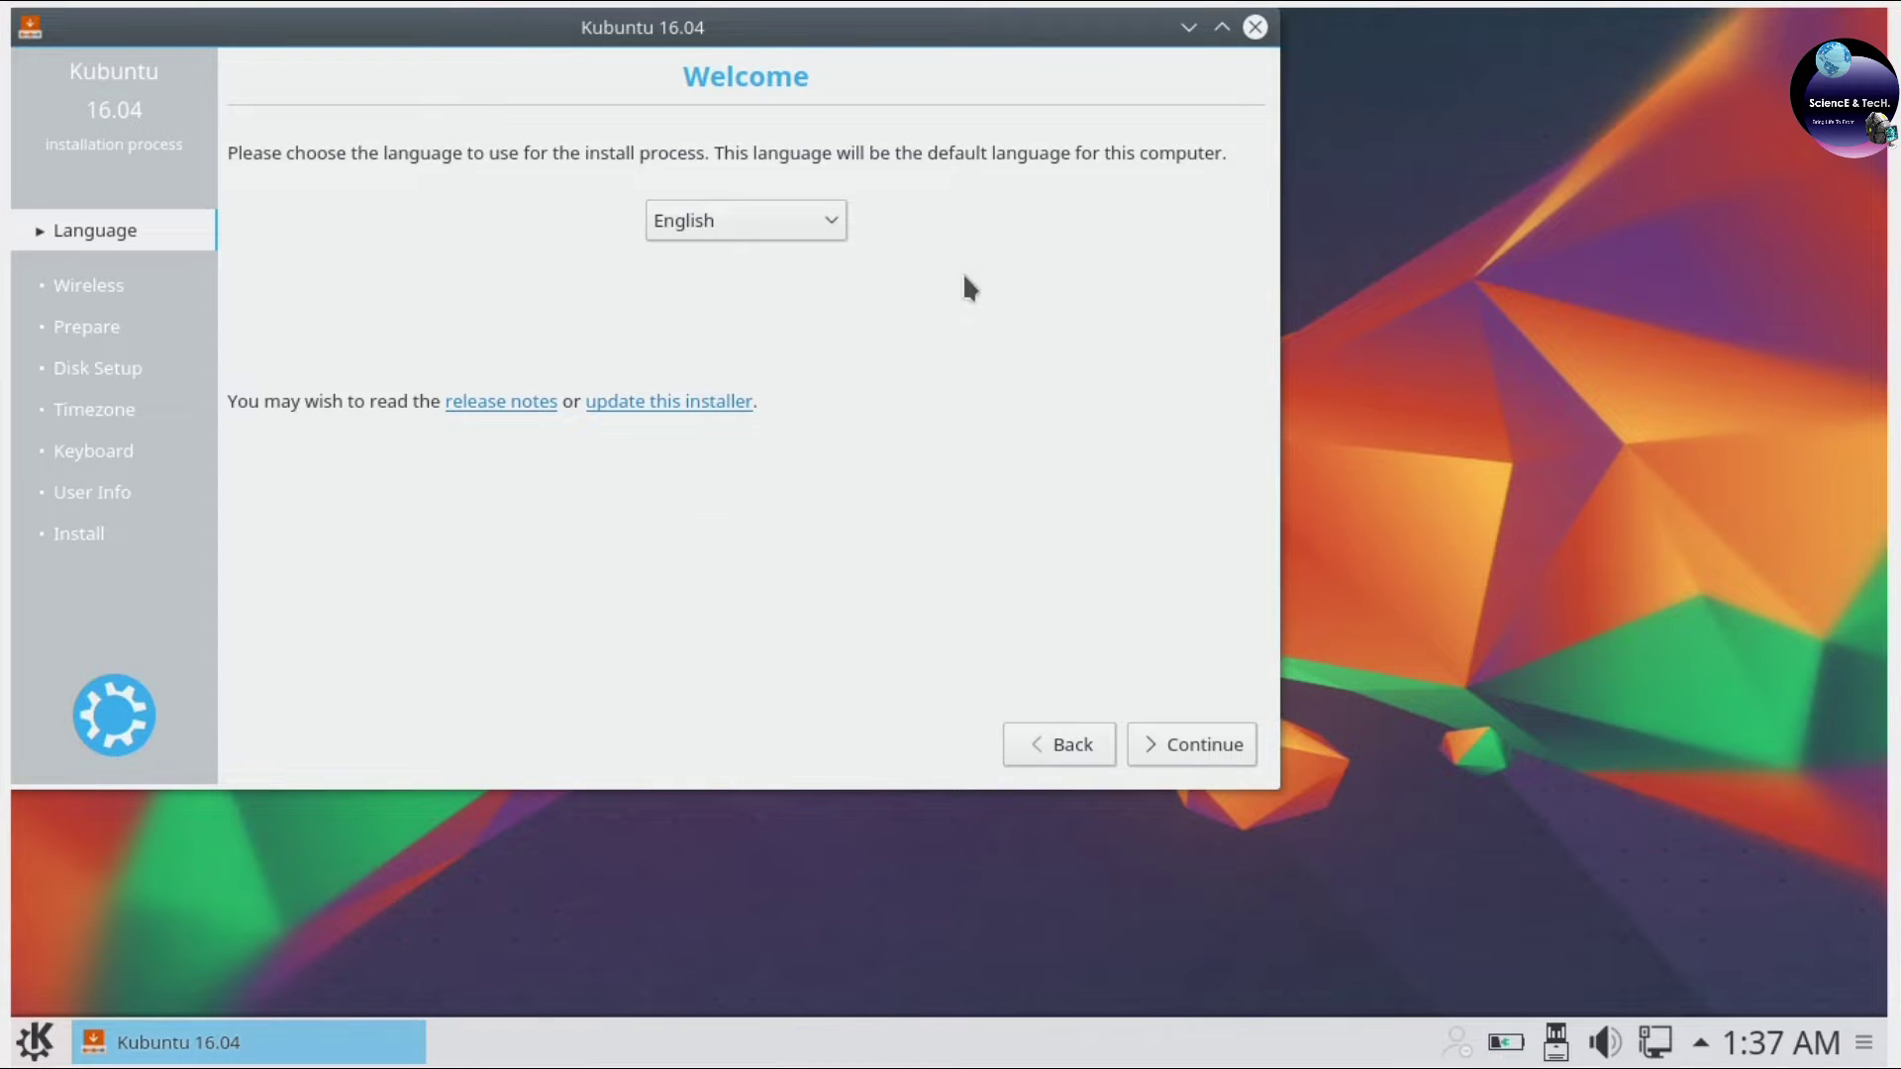
left_click(1221, 28)
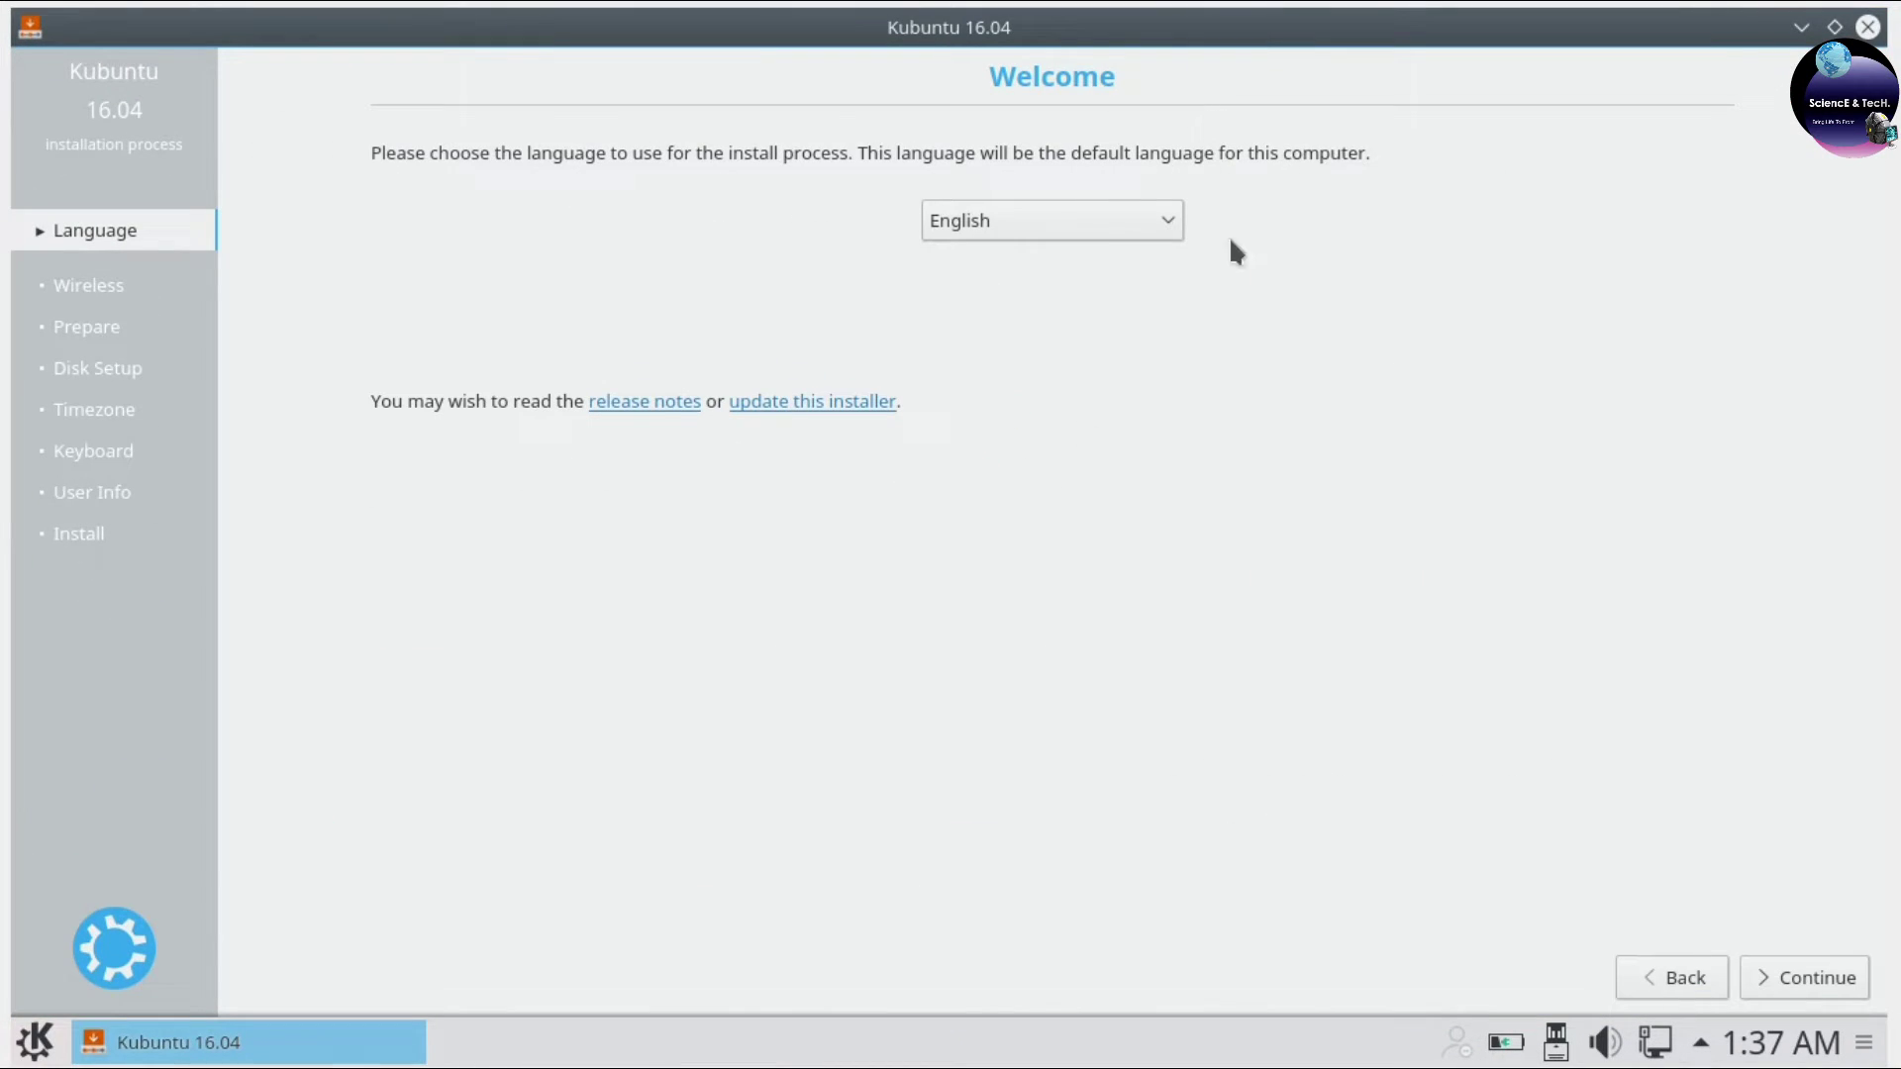
left_click(1015, 232)
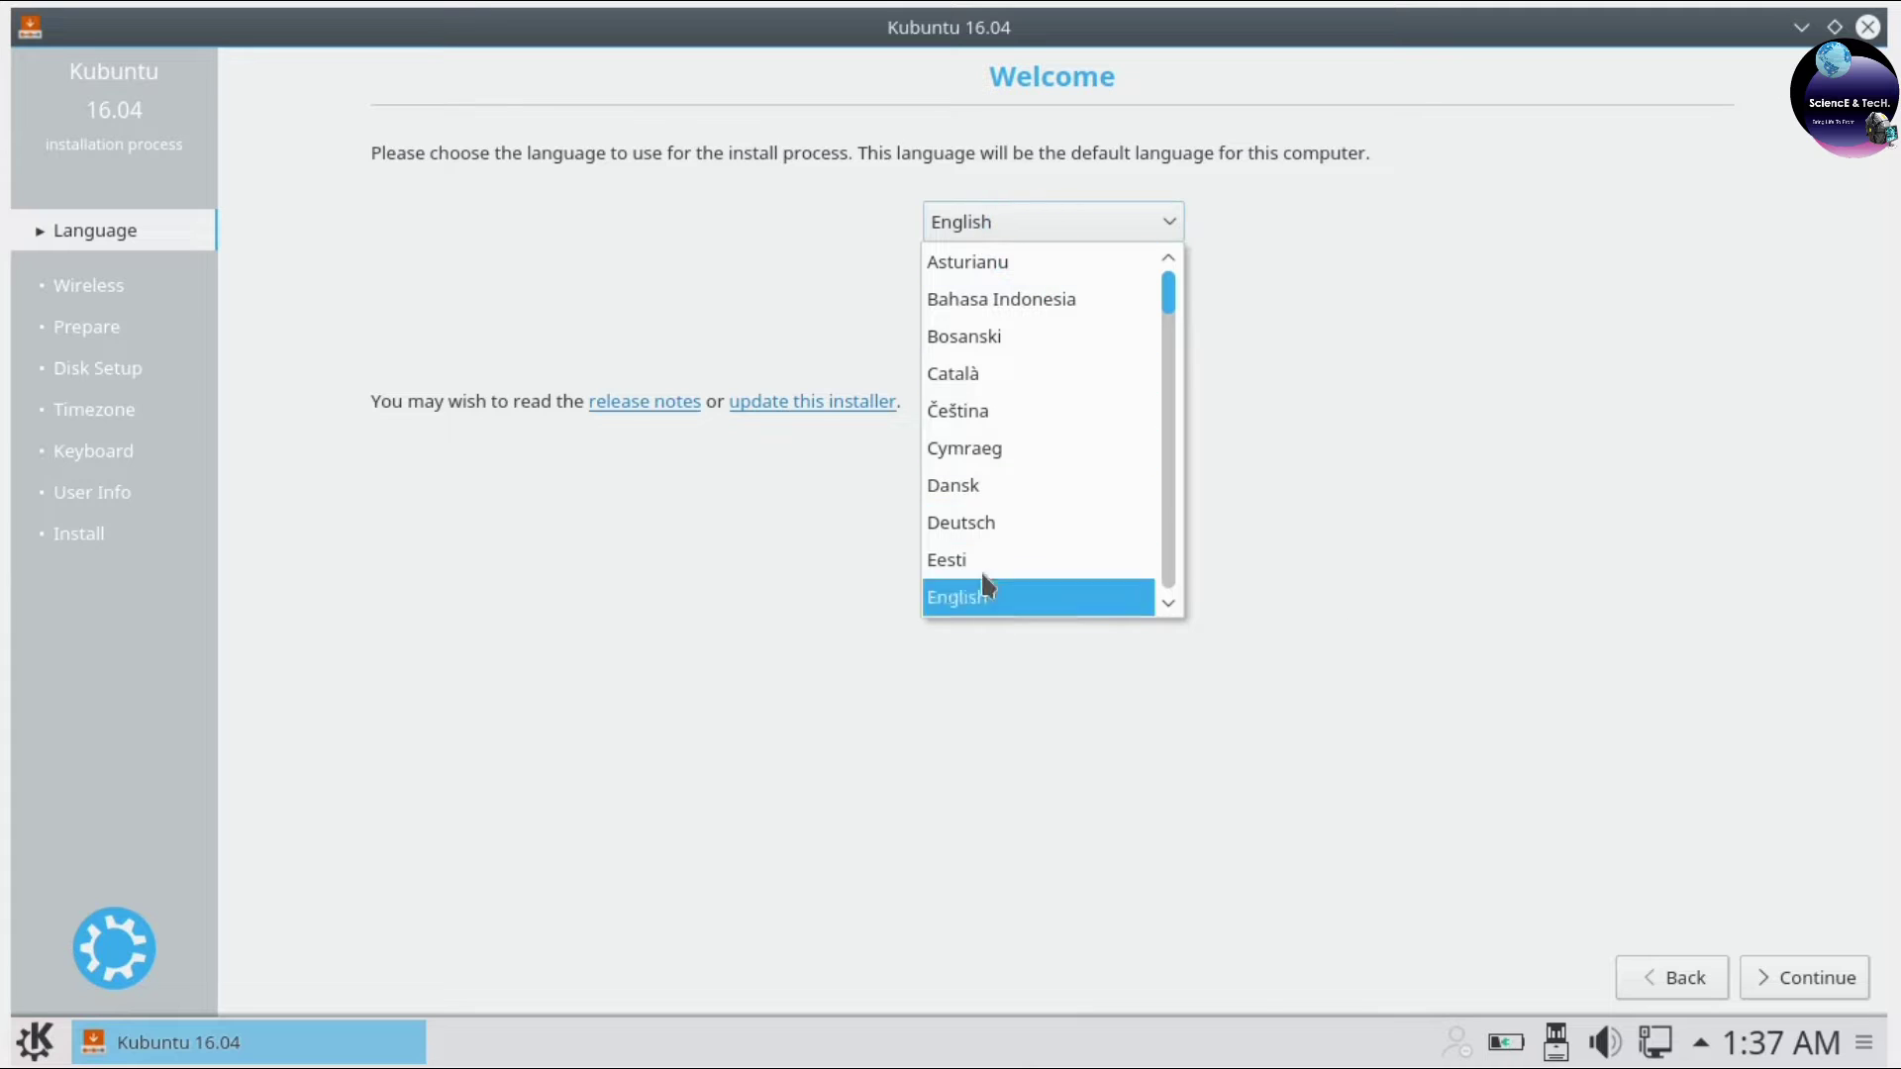
left_click(827, 280)
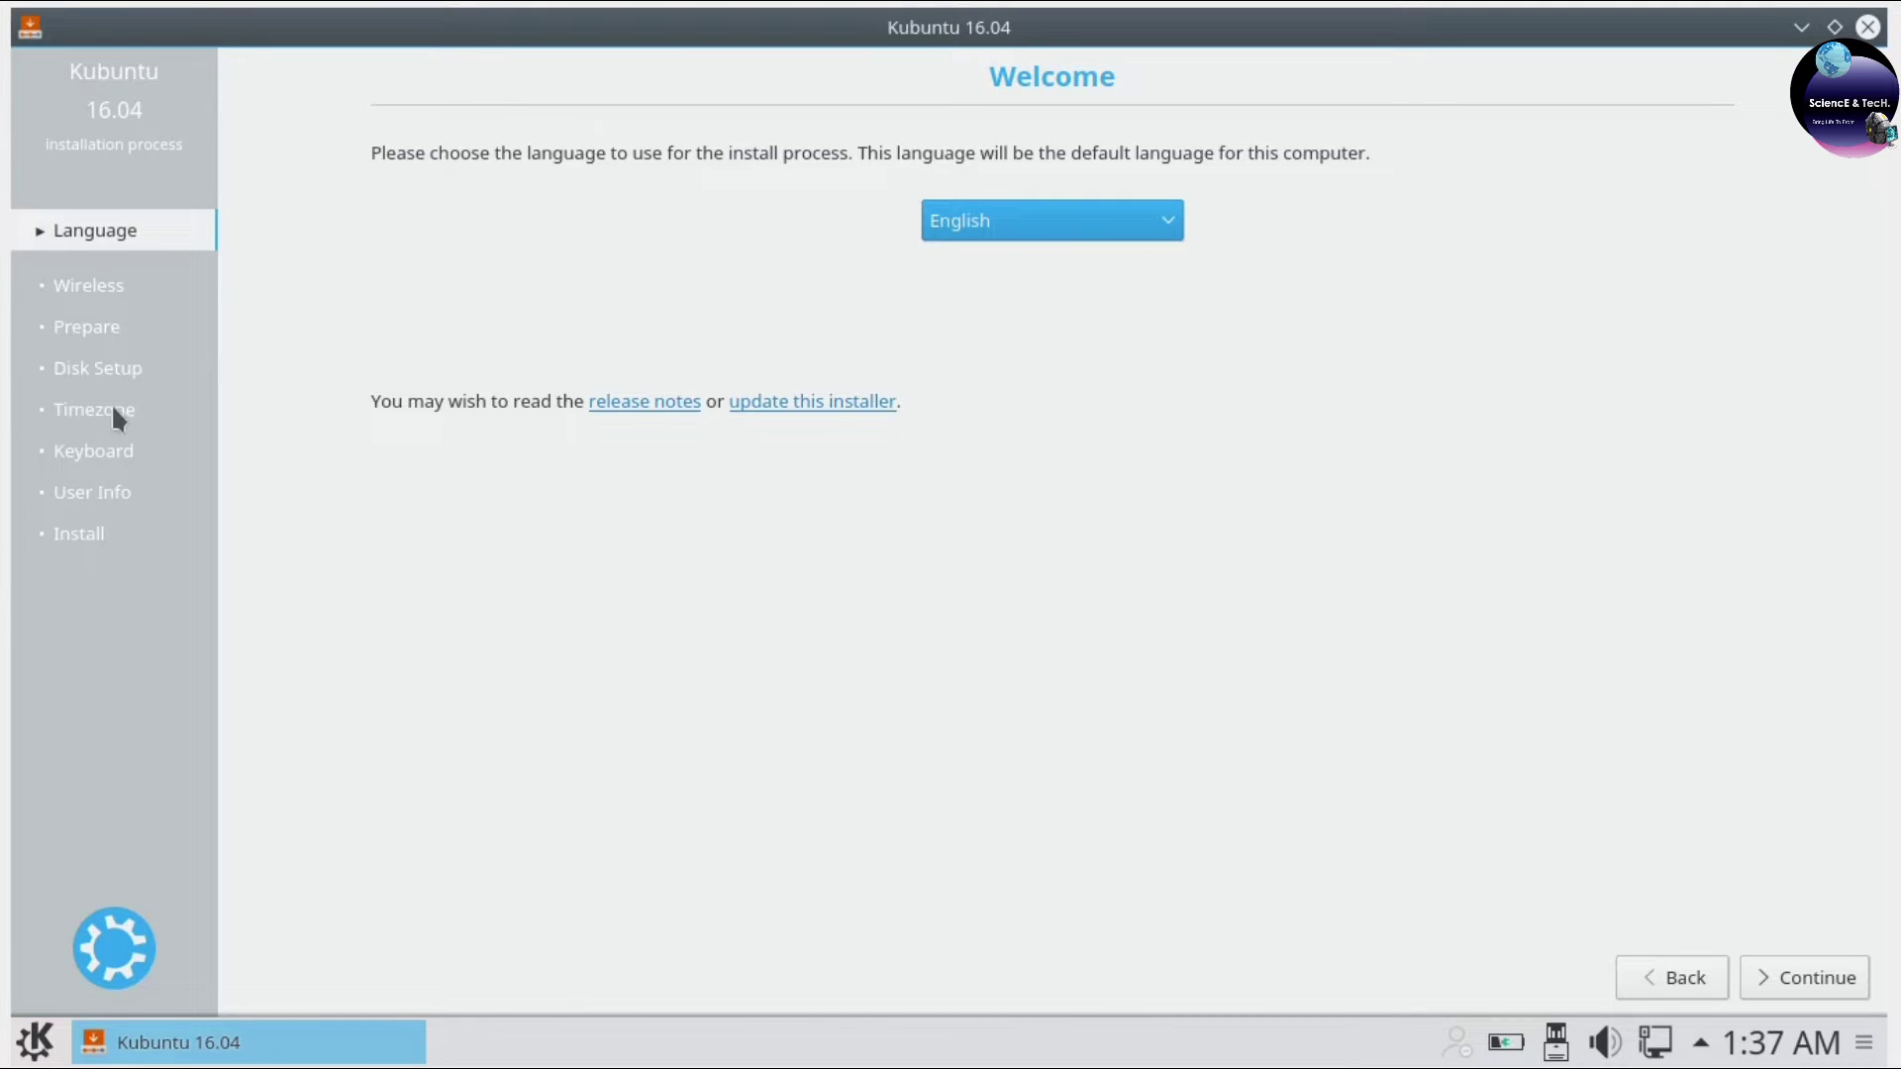
left_click(1803, 976)
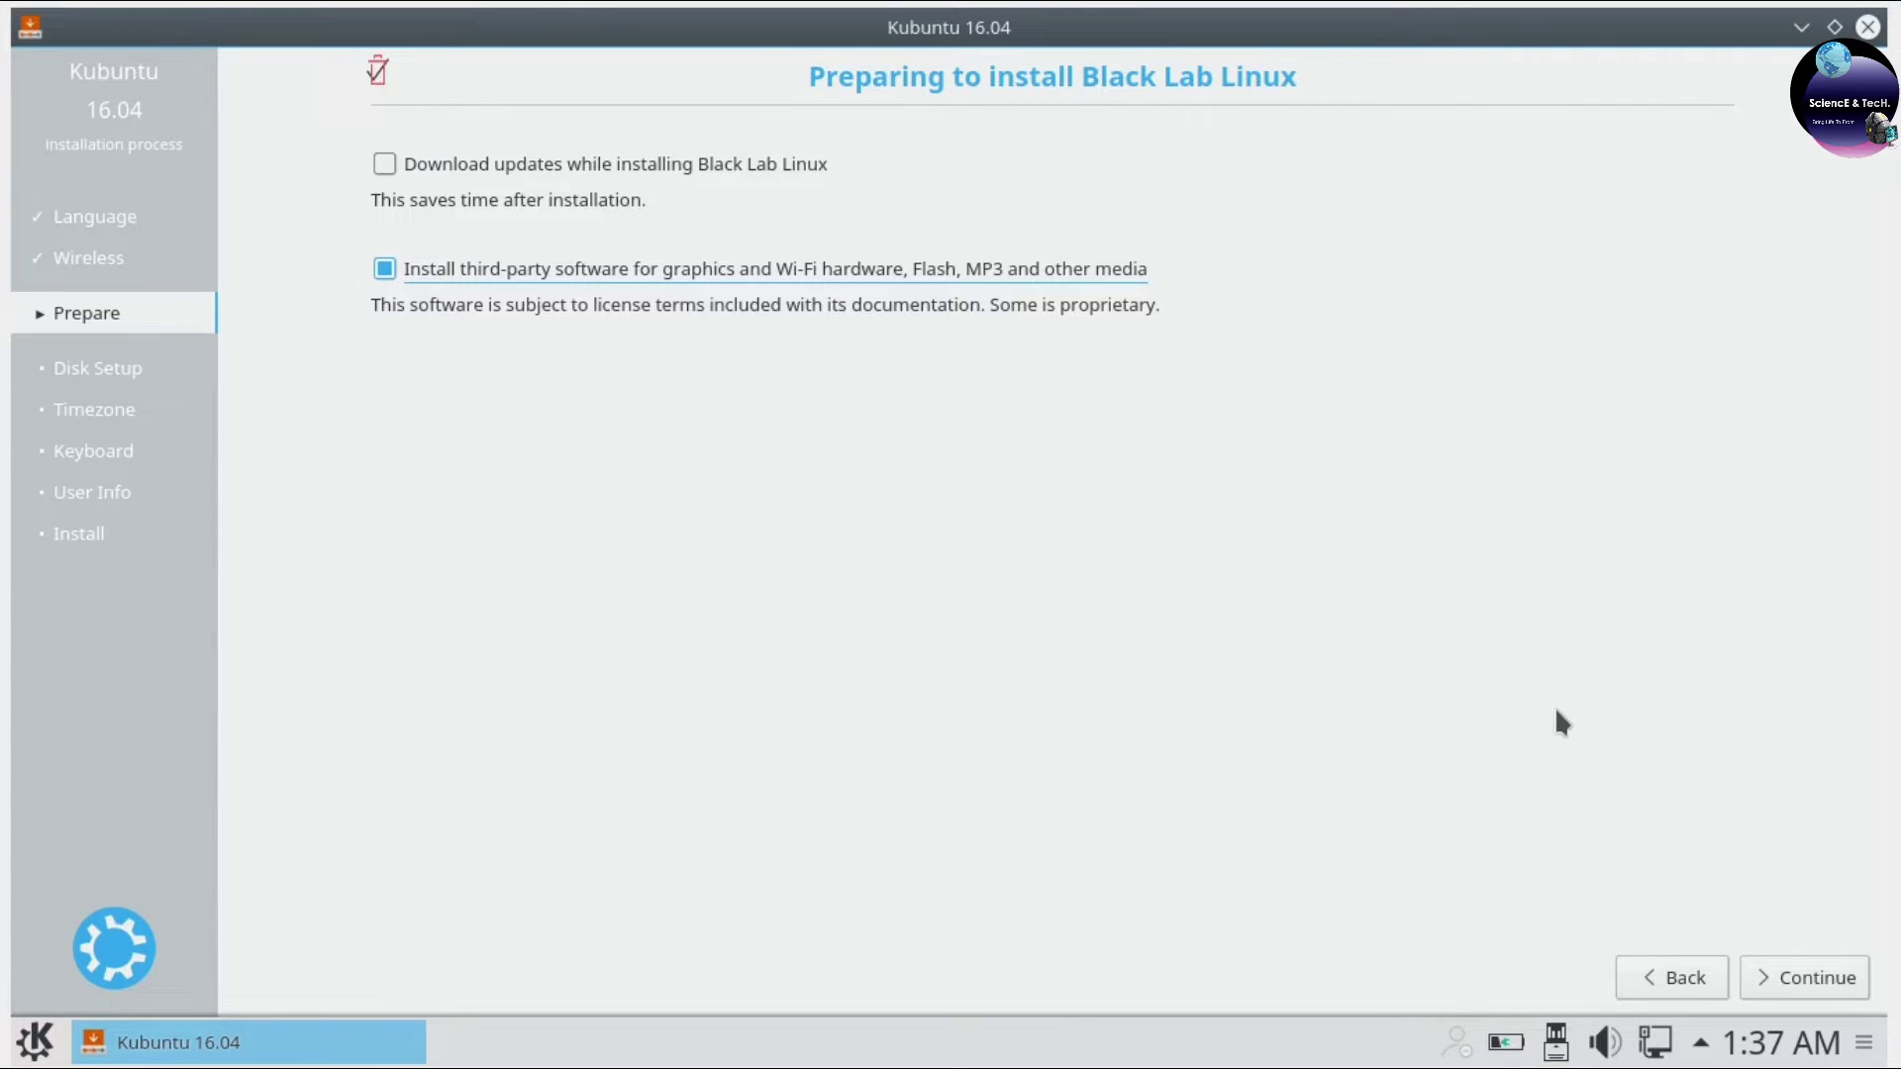
Install with guided entire-disk partitioning on the 32.2 GB VBOX HARDDISK and confirm the changes.
left_click(1805, 981)
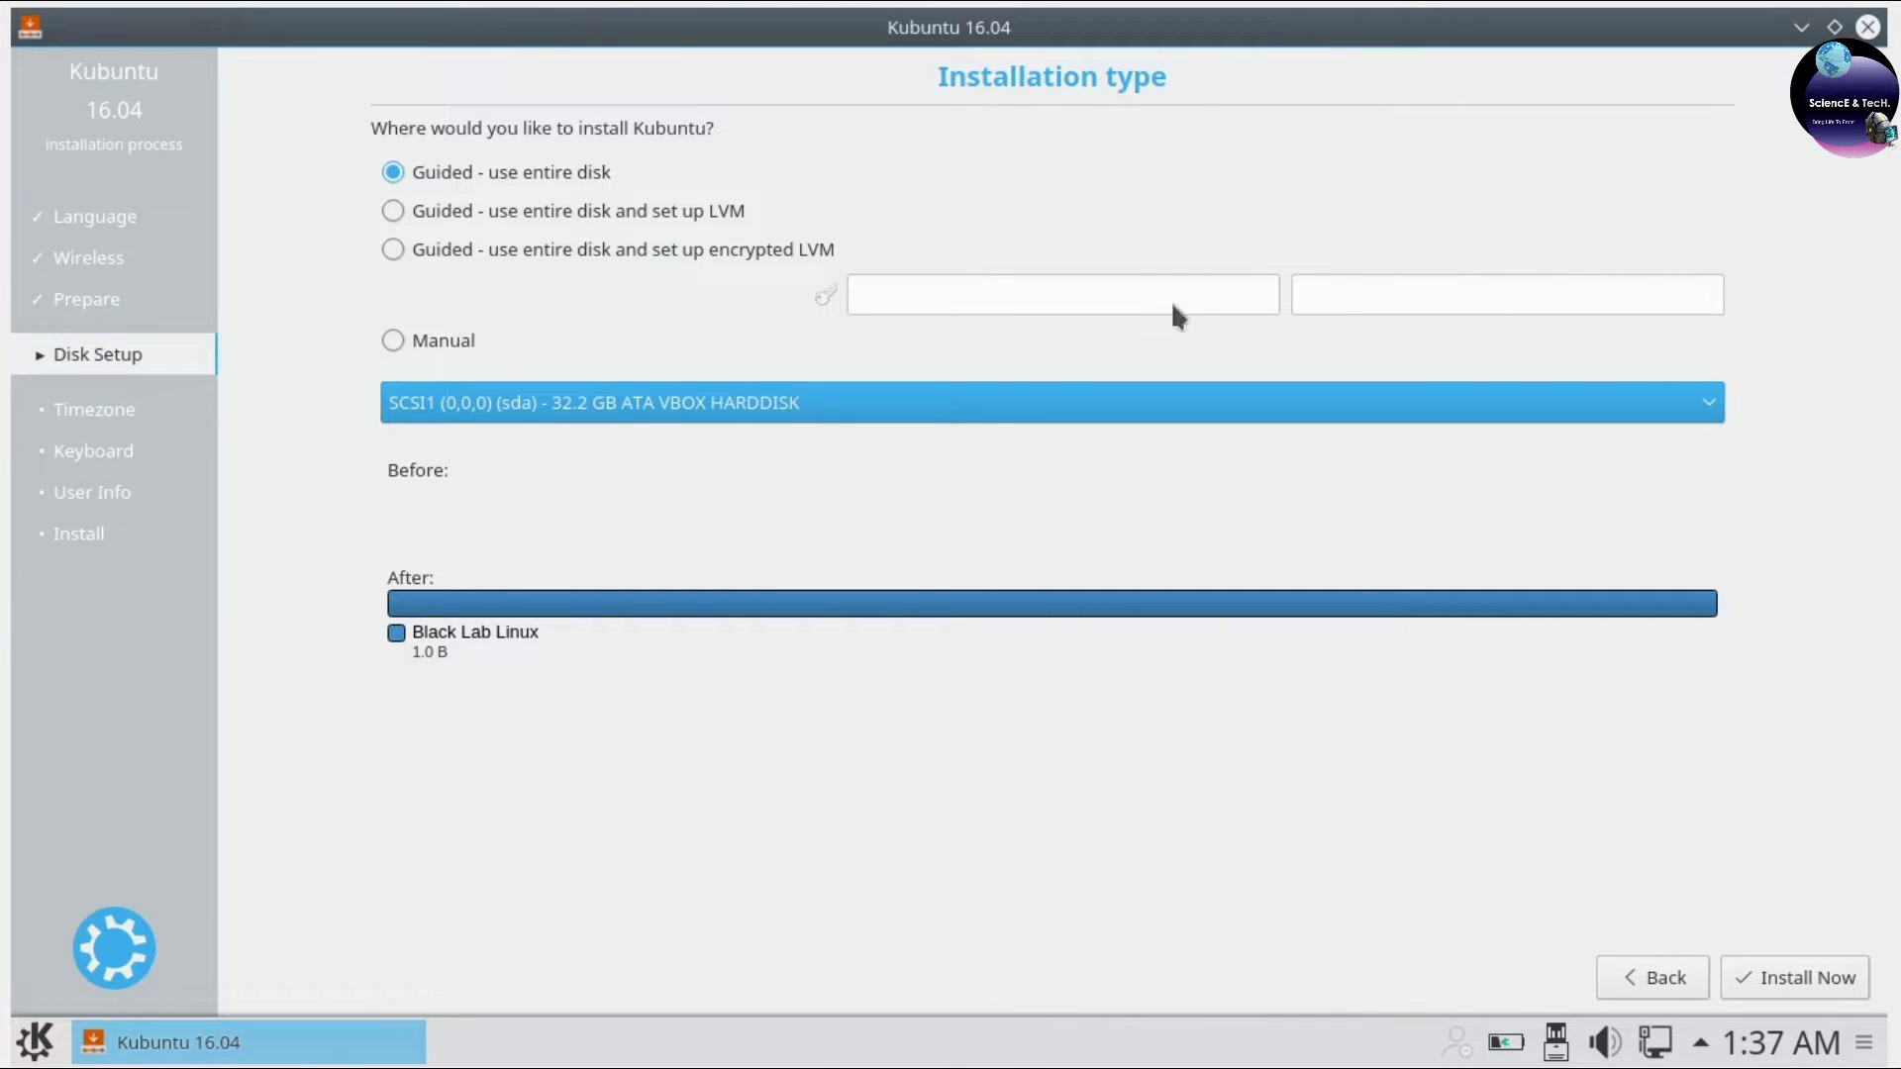
left_click(488, 400)
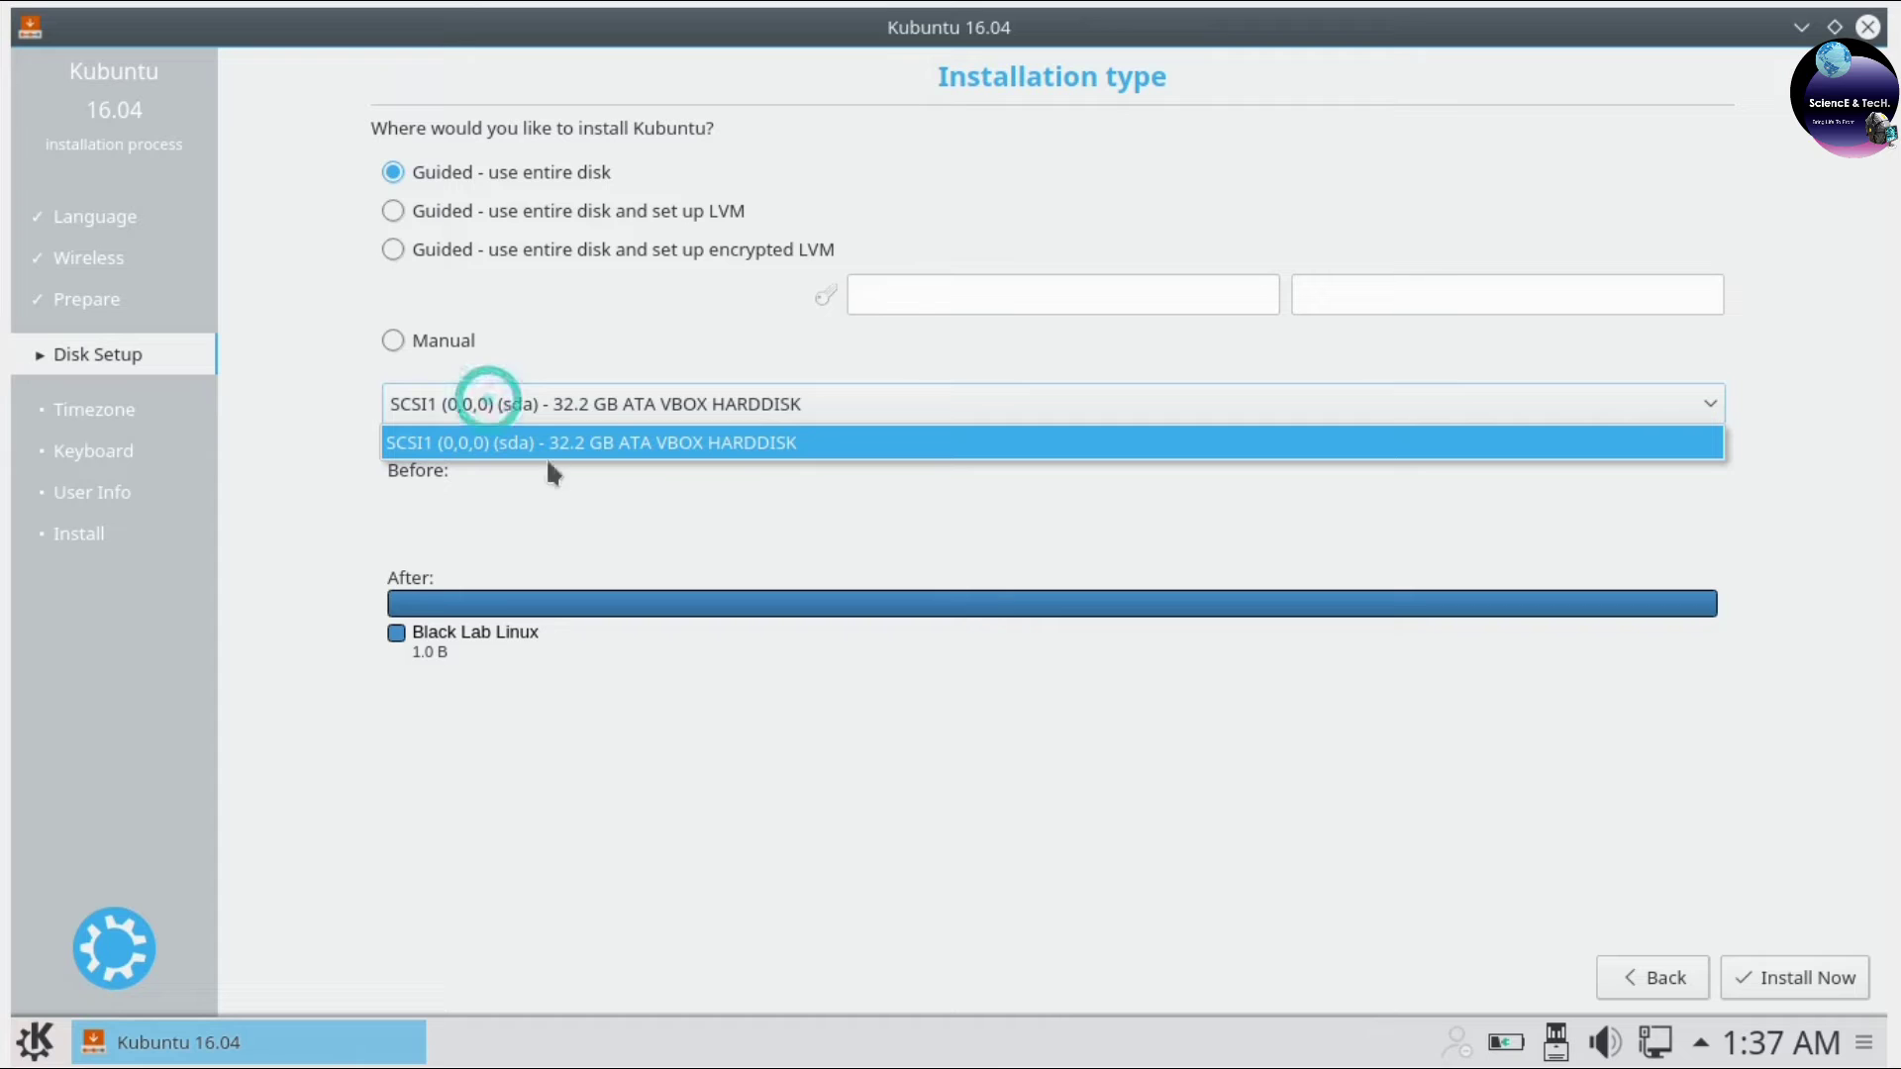
left_click(682, 446)
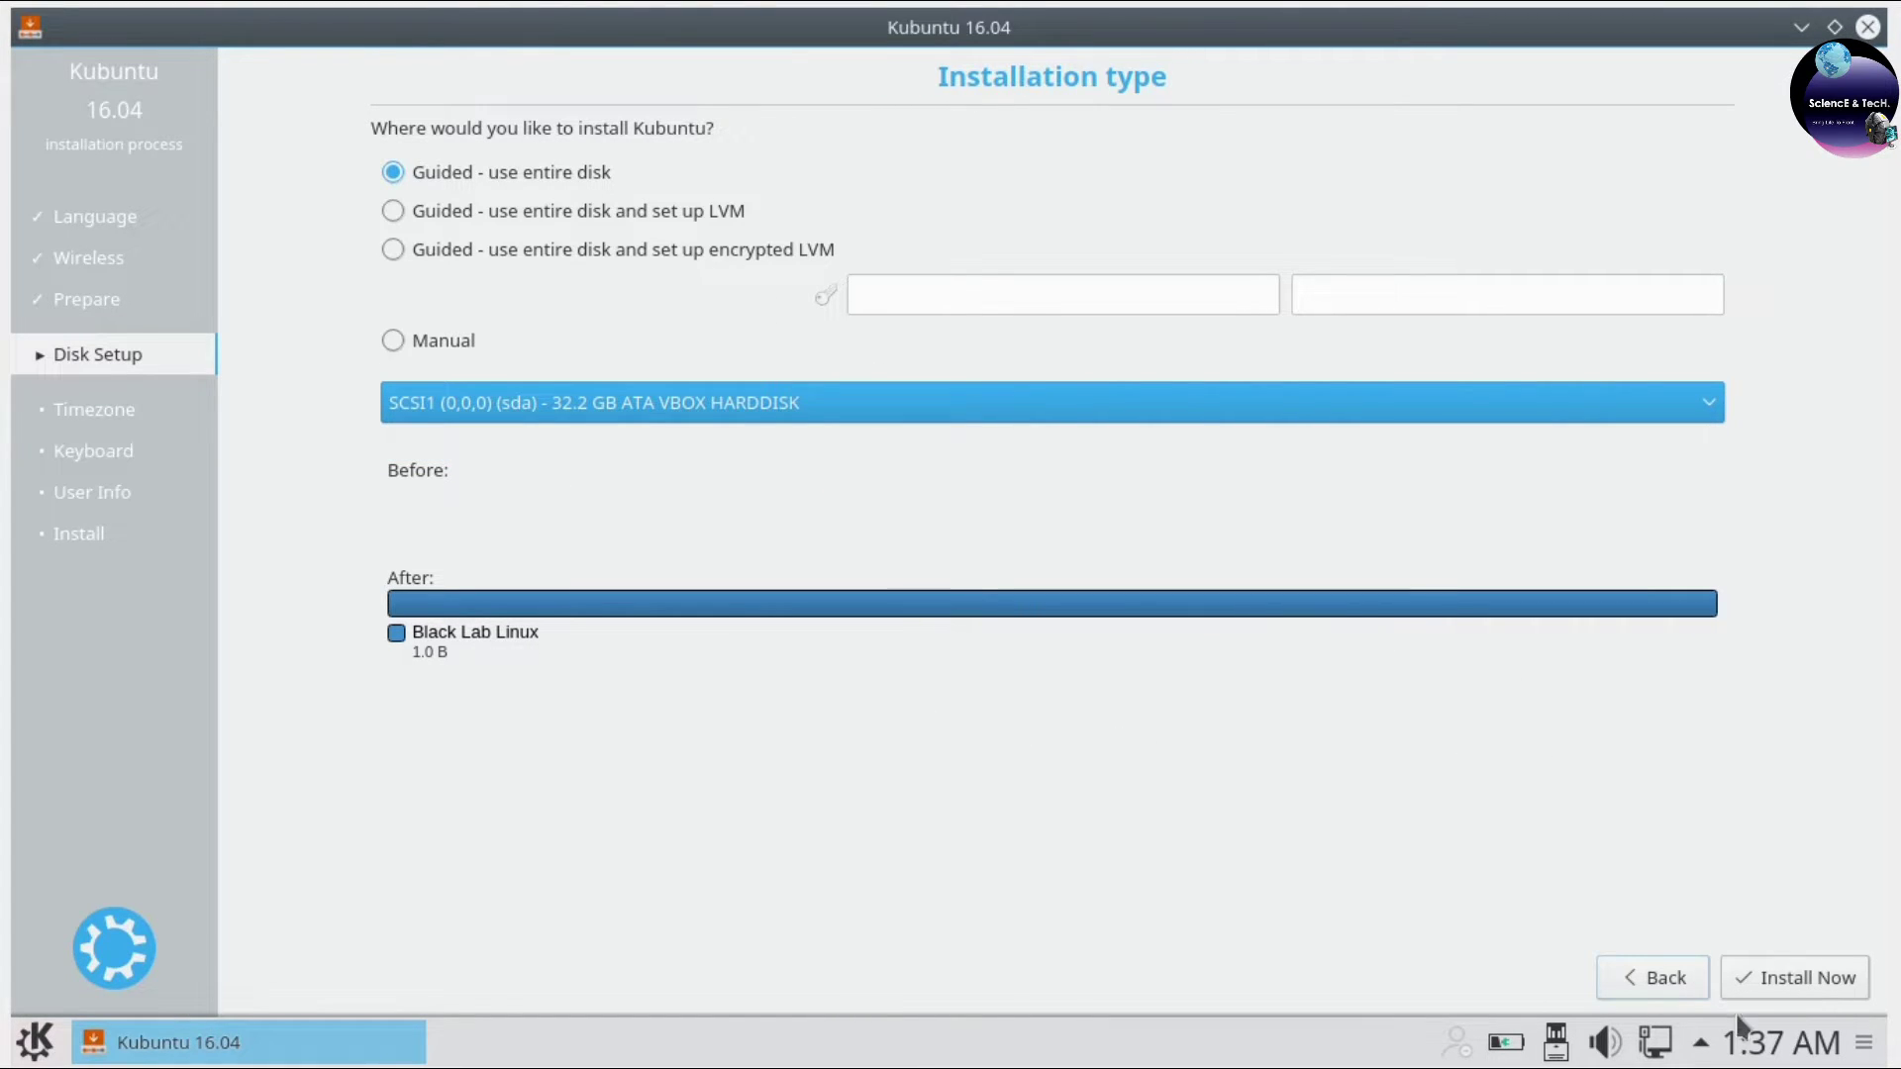
left_click(1777, 990)
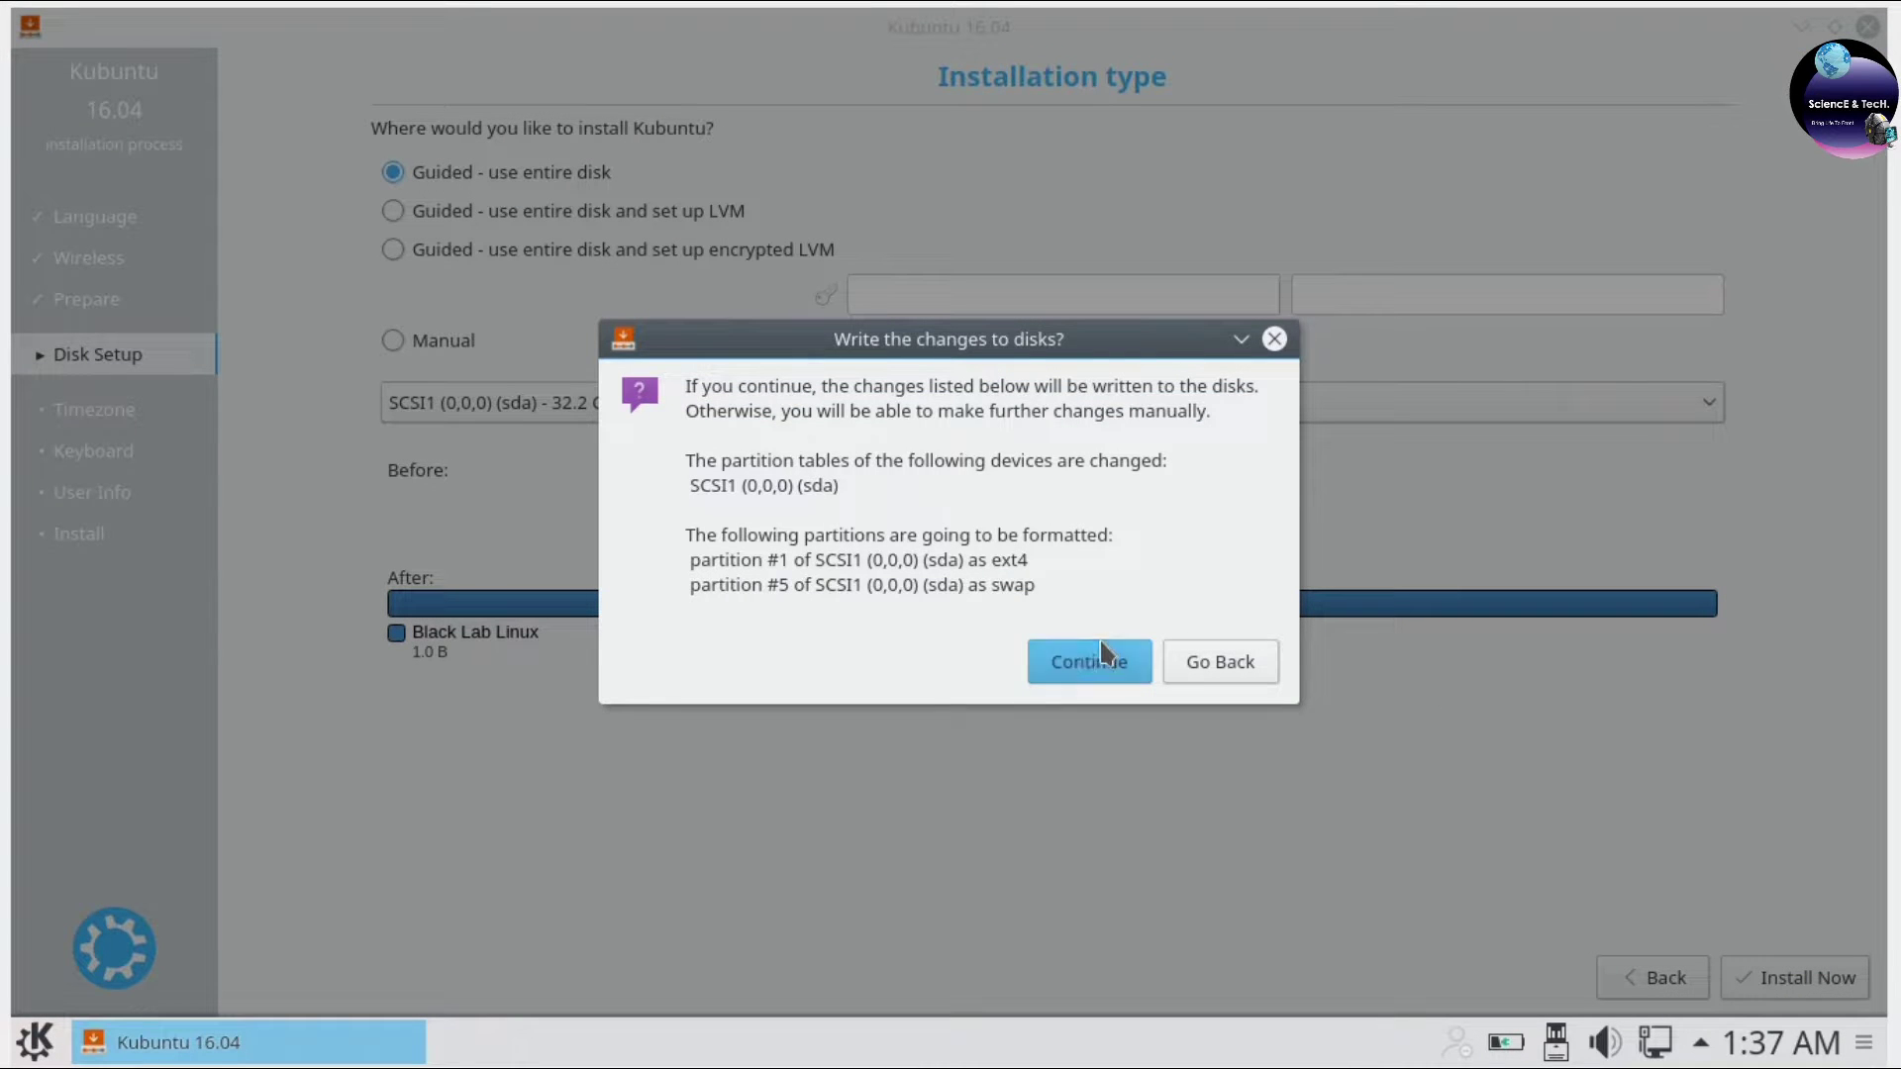
left_click(1082, 648)
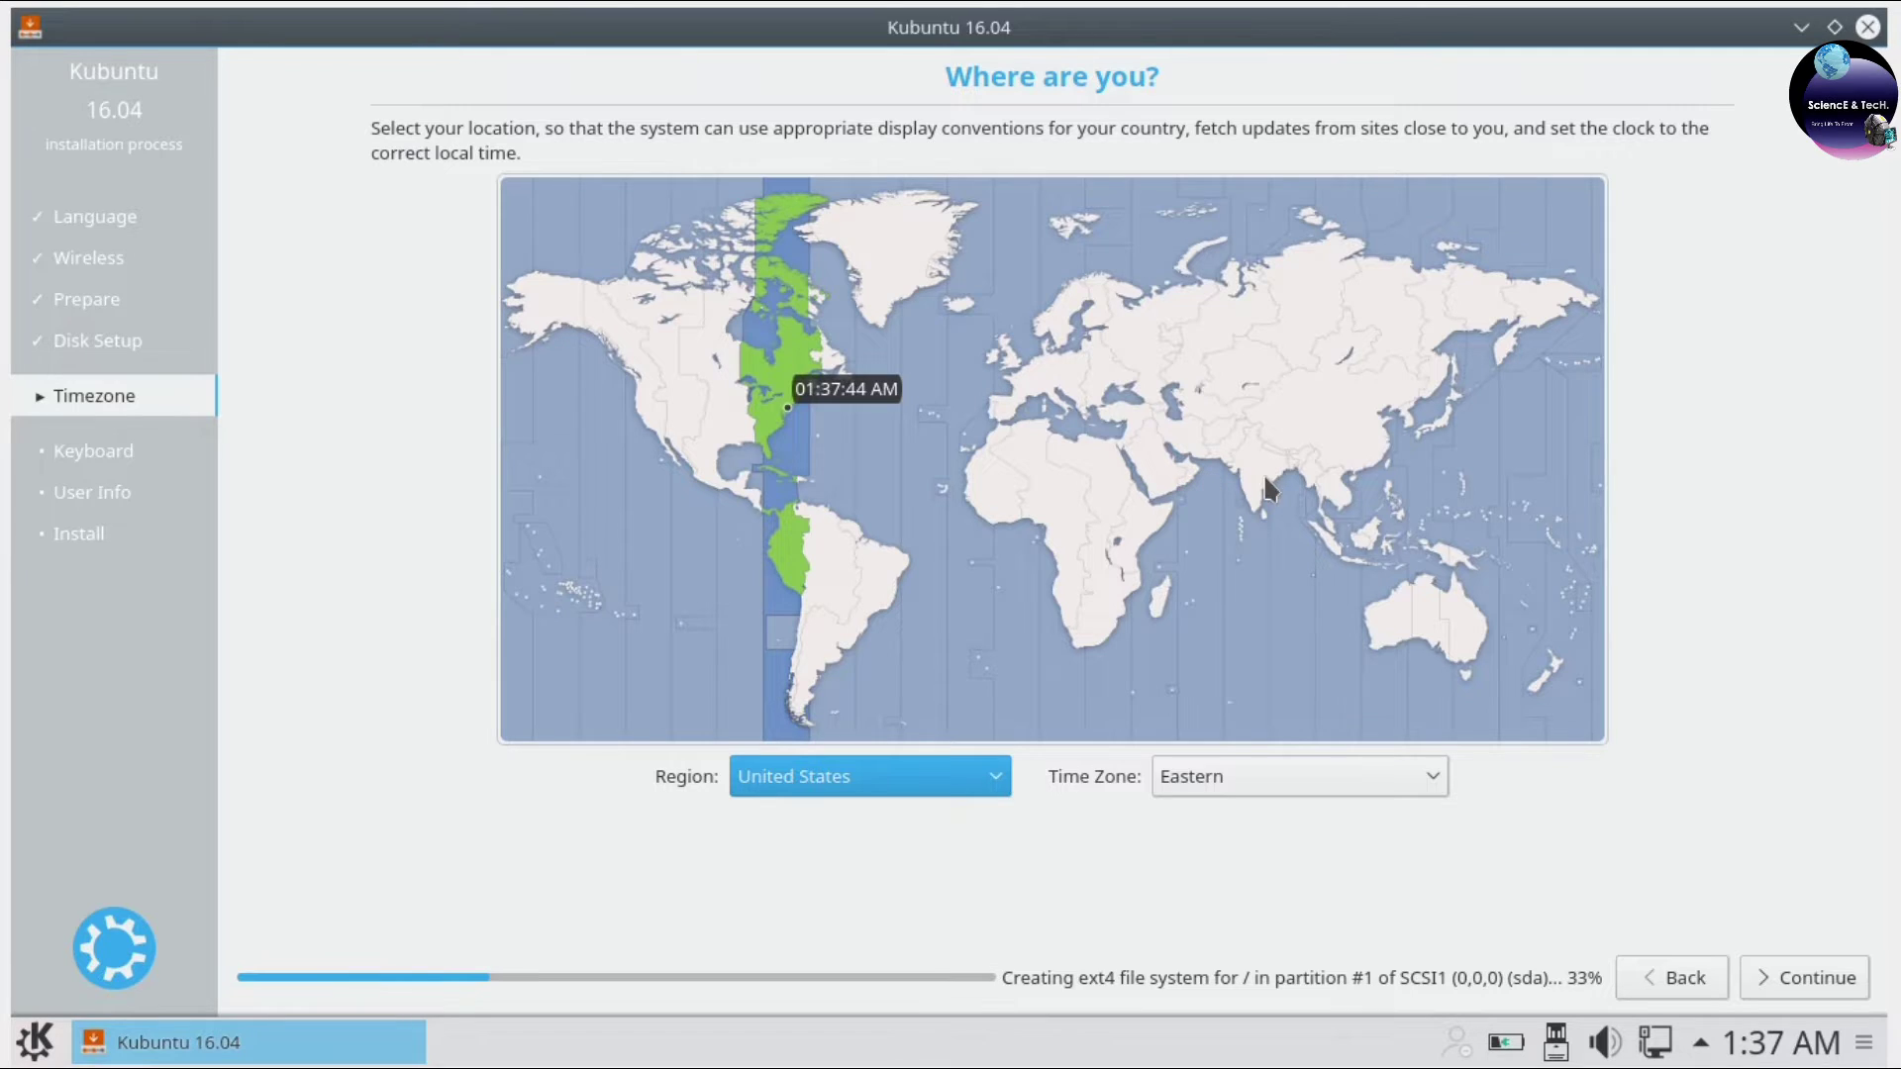
Set the location to India (India Time) and keep the English (US) keyboard layout.
left_click(1266, 473)
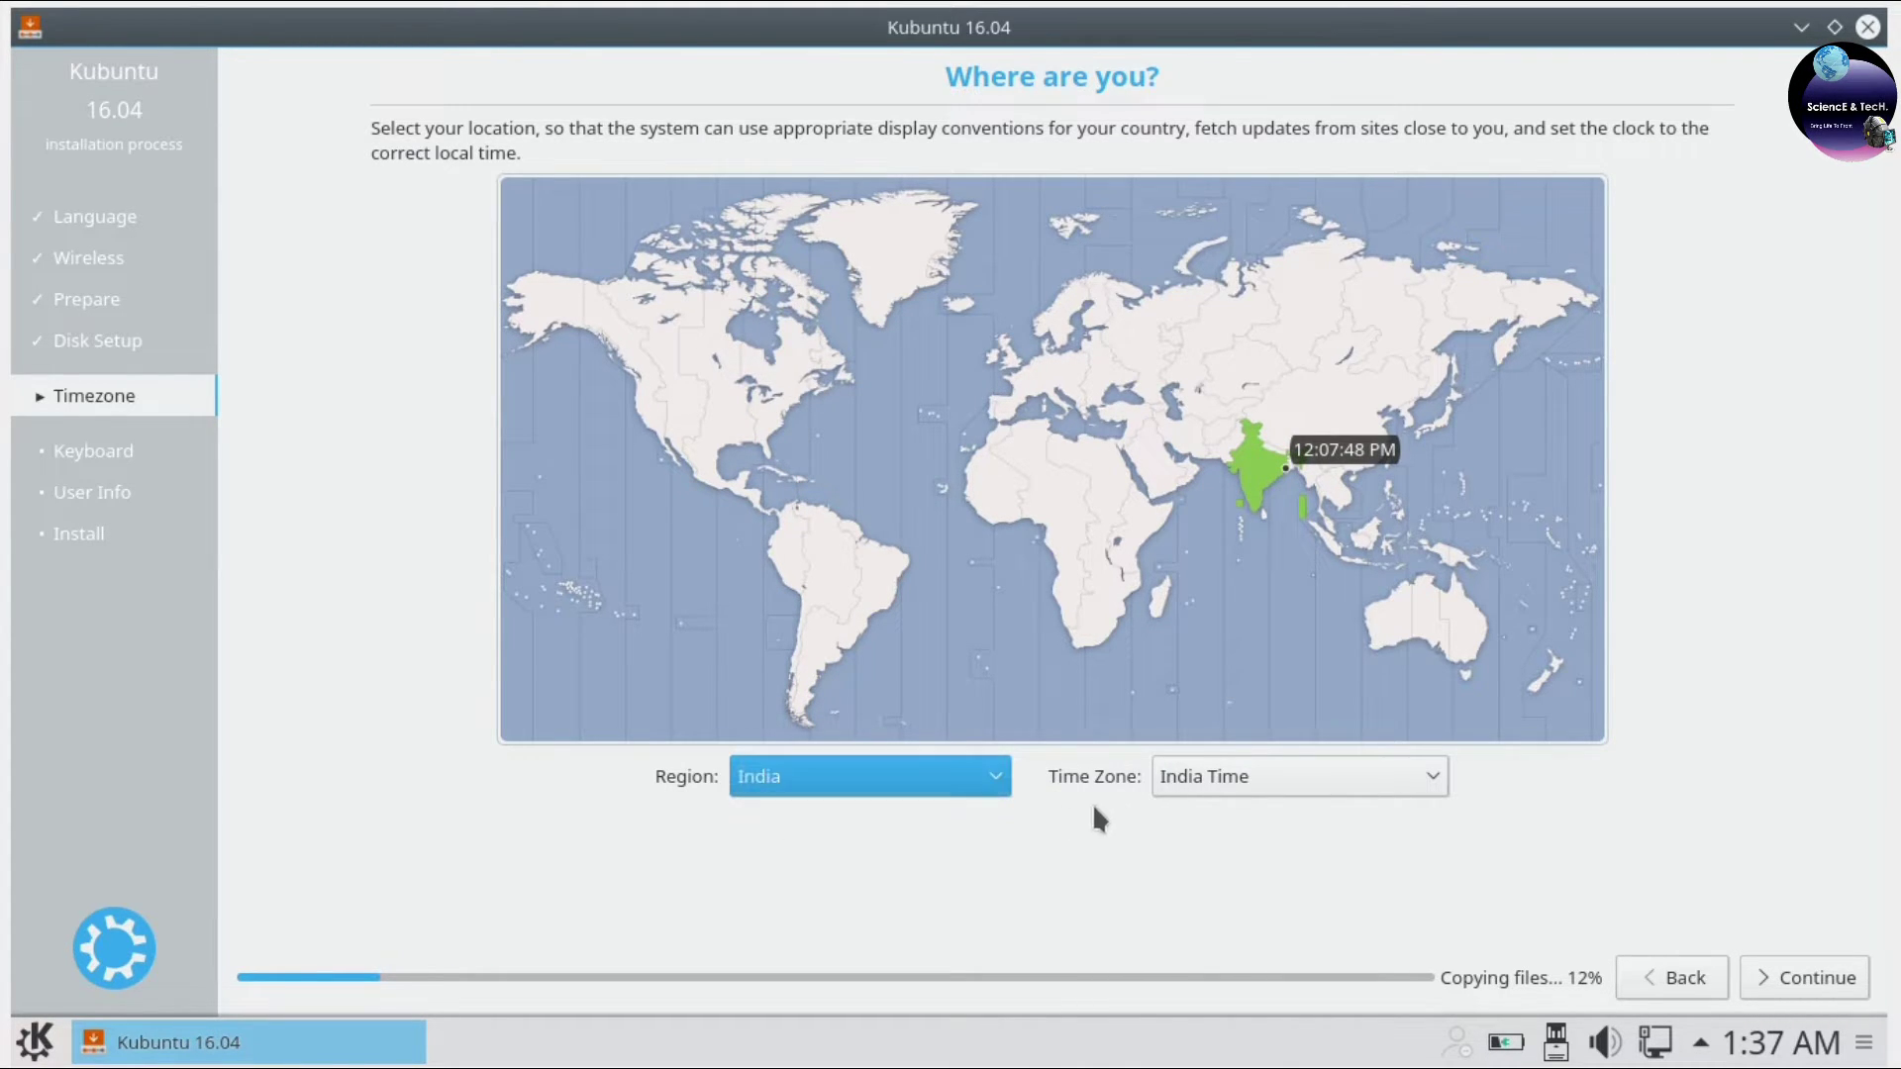
left_click(1832, 982)
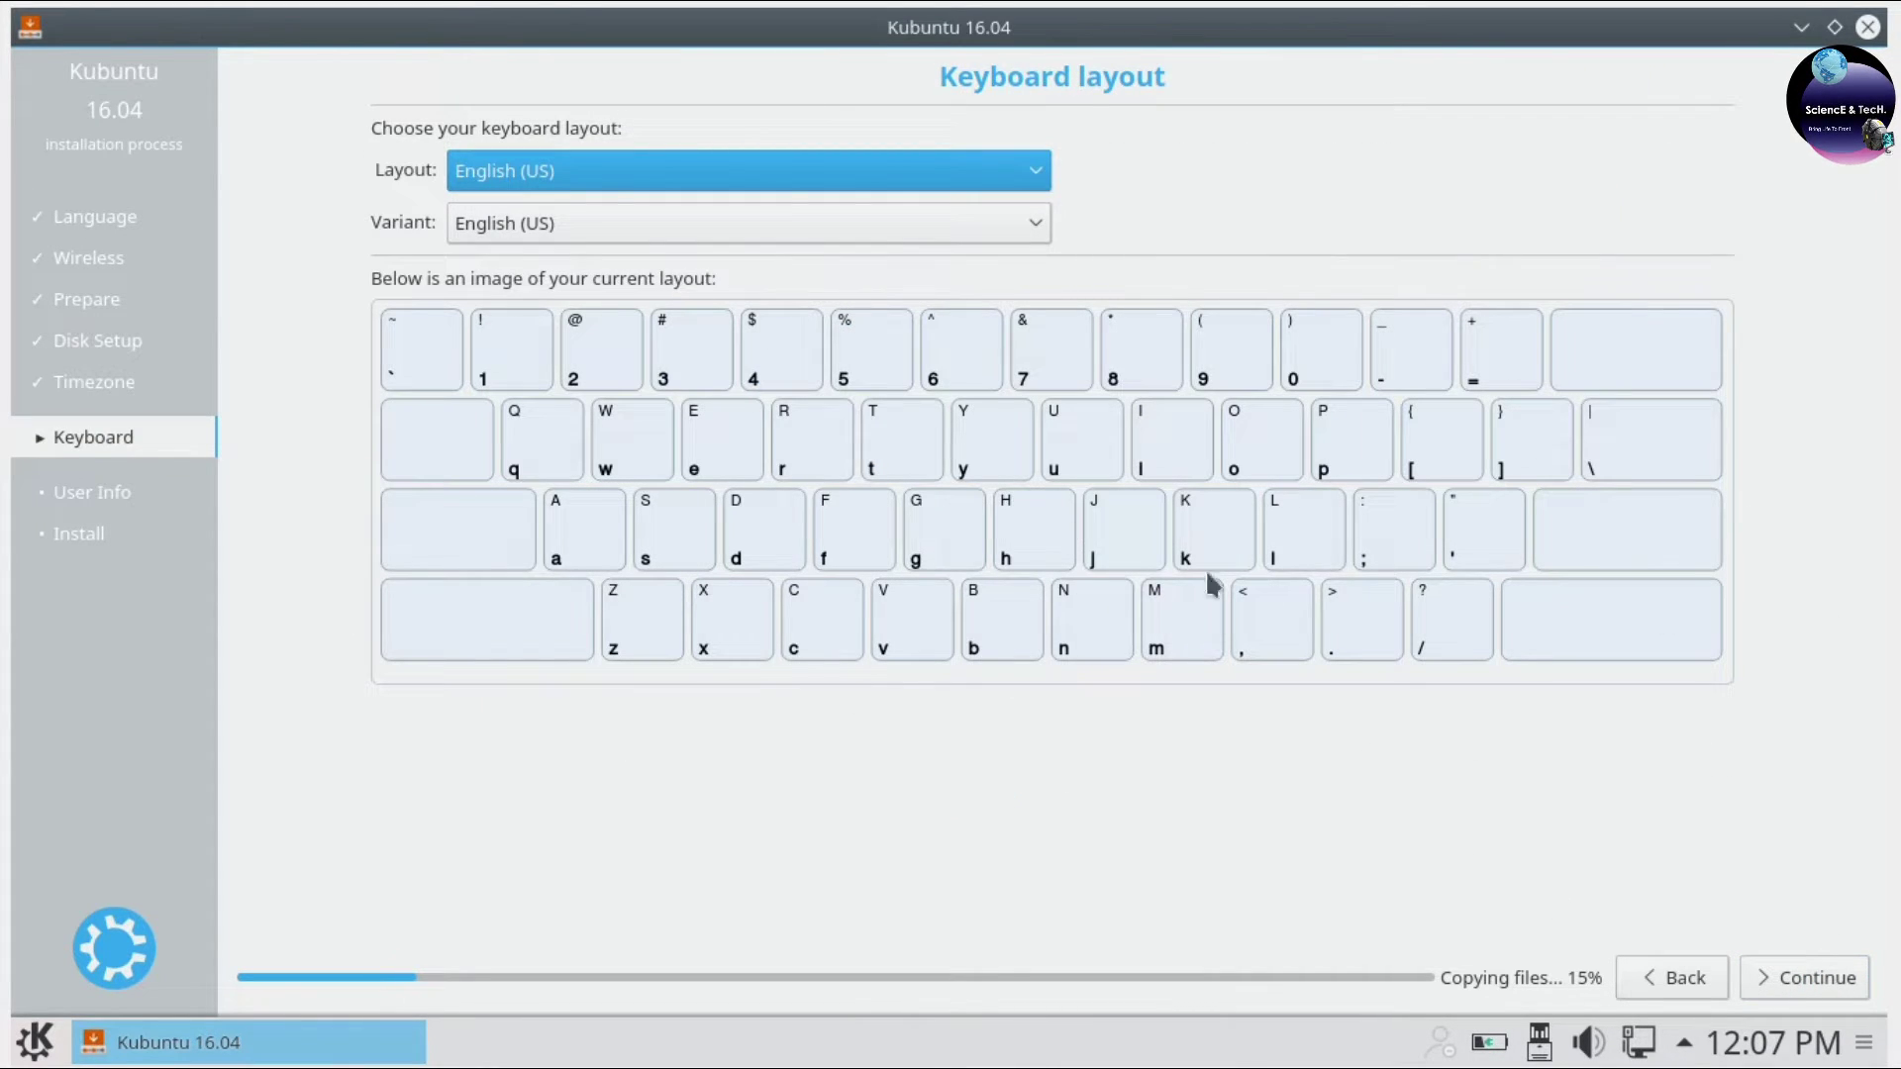
left_click(1794, 983)
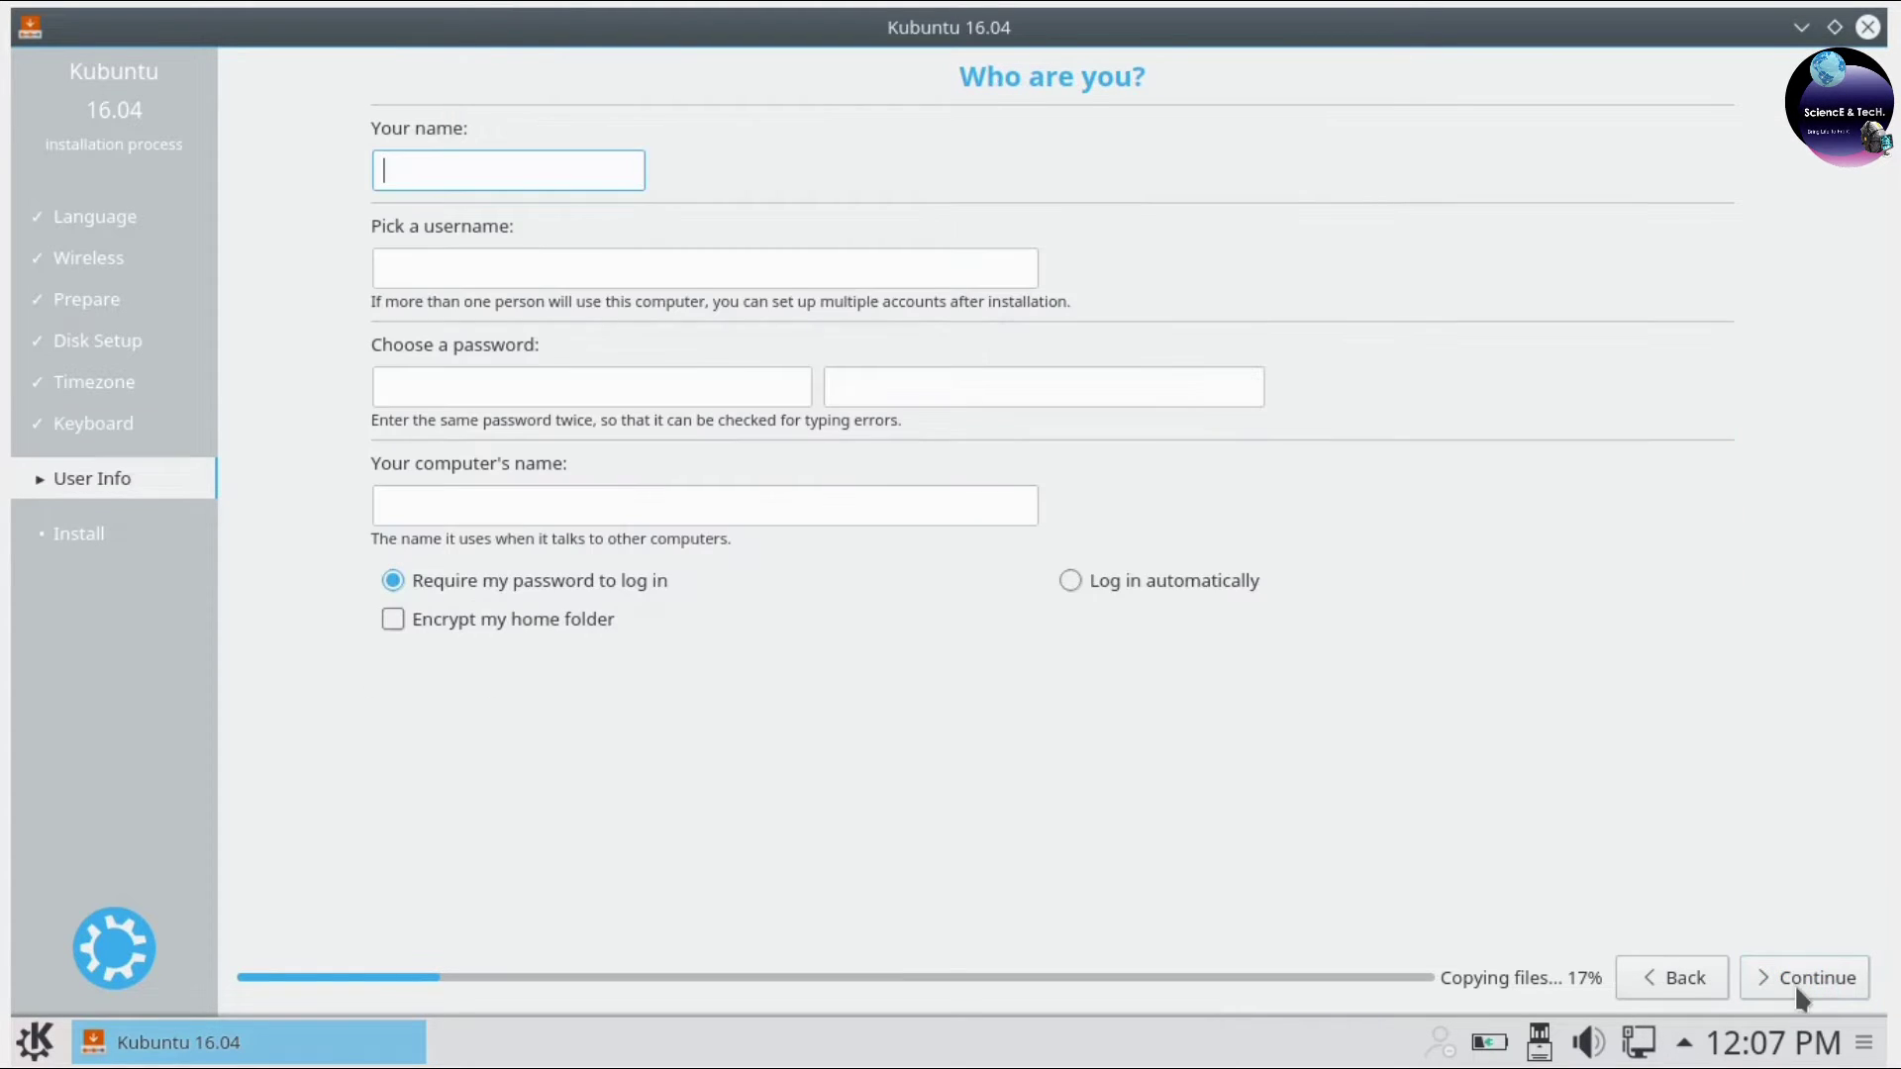
Enter the name Science, fill in both password fields, and set the computer name to sciencetw.
type("Science Tech World")
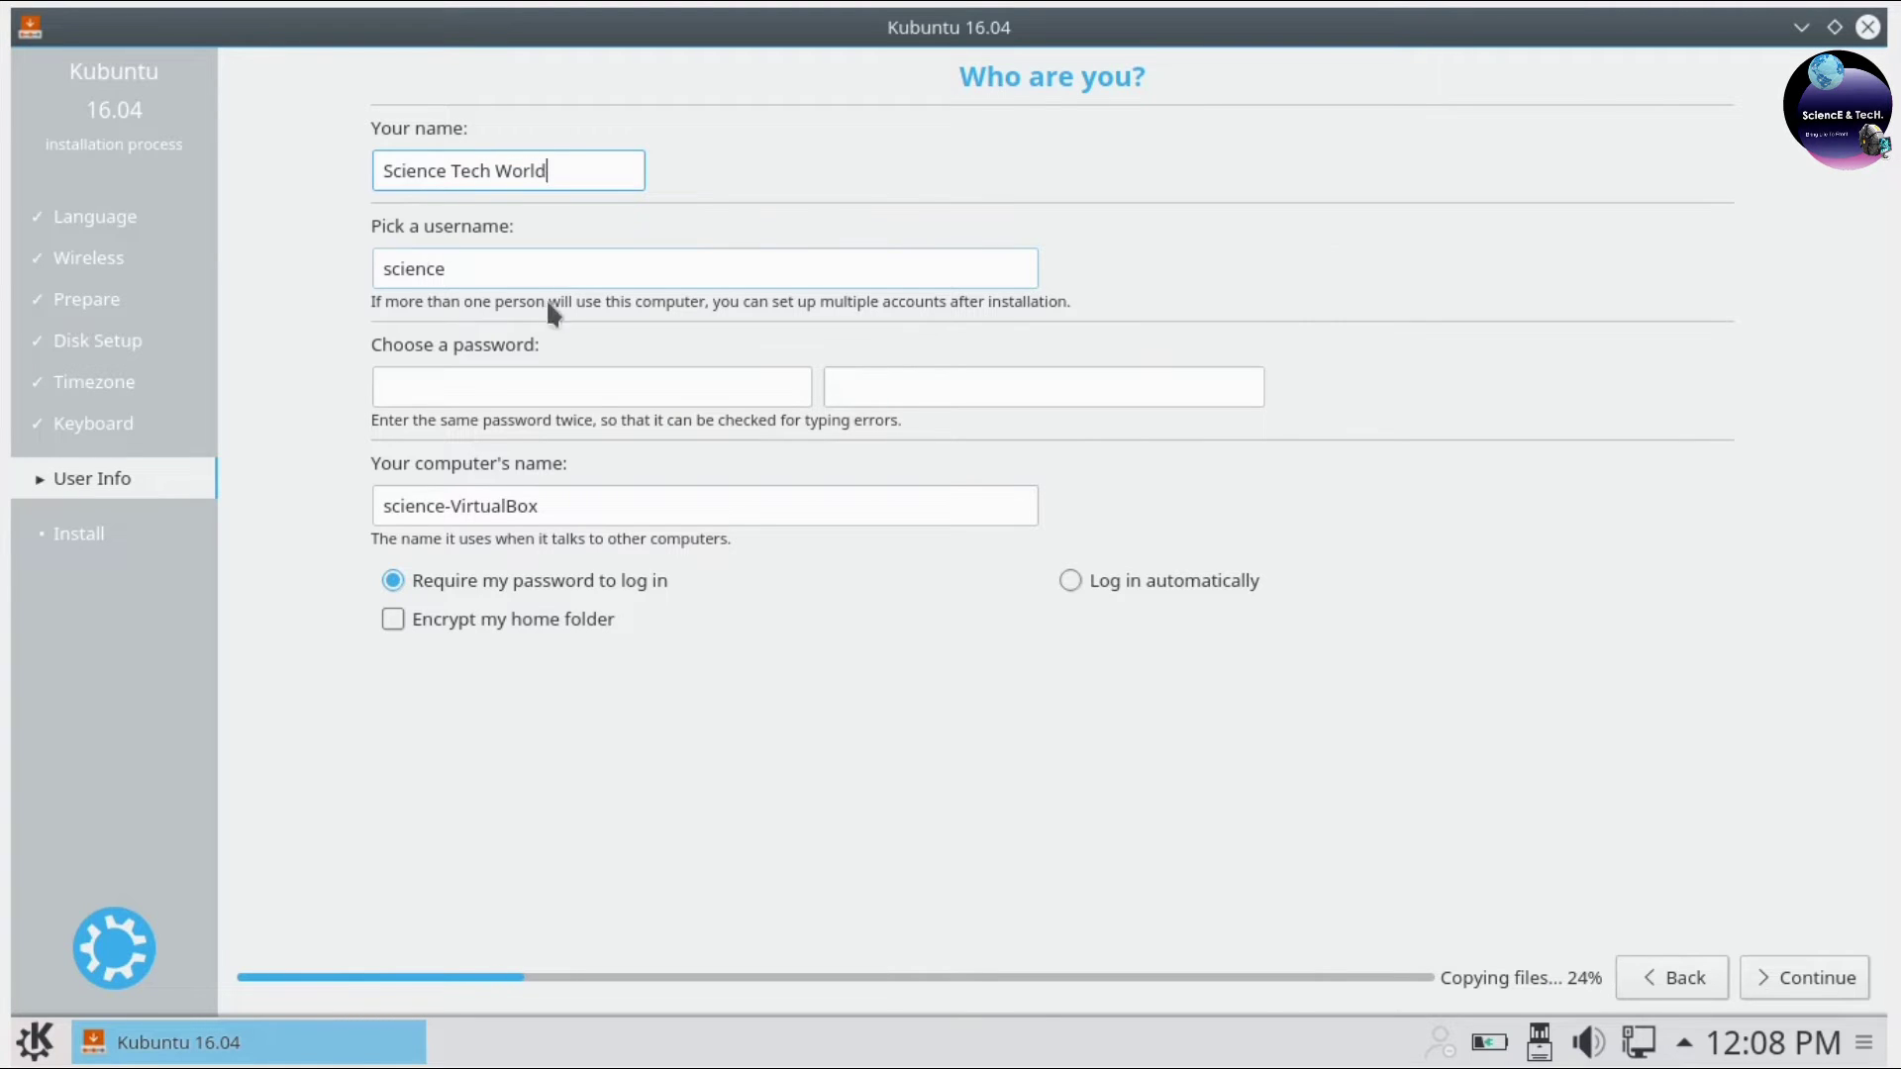
left_click(567, 386)
type("12345")
left_click(950, 388)
type("1234567890")
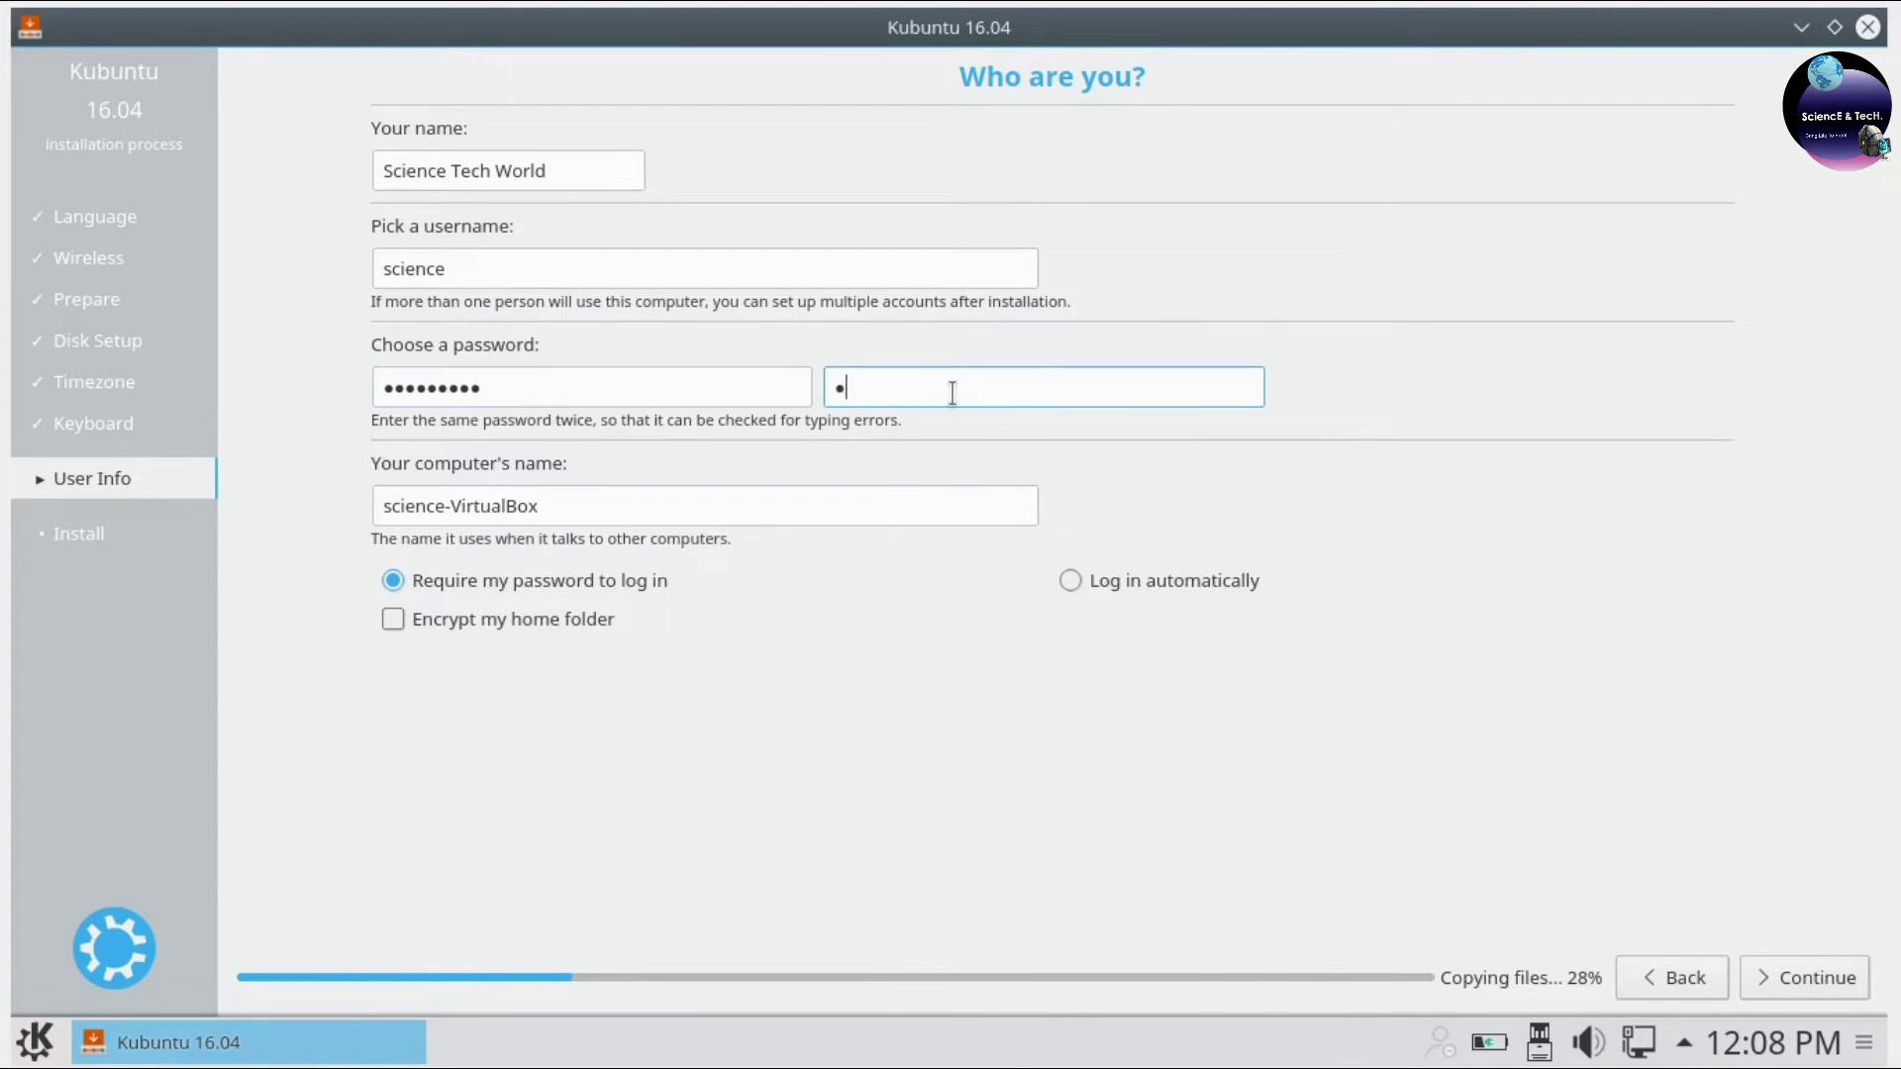
left_click(817, 487)
key("BackSpace")
key("BackSpace")
key("BackSpace")
key("BackSpace")
key("BackSpace")
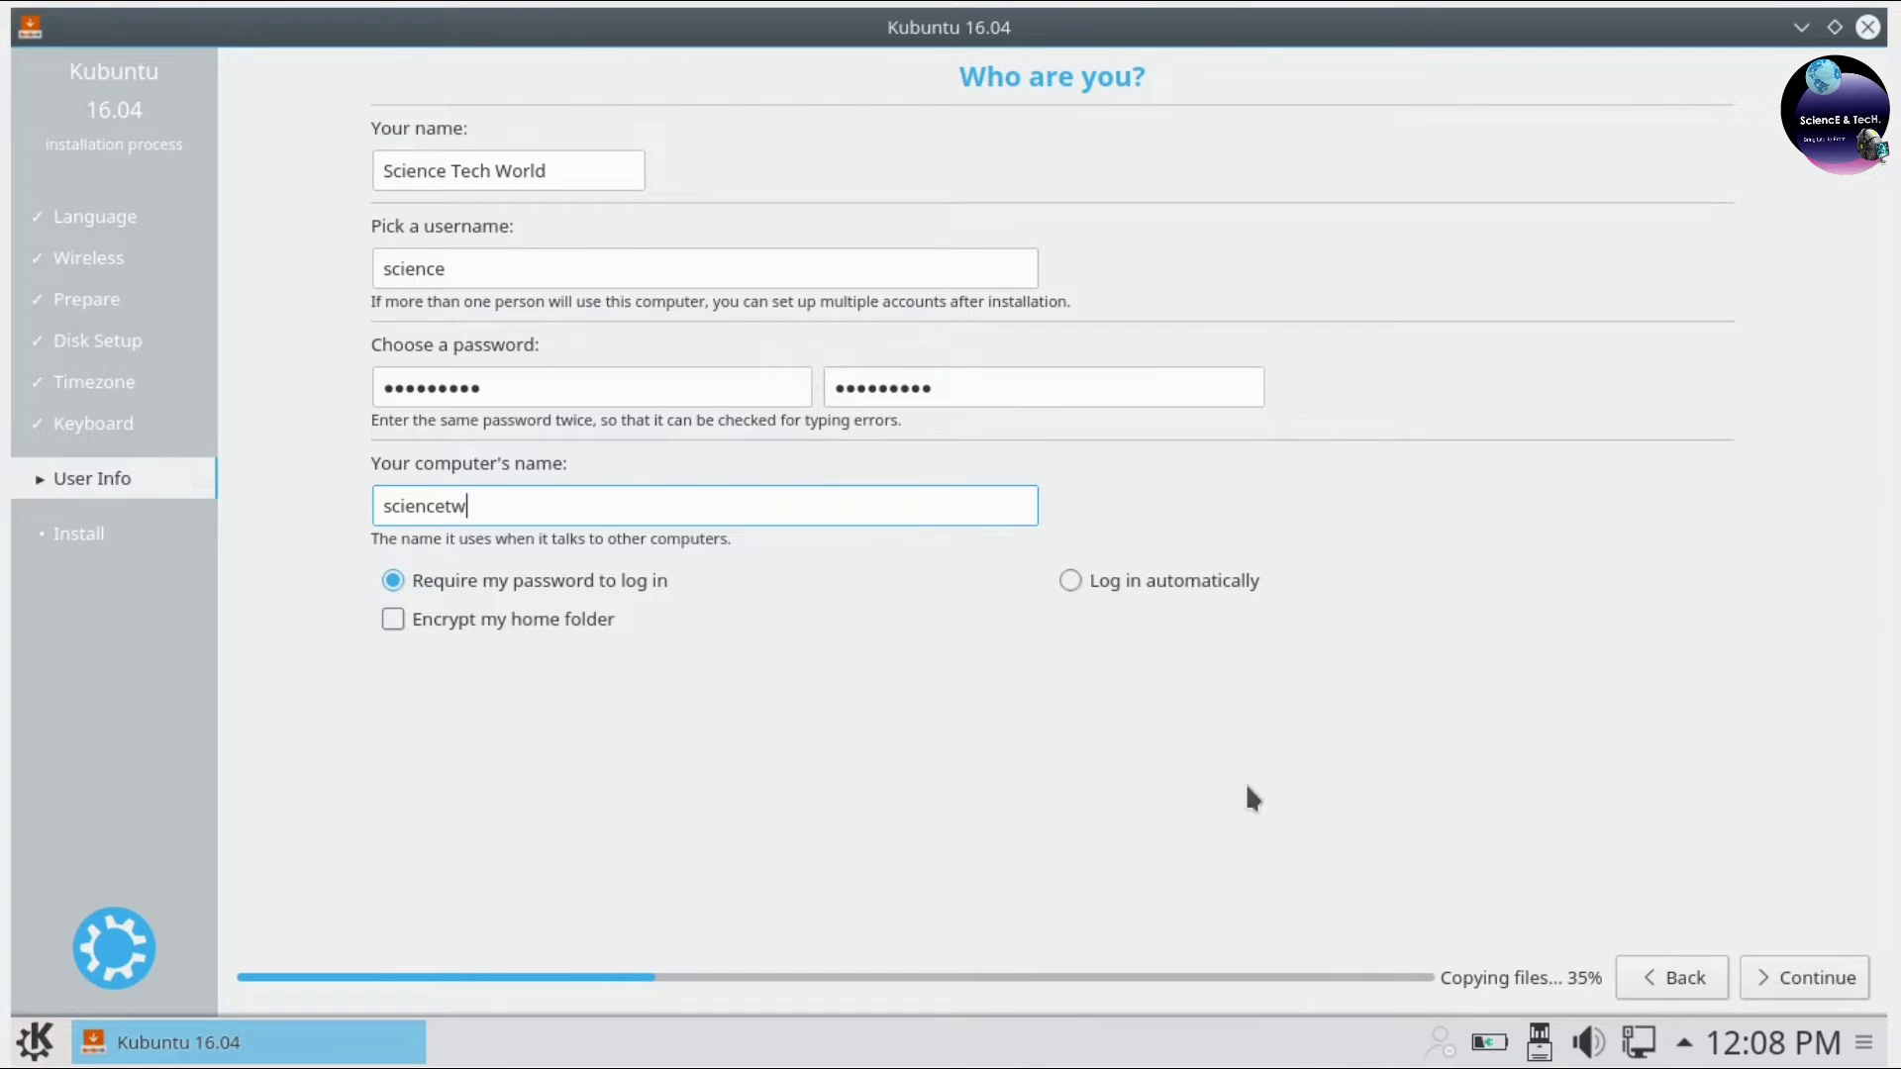
left_click(1778, 978)
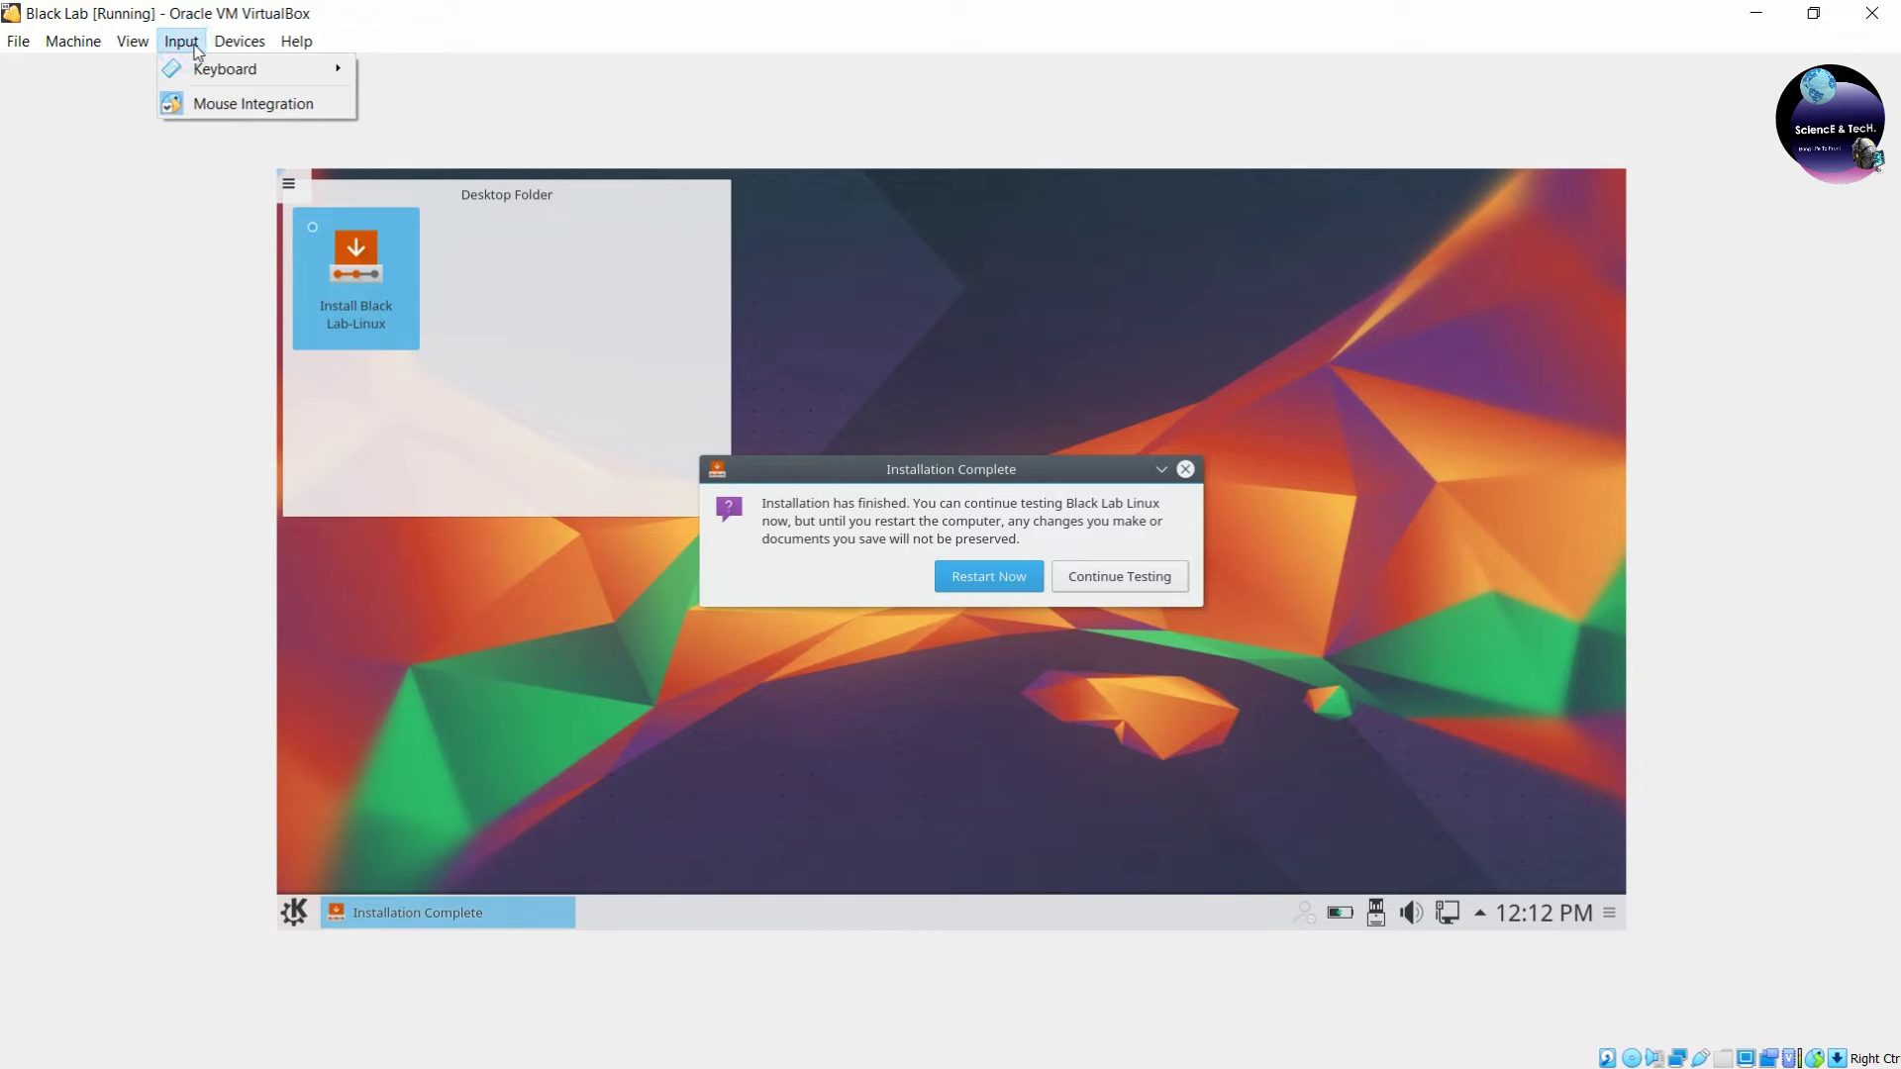
Force-eject the Black Lab installer ISO from the VM's optical drive.
mouse_move(239, 41)
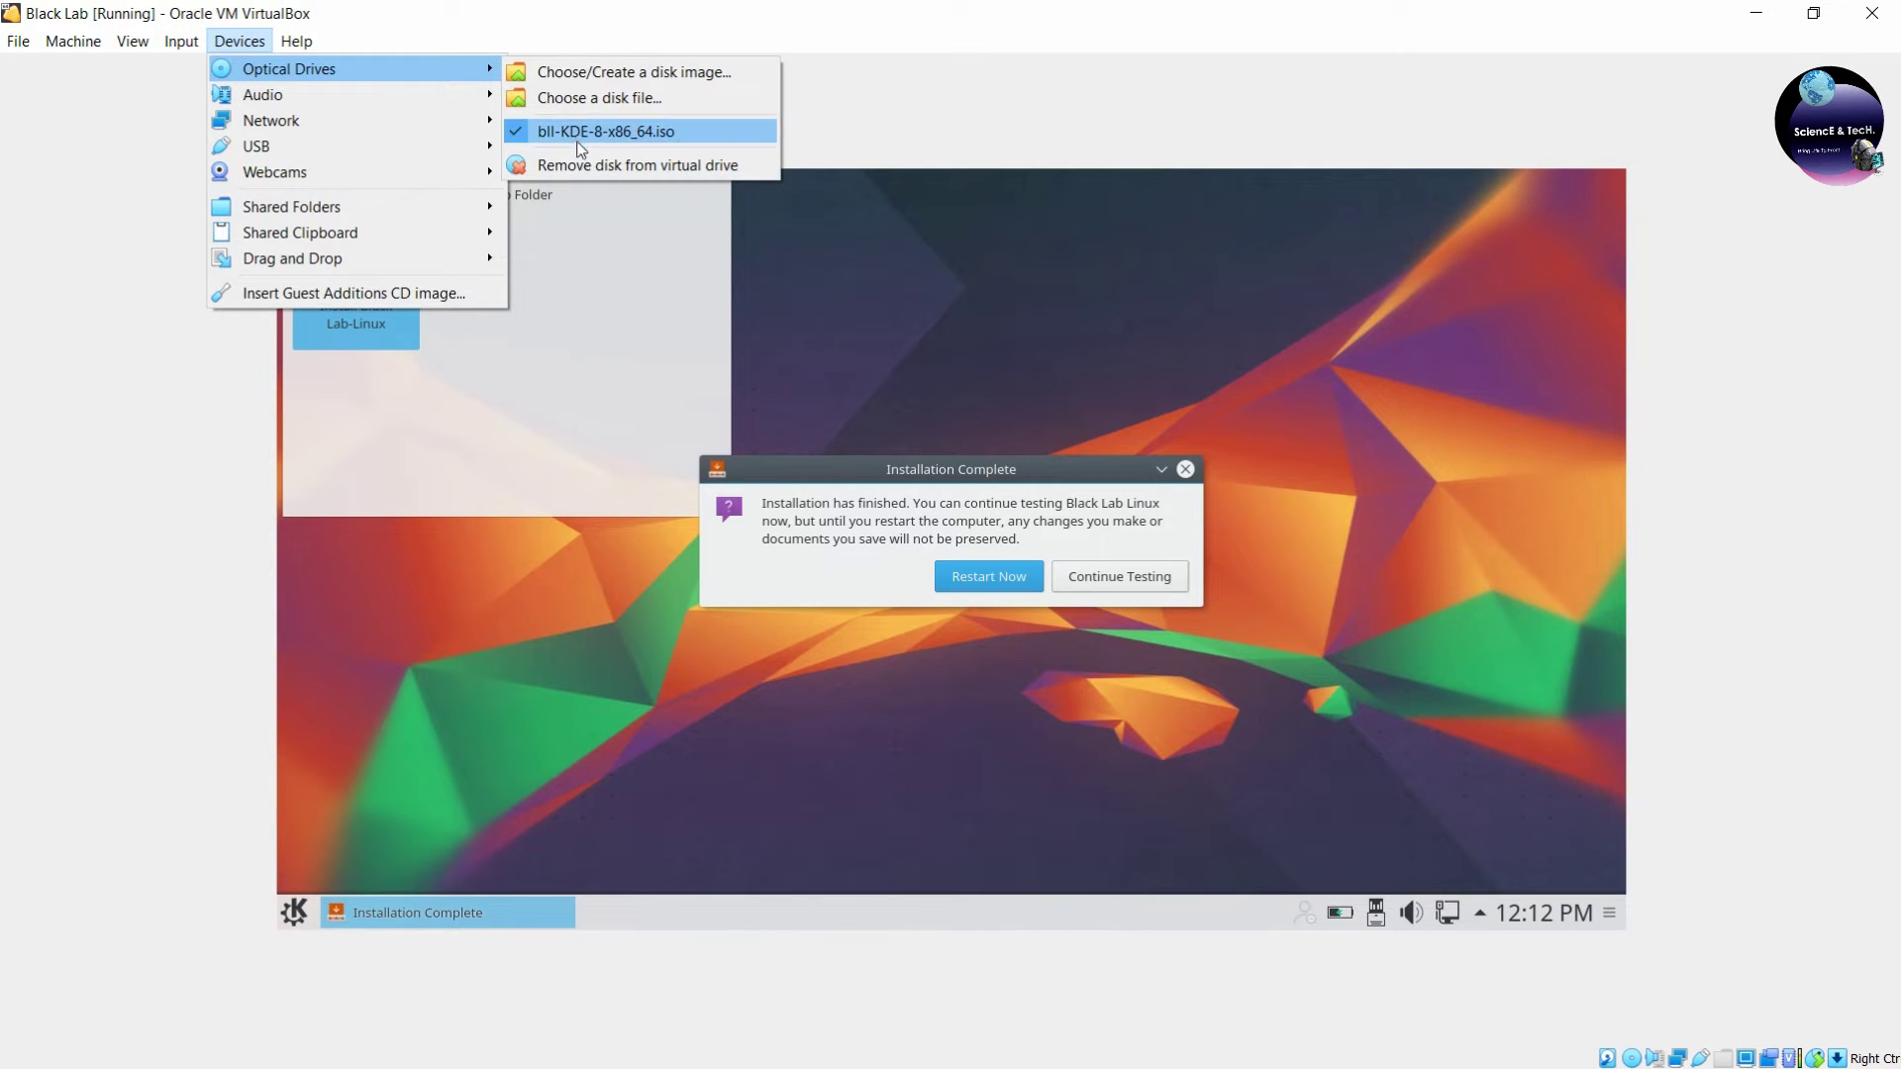
left_click(579, 164)
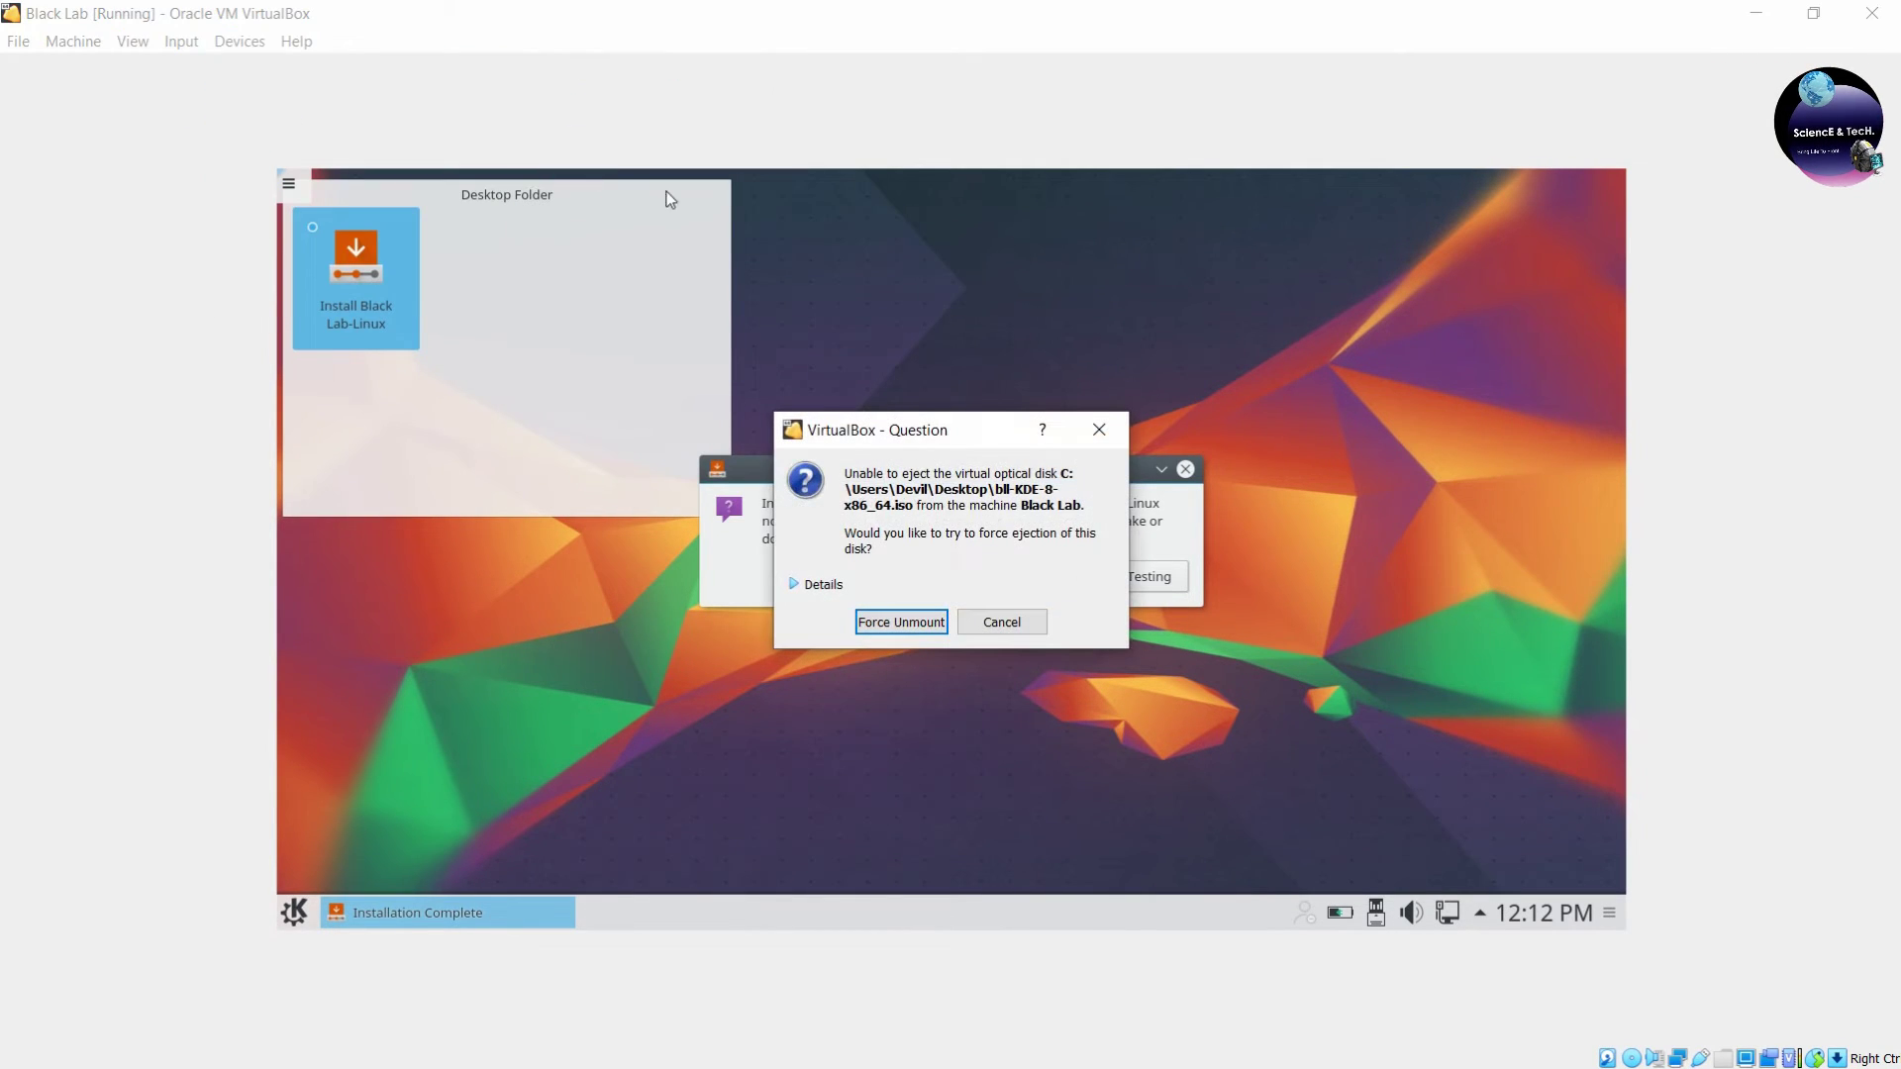
left_click(907, 622)
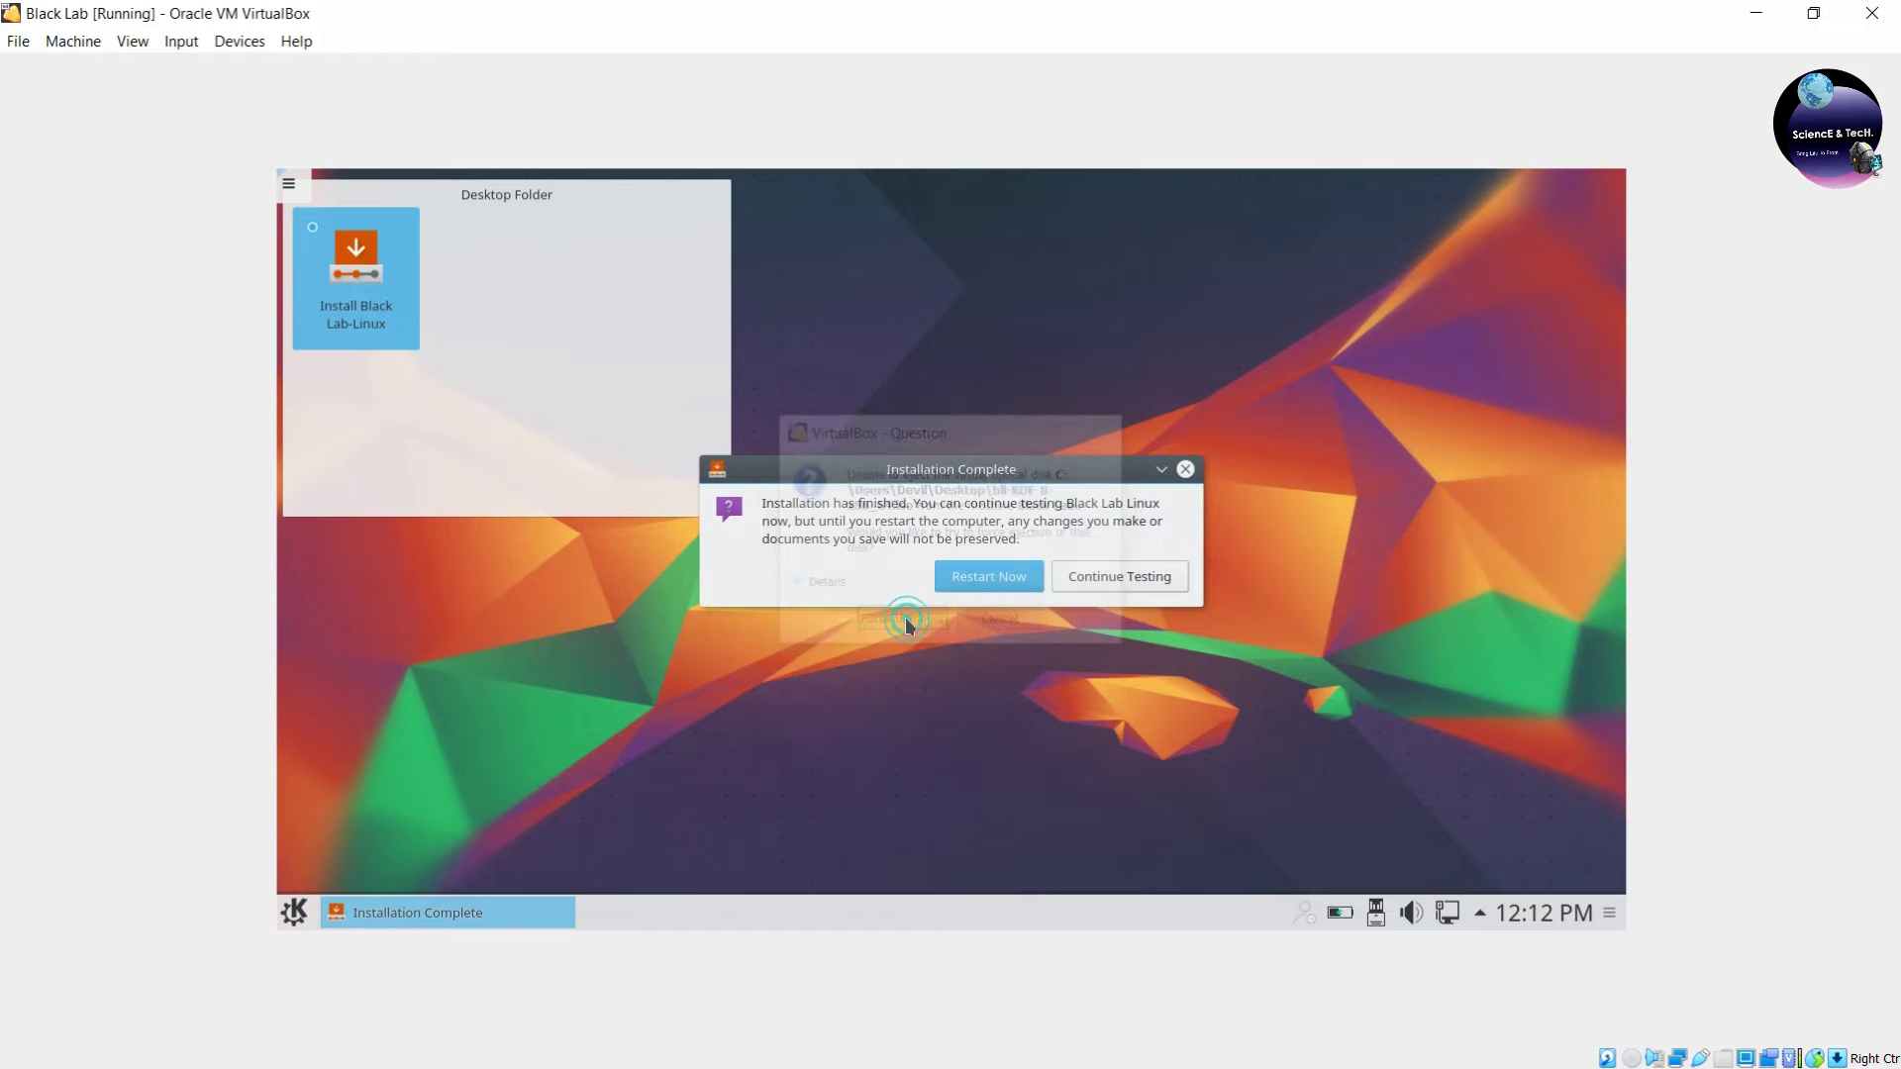
Choose Restart Now, then close the VM window and power off the machine.
left_click(993, 584)
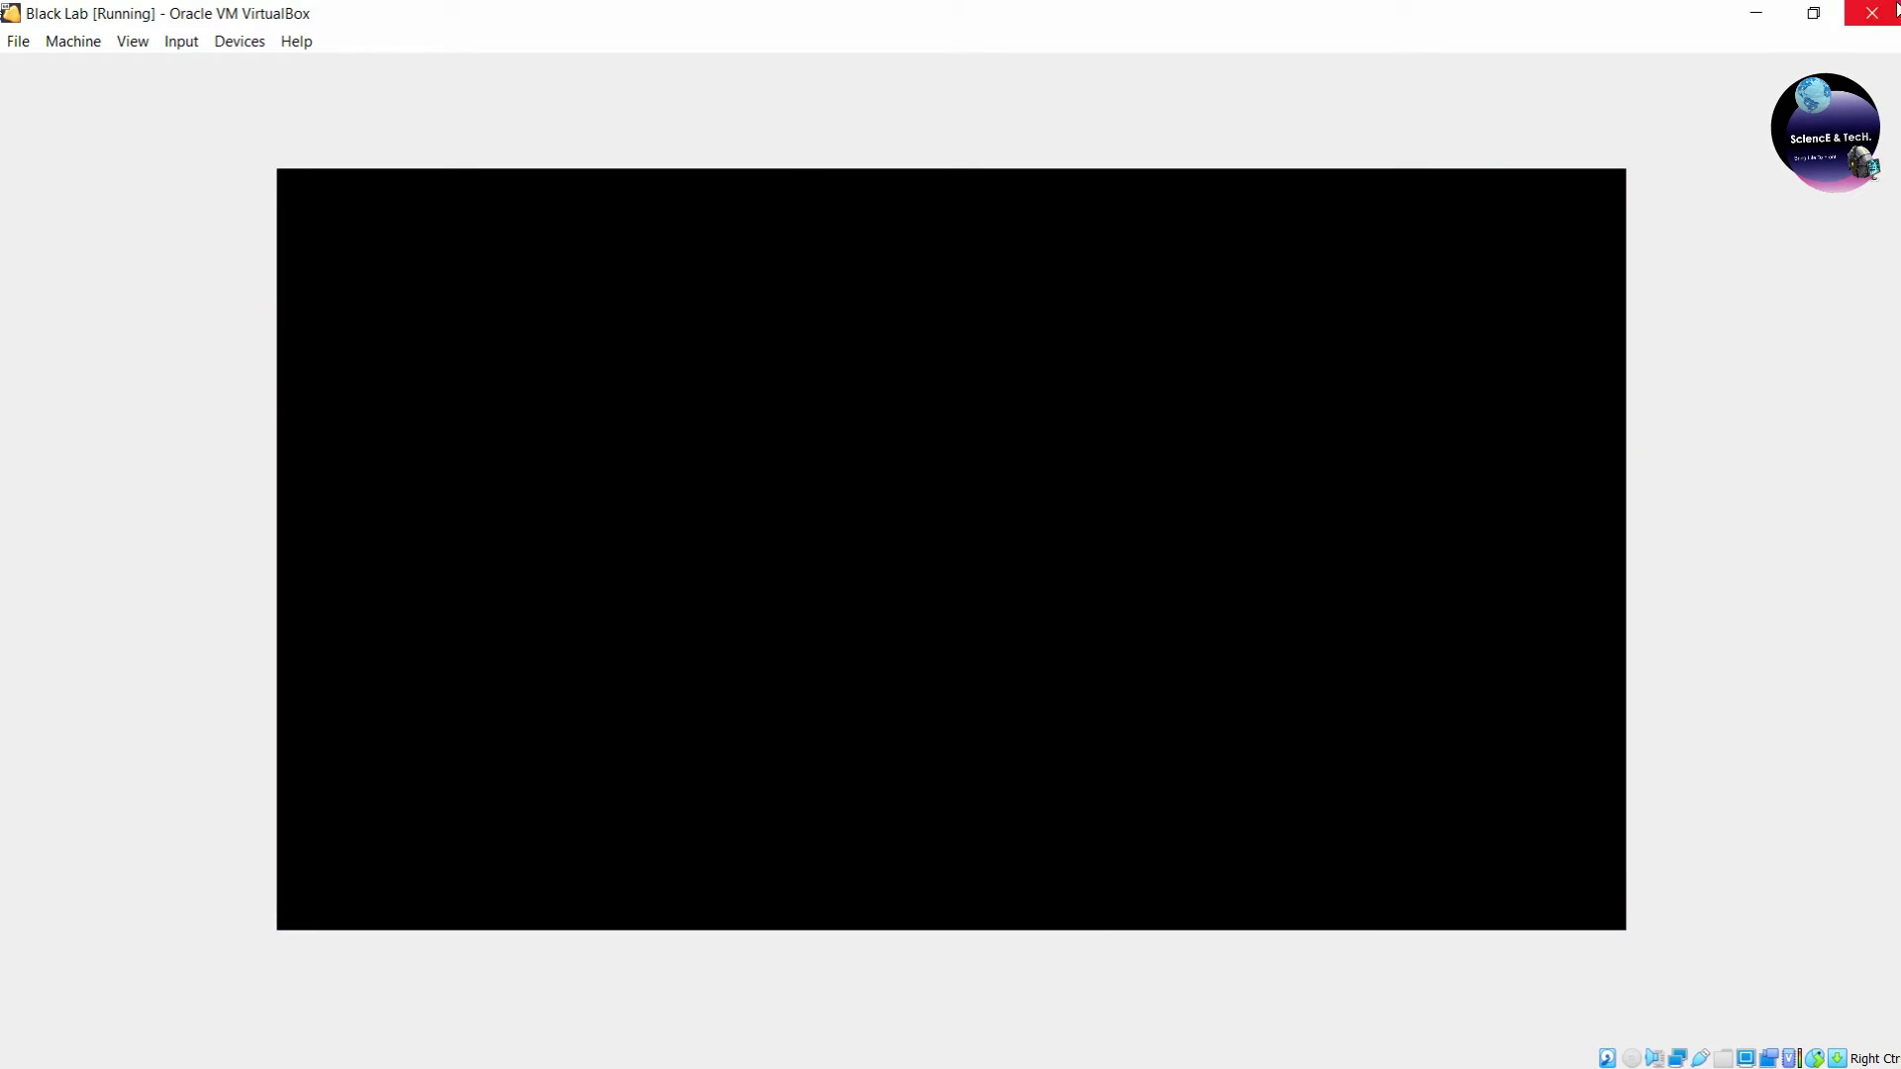
left_click(1896, 10)
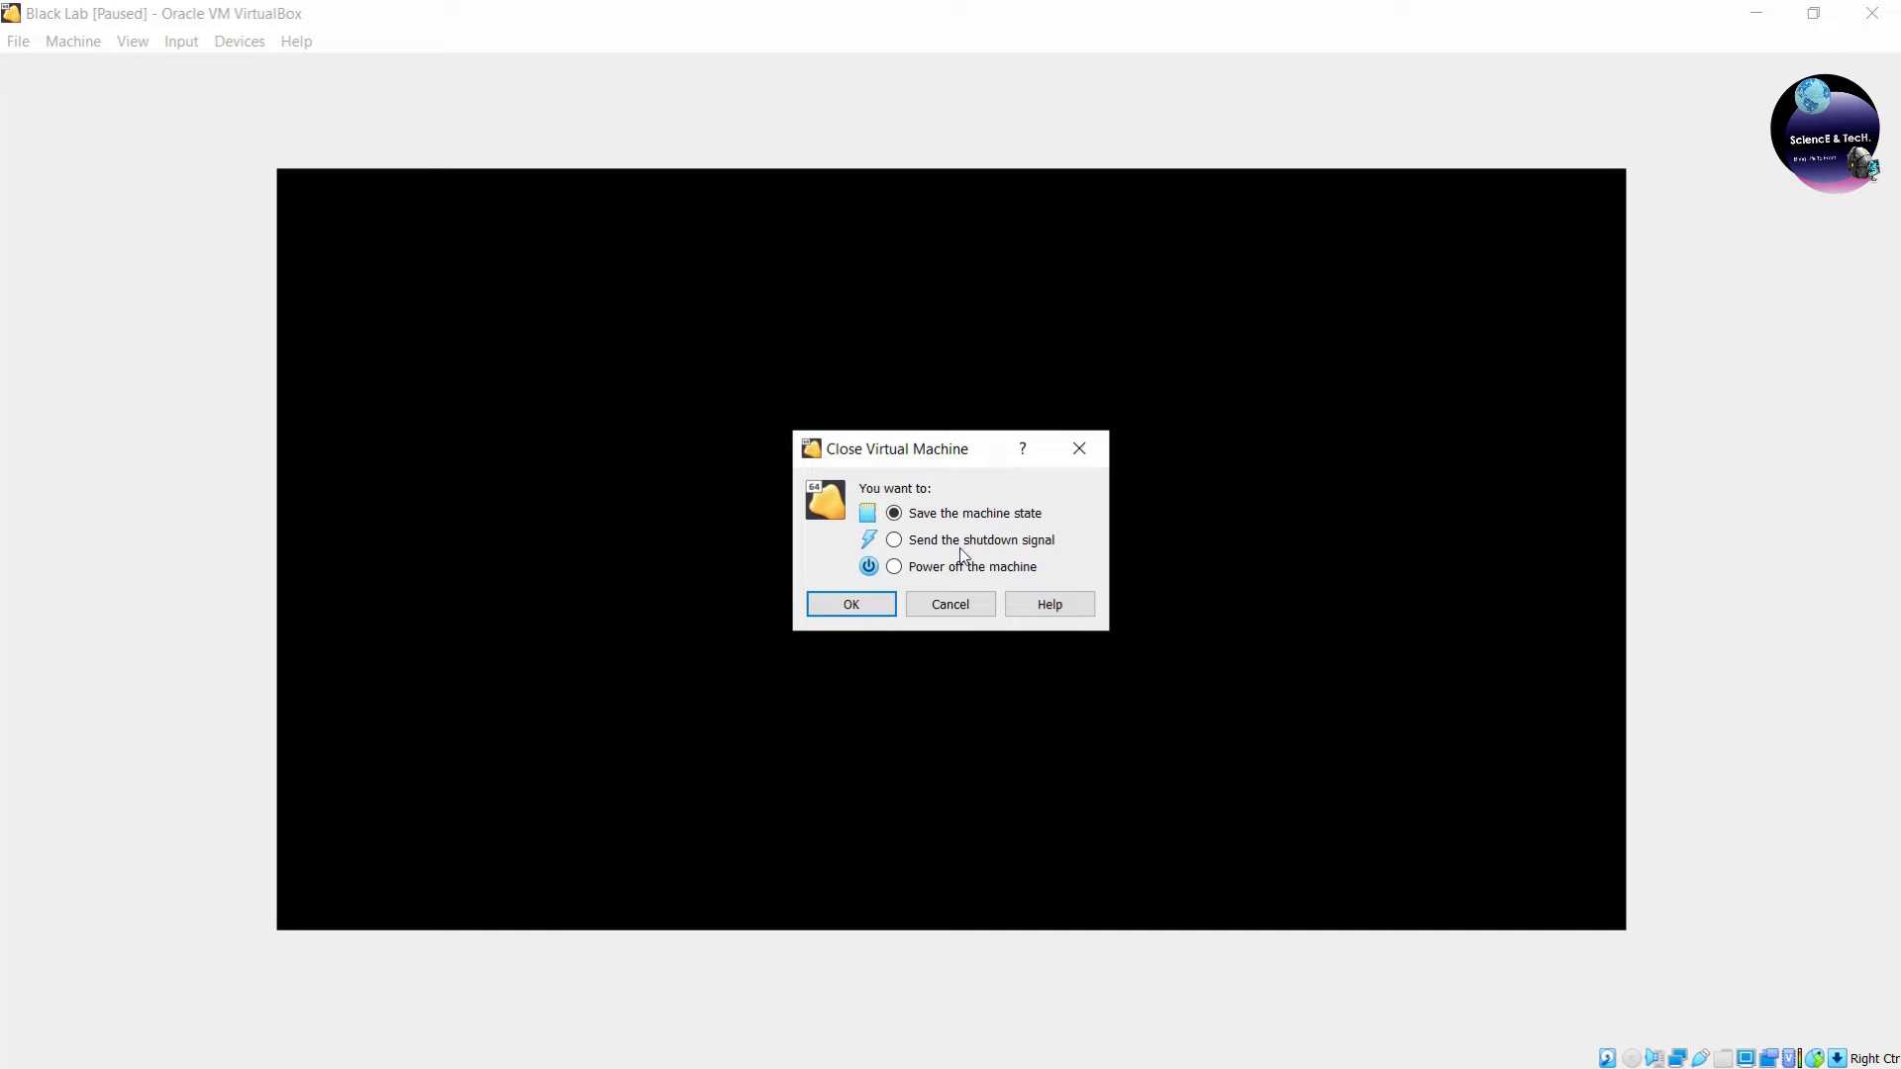
left_click(894, 566)
left_click(850, 605)
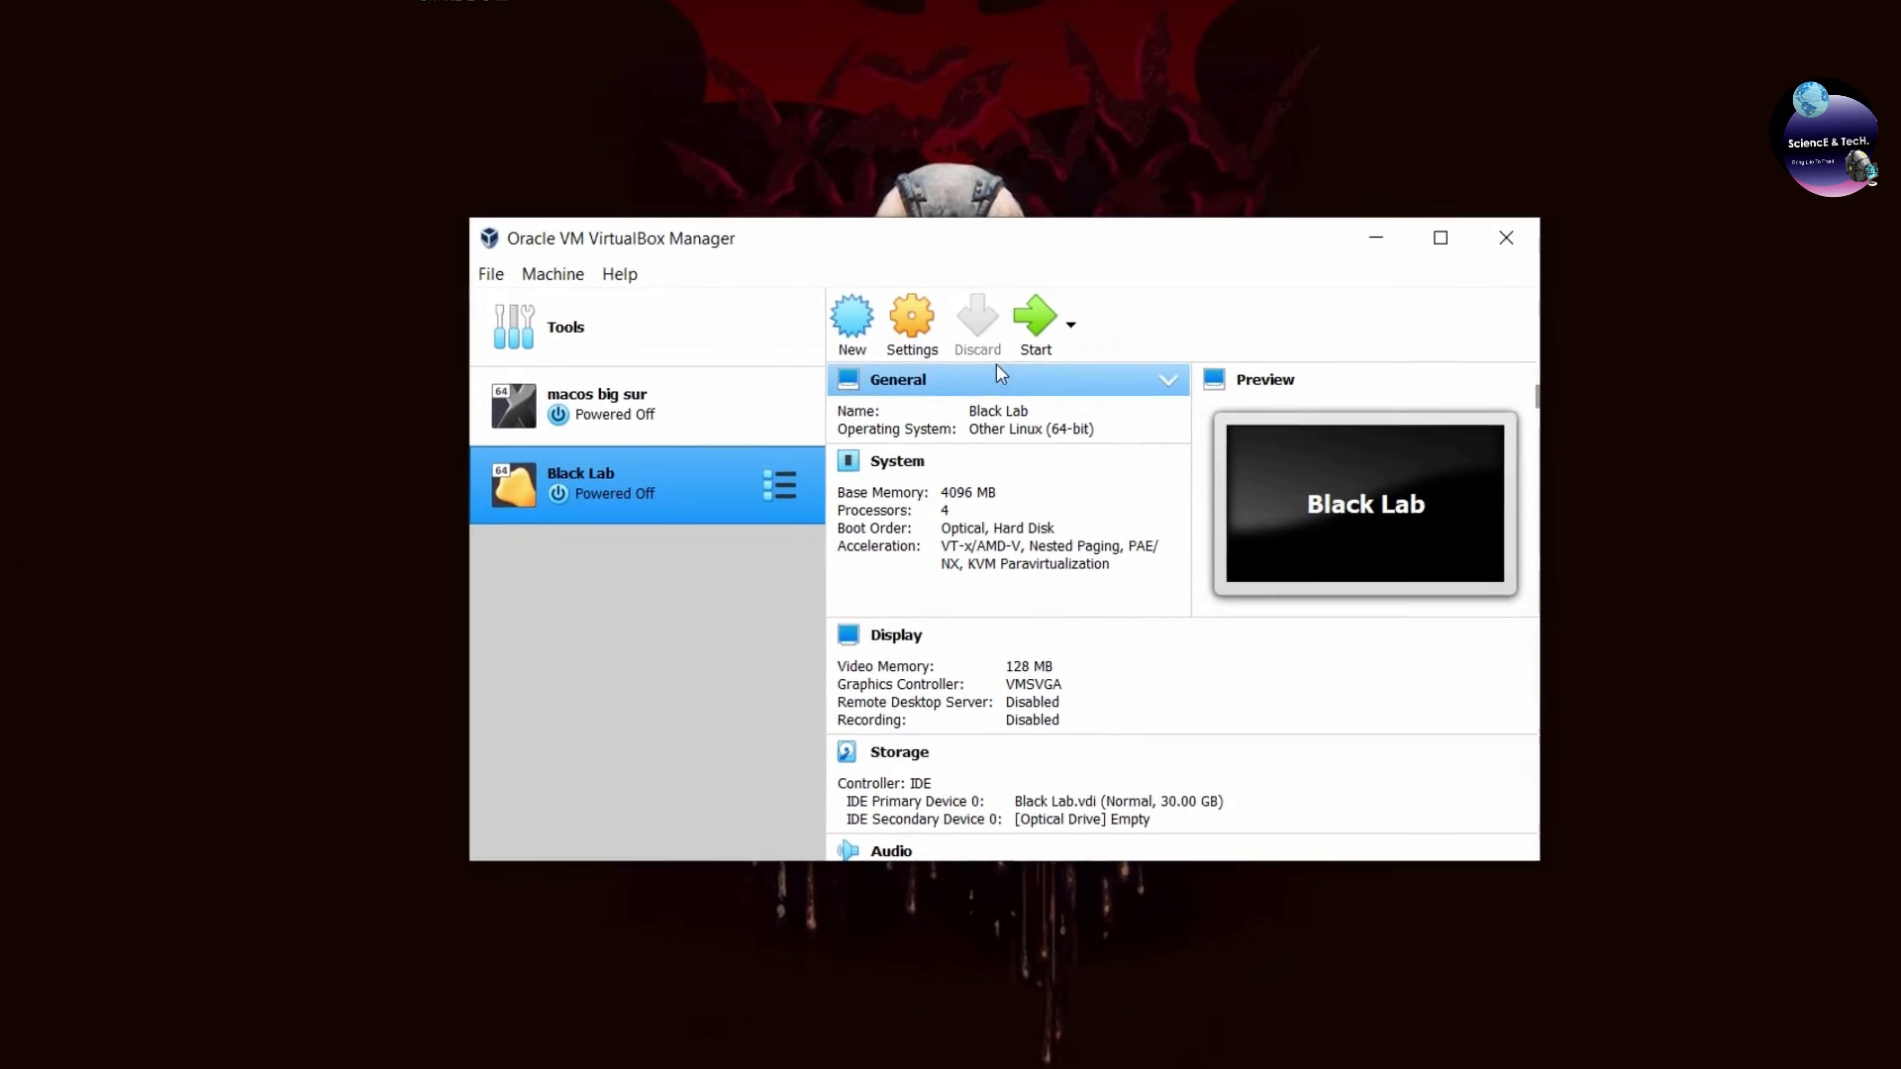
Start the VM, boot the Black-Lab-Linux 8 GRUB entry and log in with the password.
left_click(1041, 297)
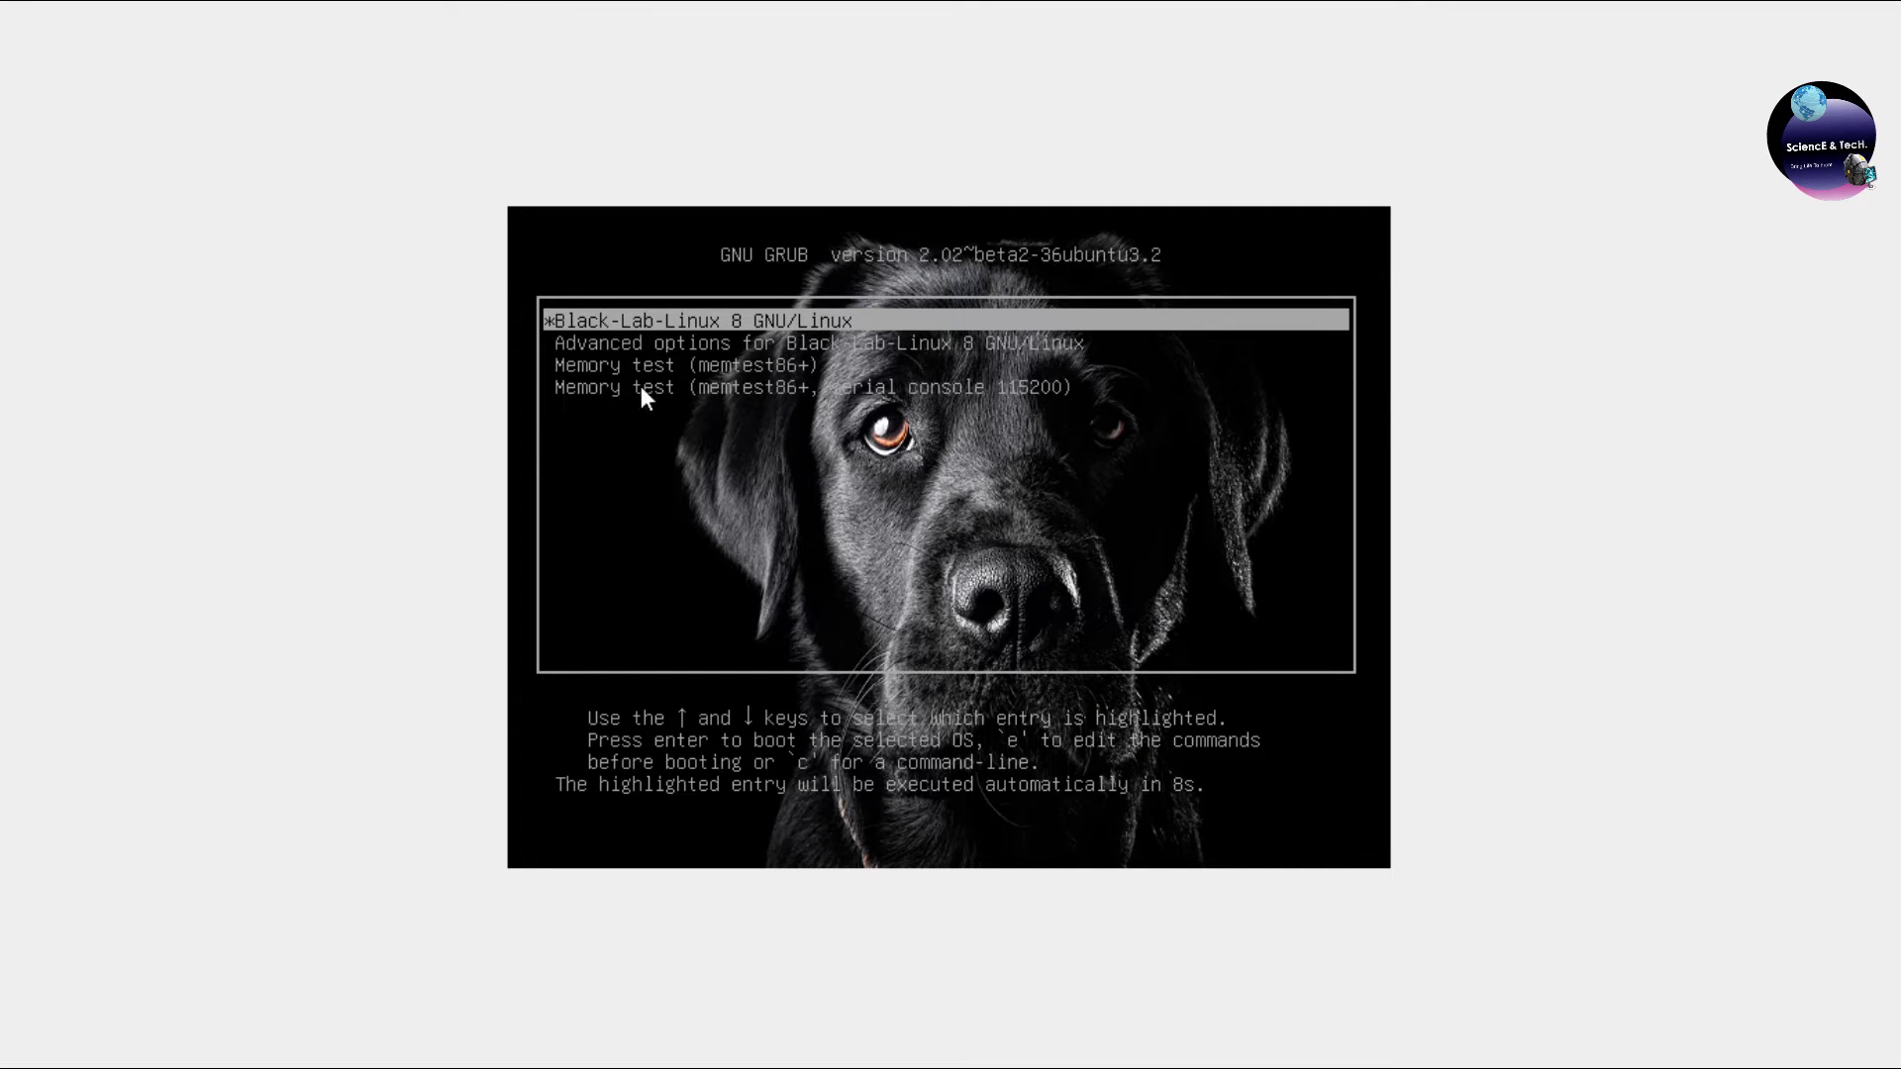
key("Return")
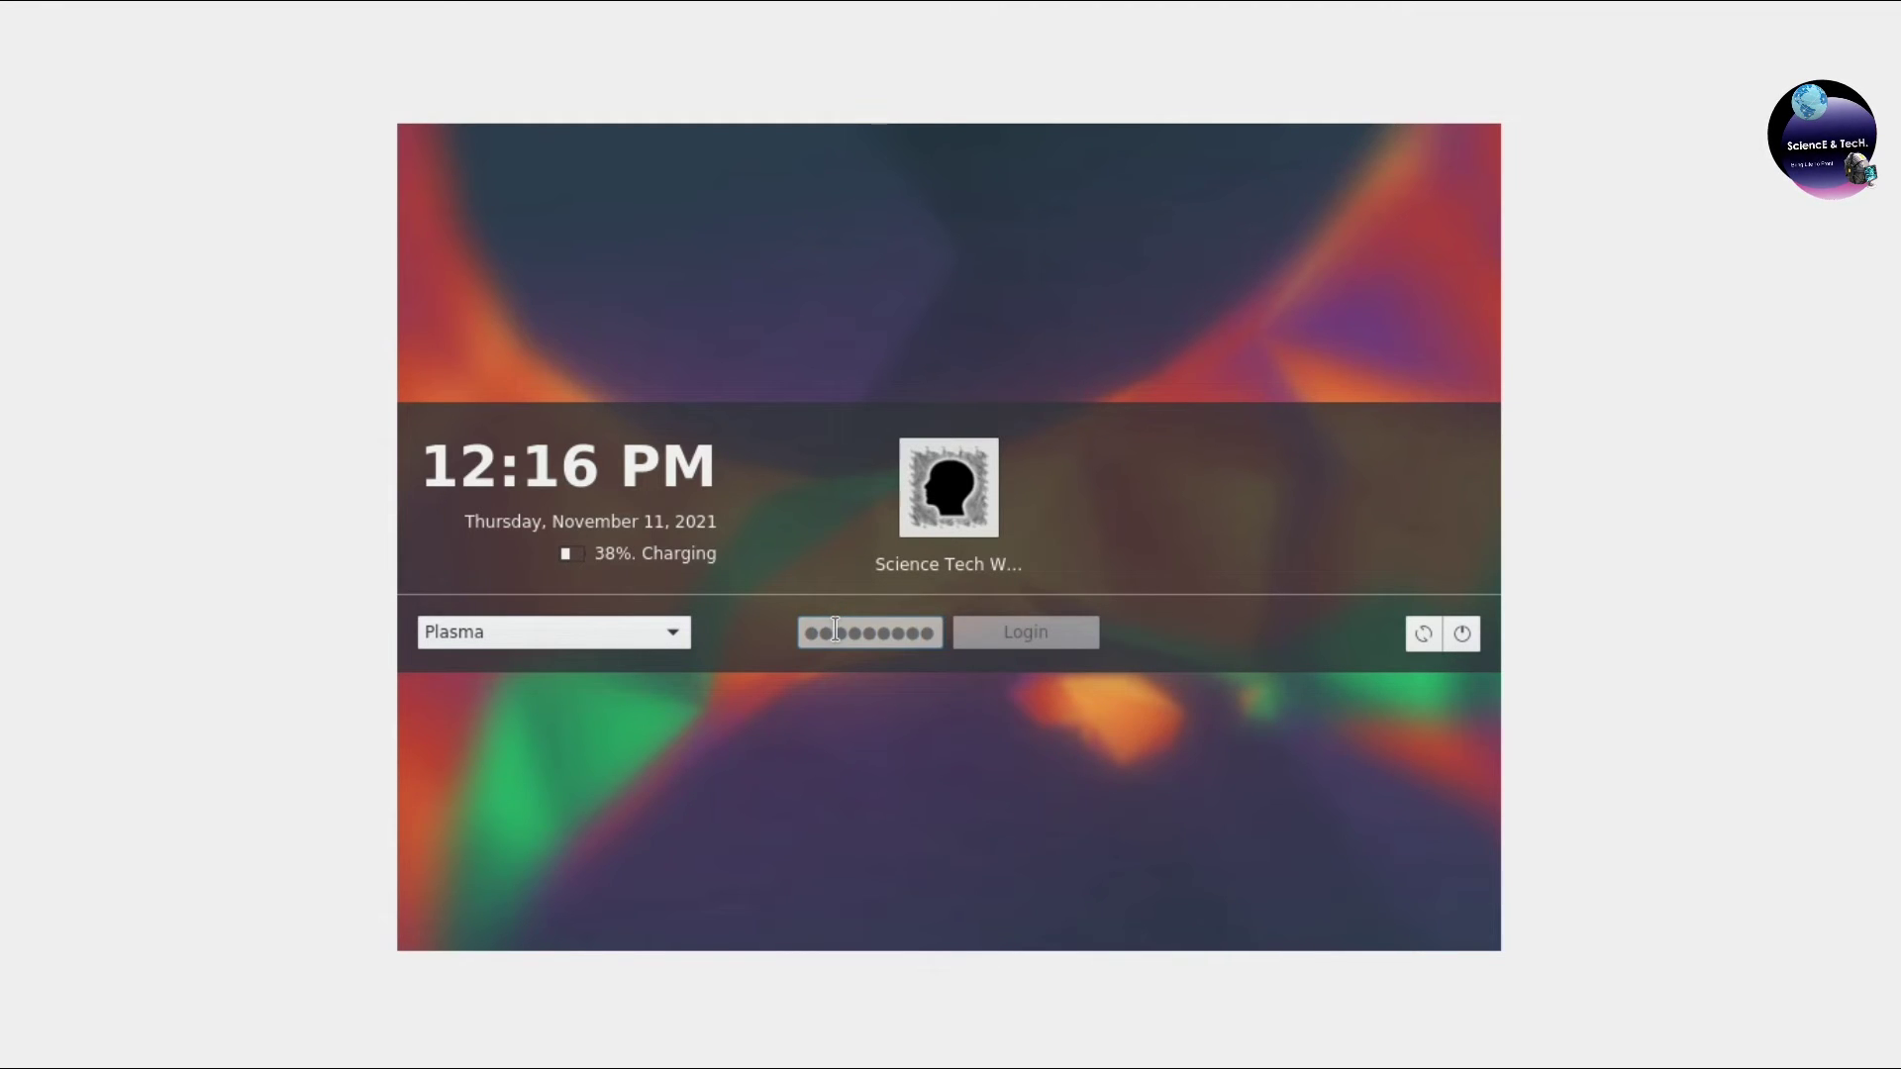
key("Return")
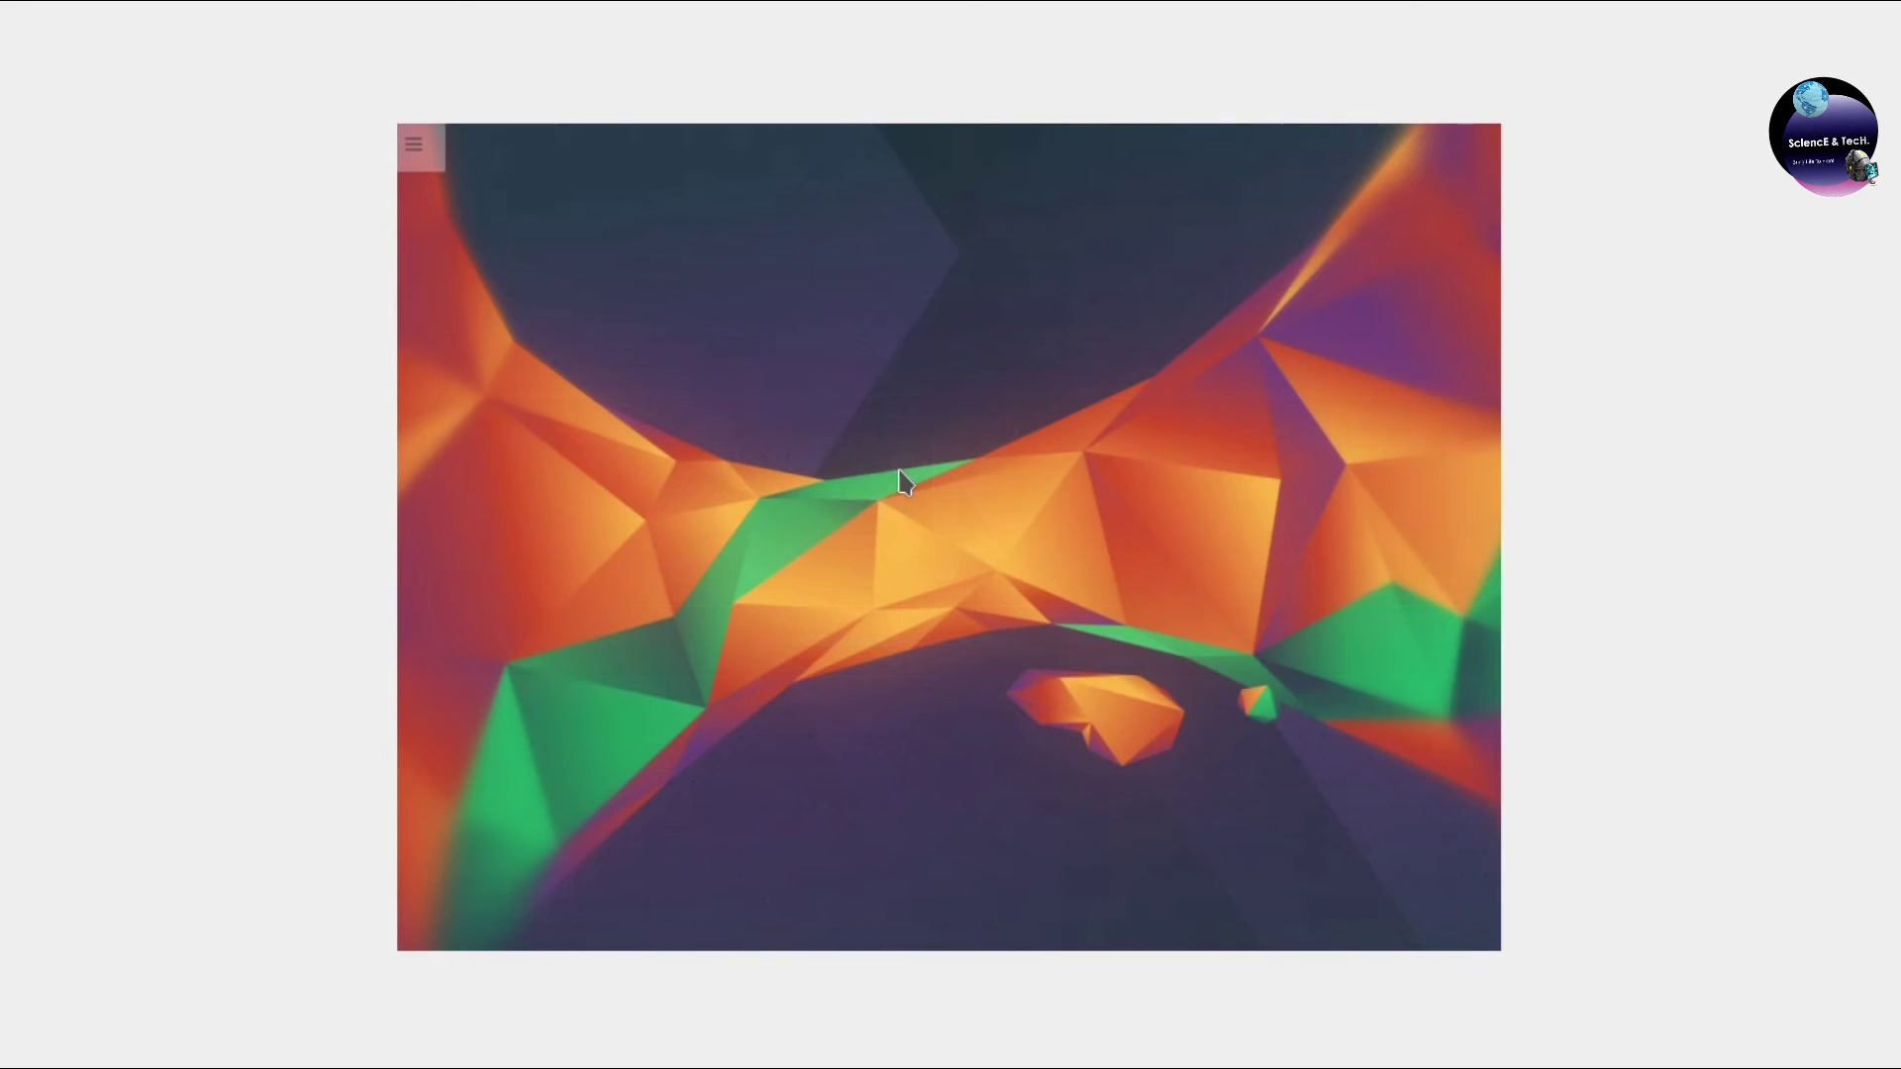
Launch Konsole from the Kickoff launcher's Applications > System menu.
left_click(414, 144)
left_click(418, 922)
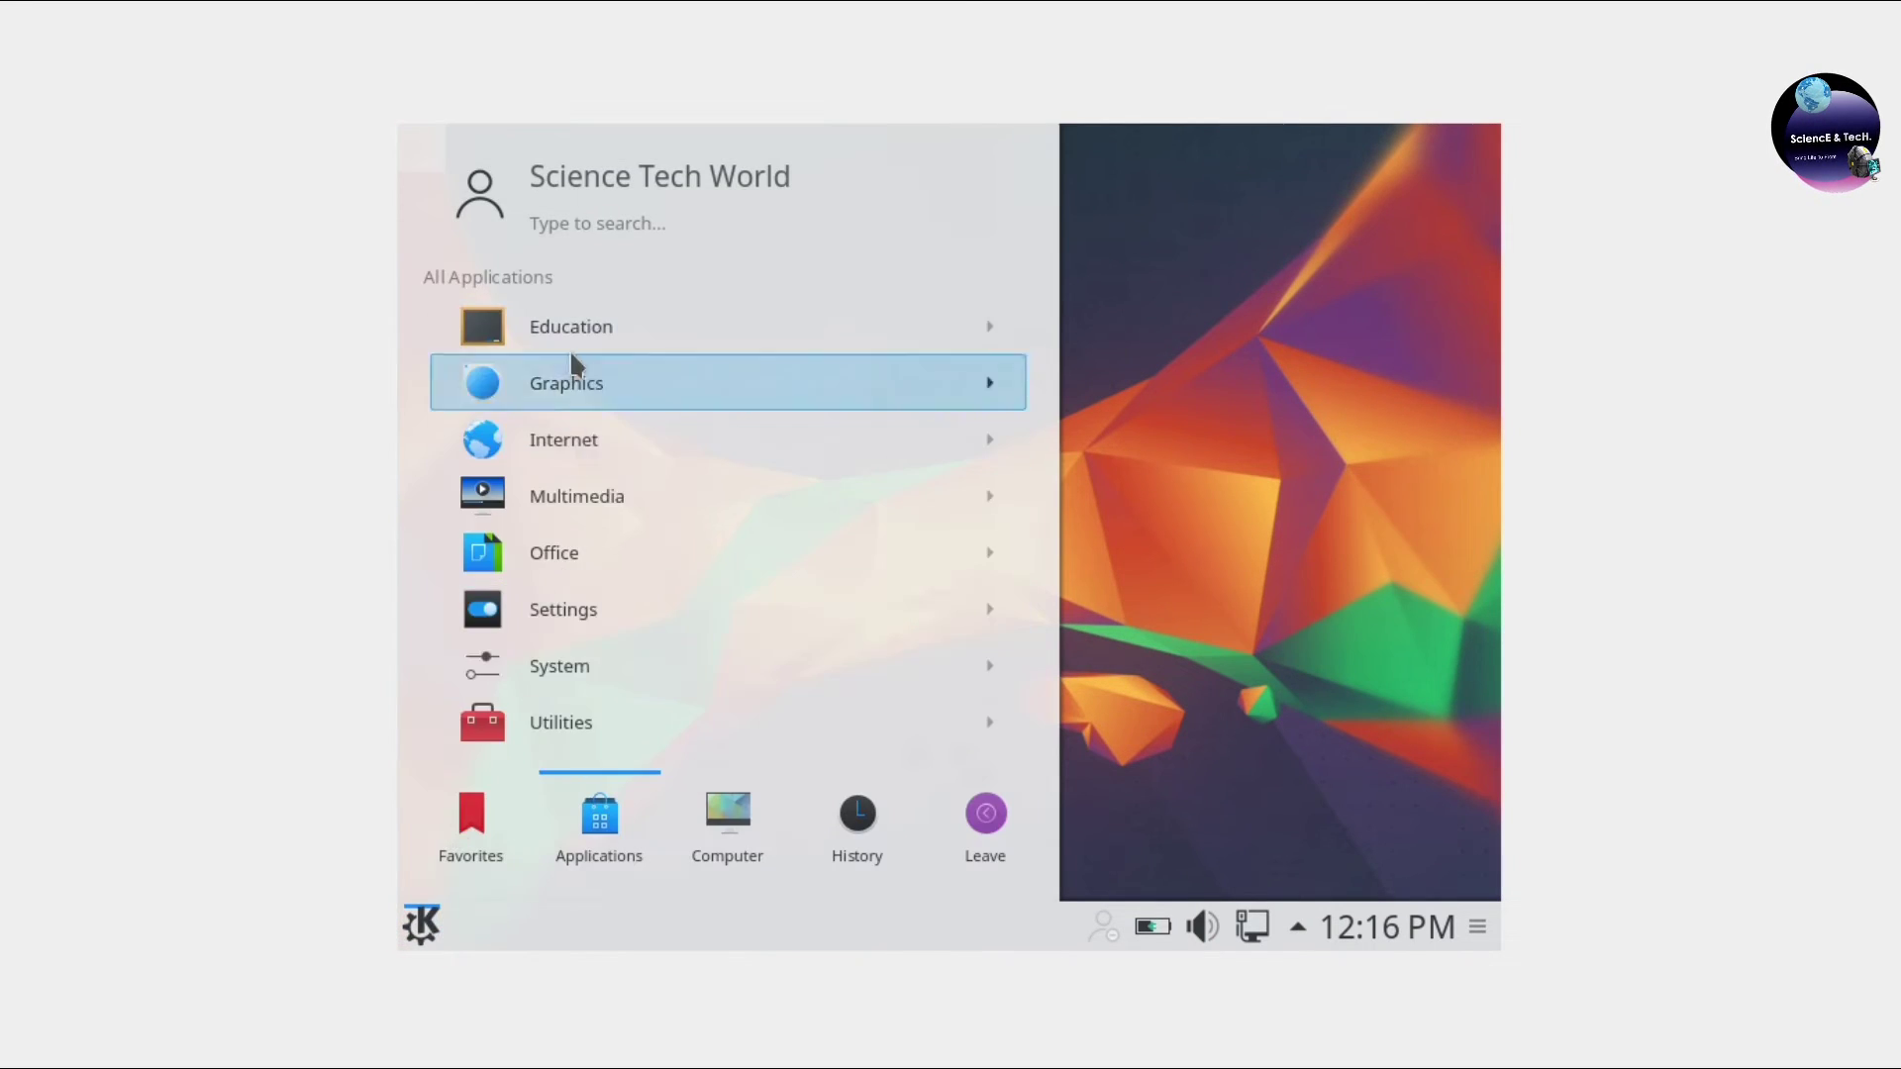
left_click(858, 822)
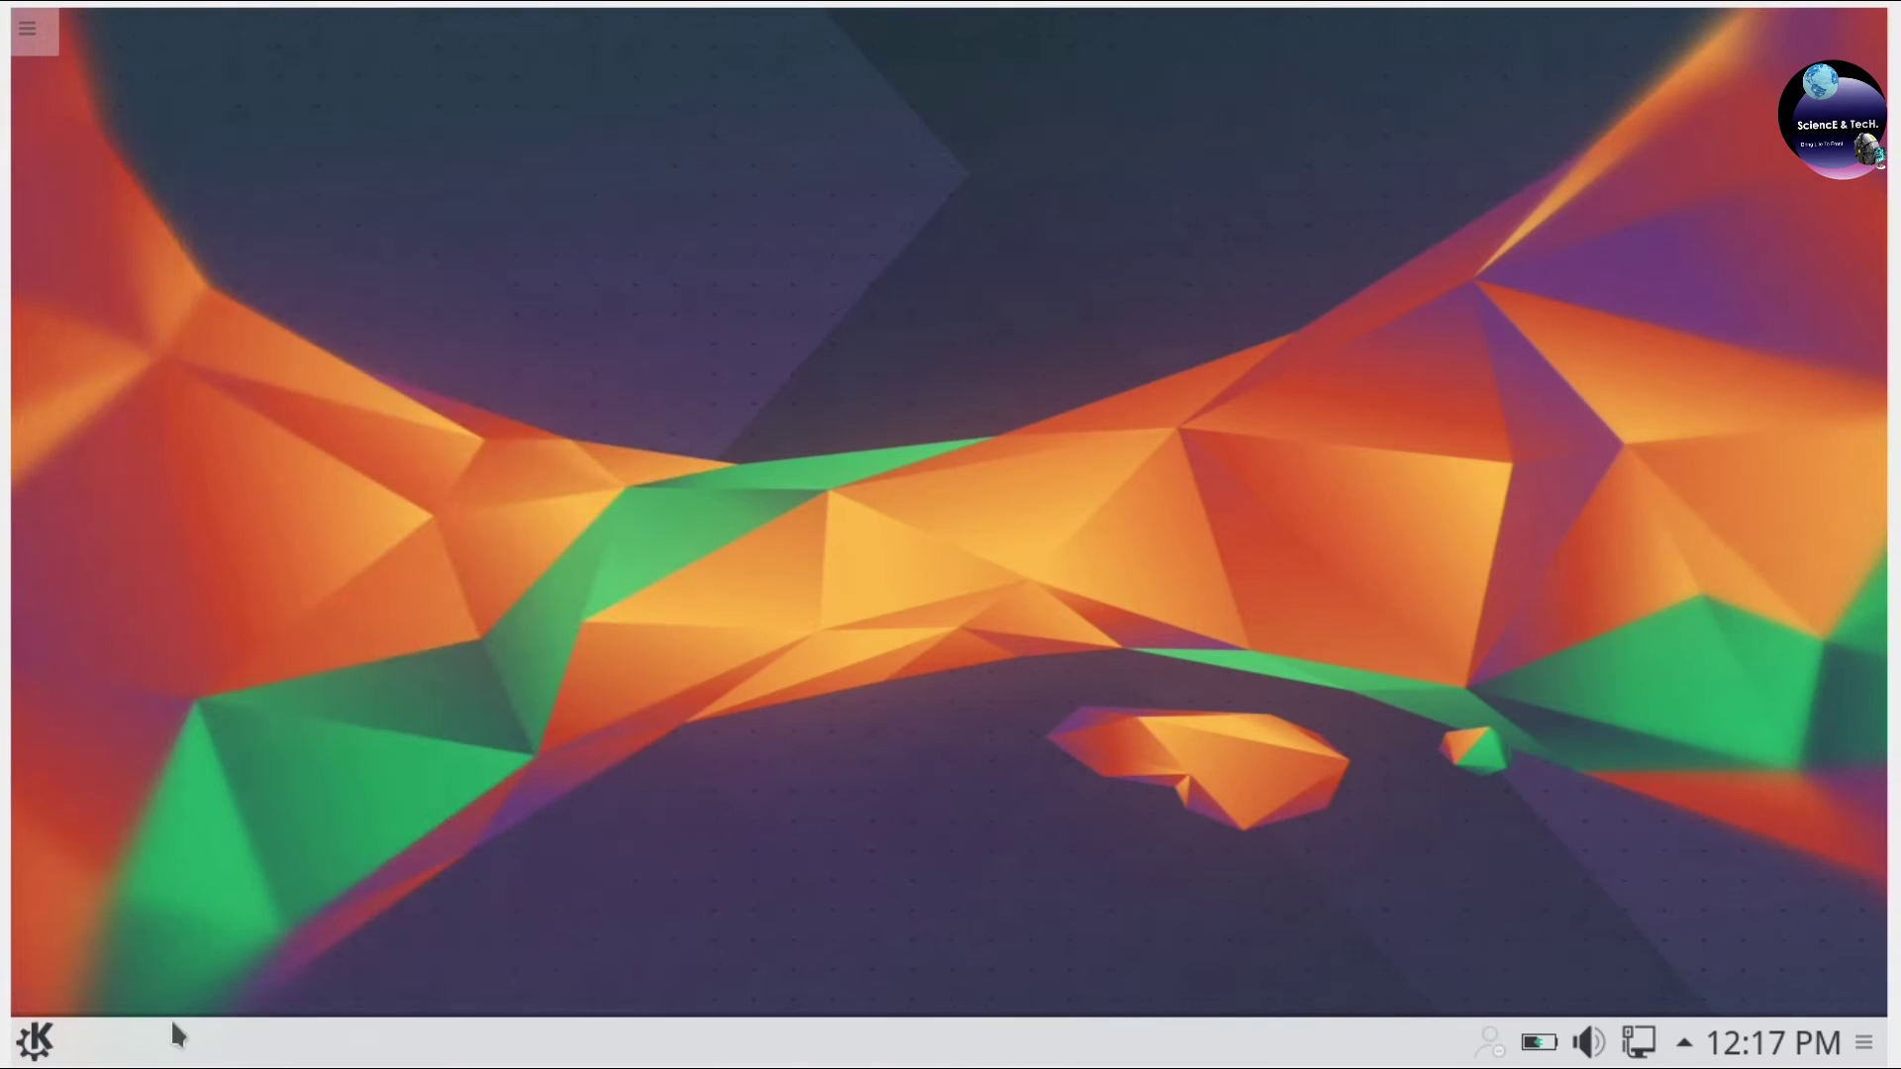
key("alt+F1")
mouse_move(213, 940)
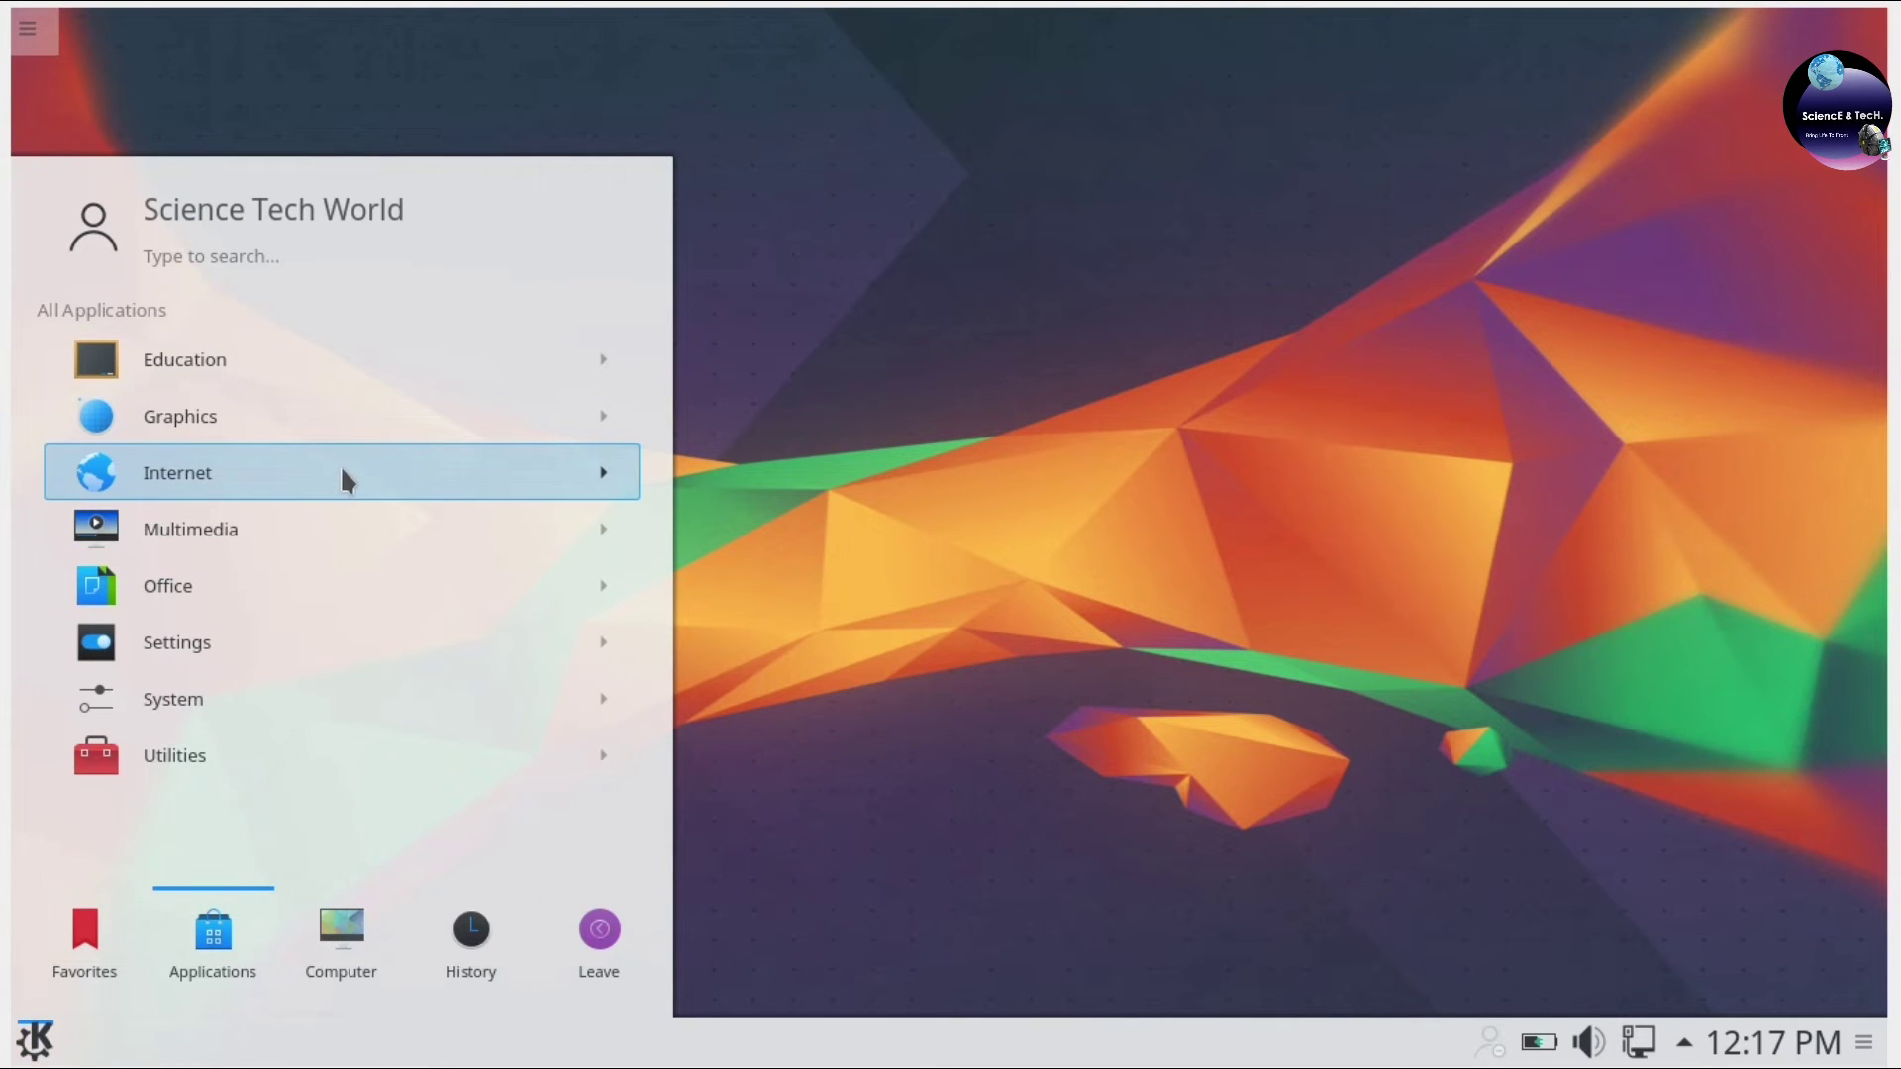
left_click(156, 705)
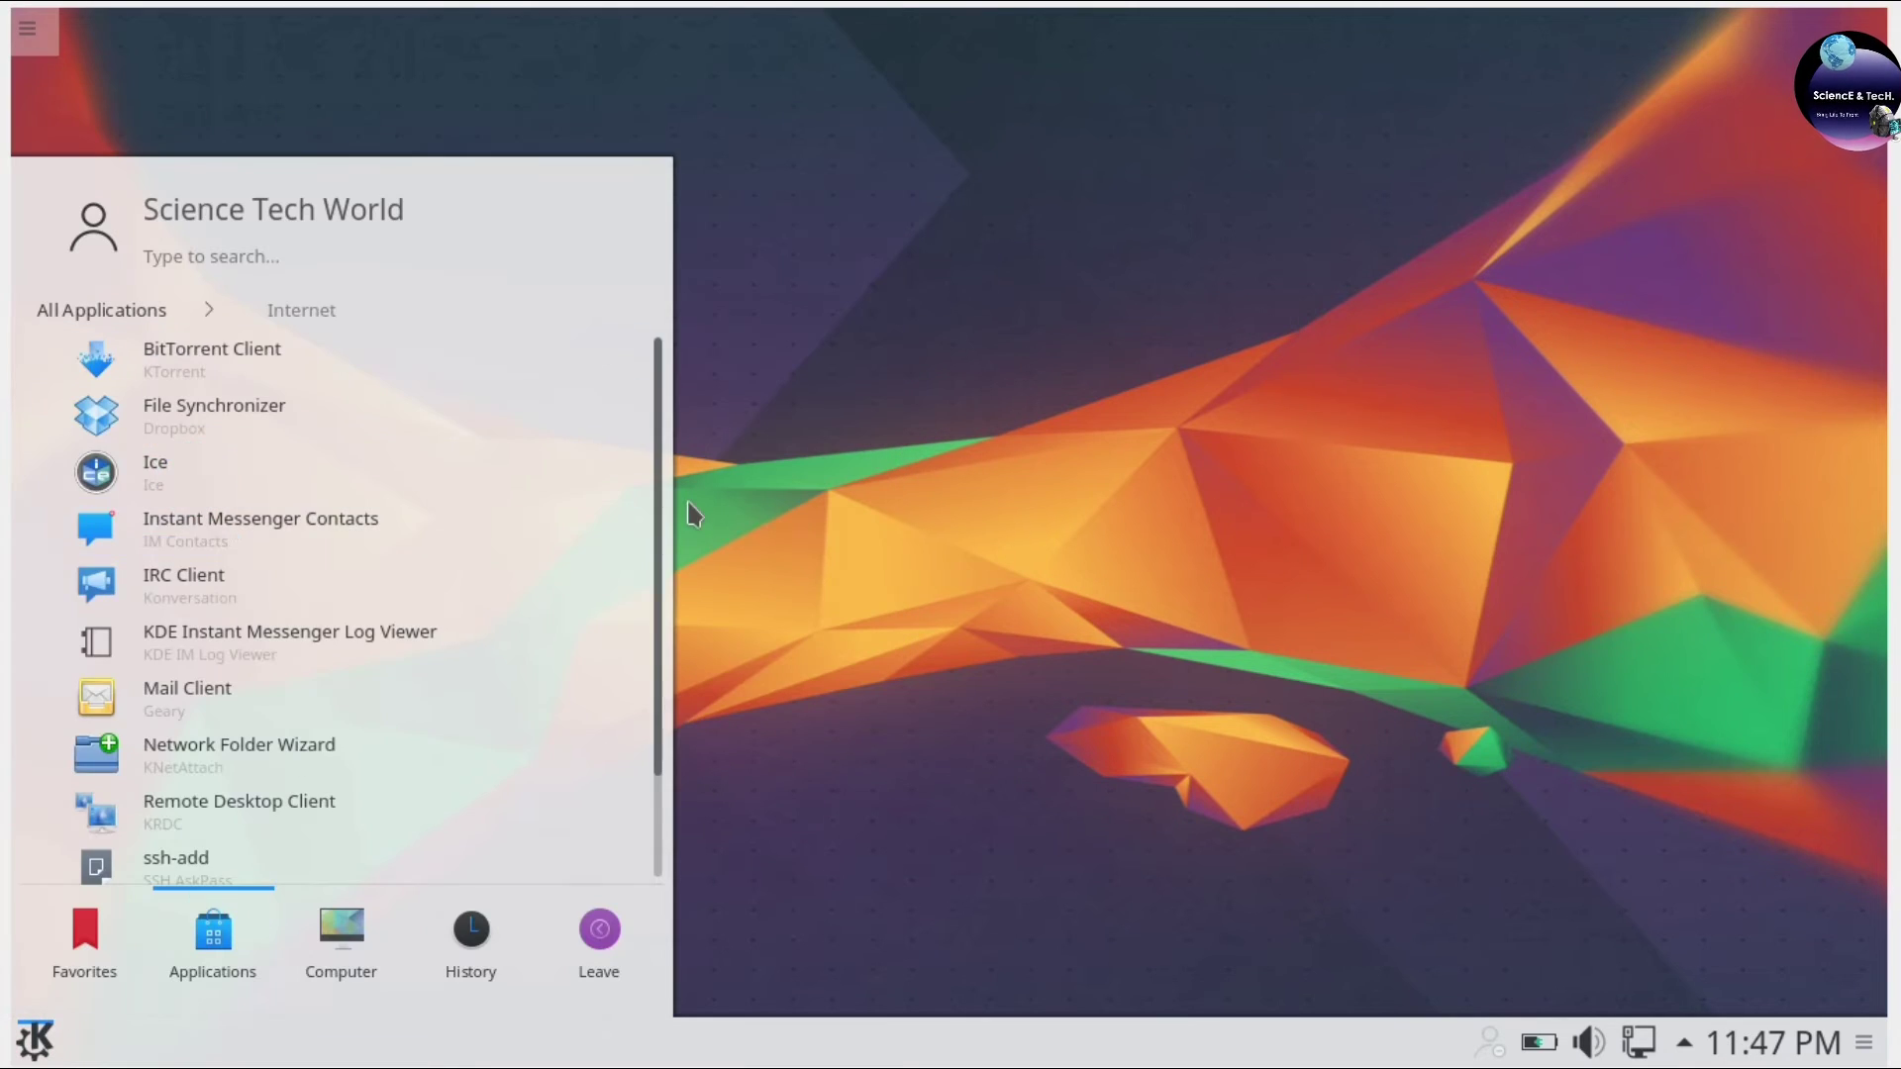
scroll(297, 644, "down", 2)
Launch Chromium, load youtube.com, search 'science tech world' and open that channel.
left_click(240, 867)
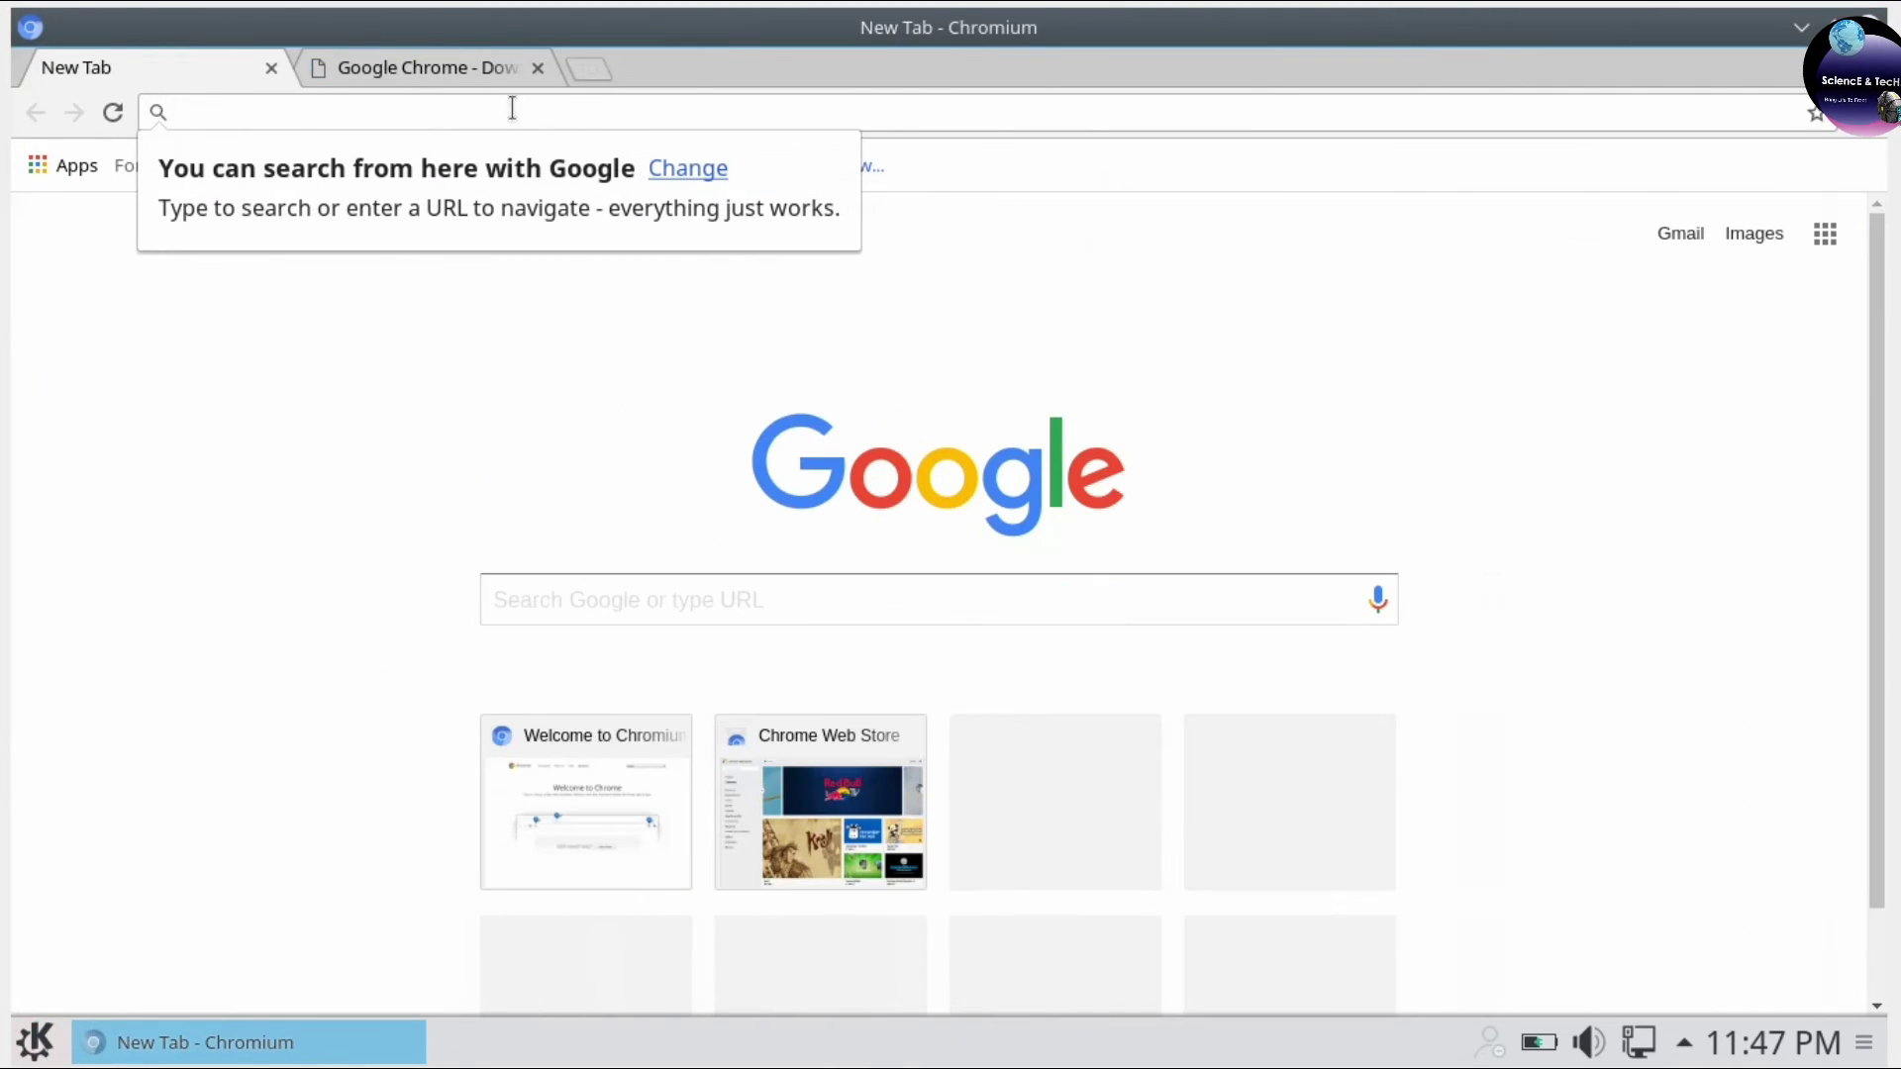
type("youtube")
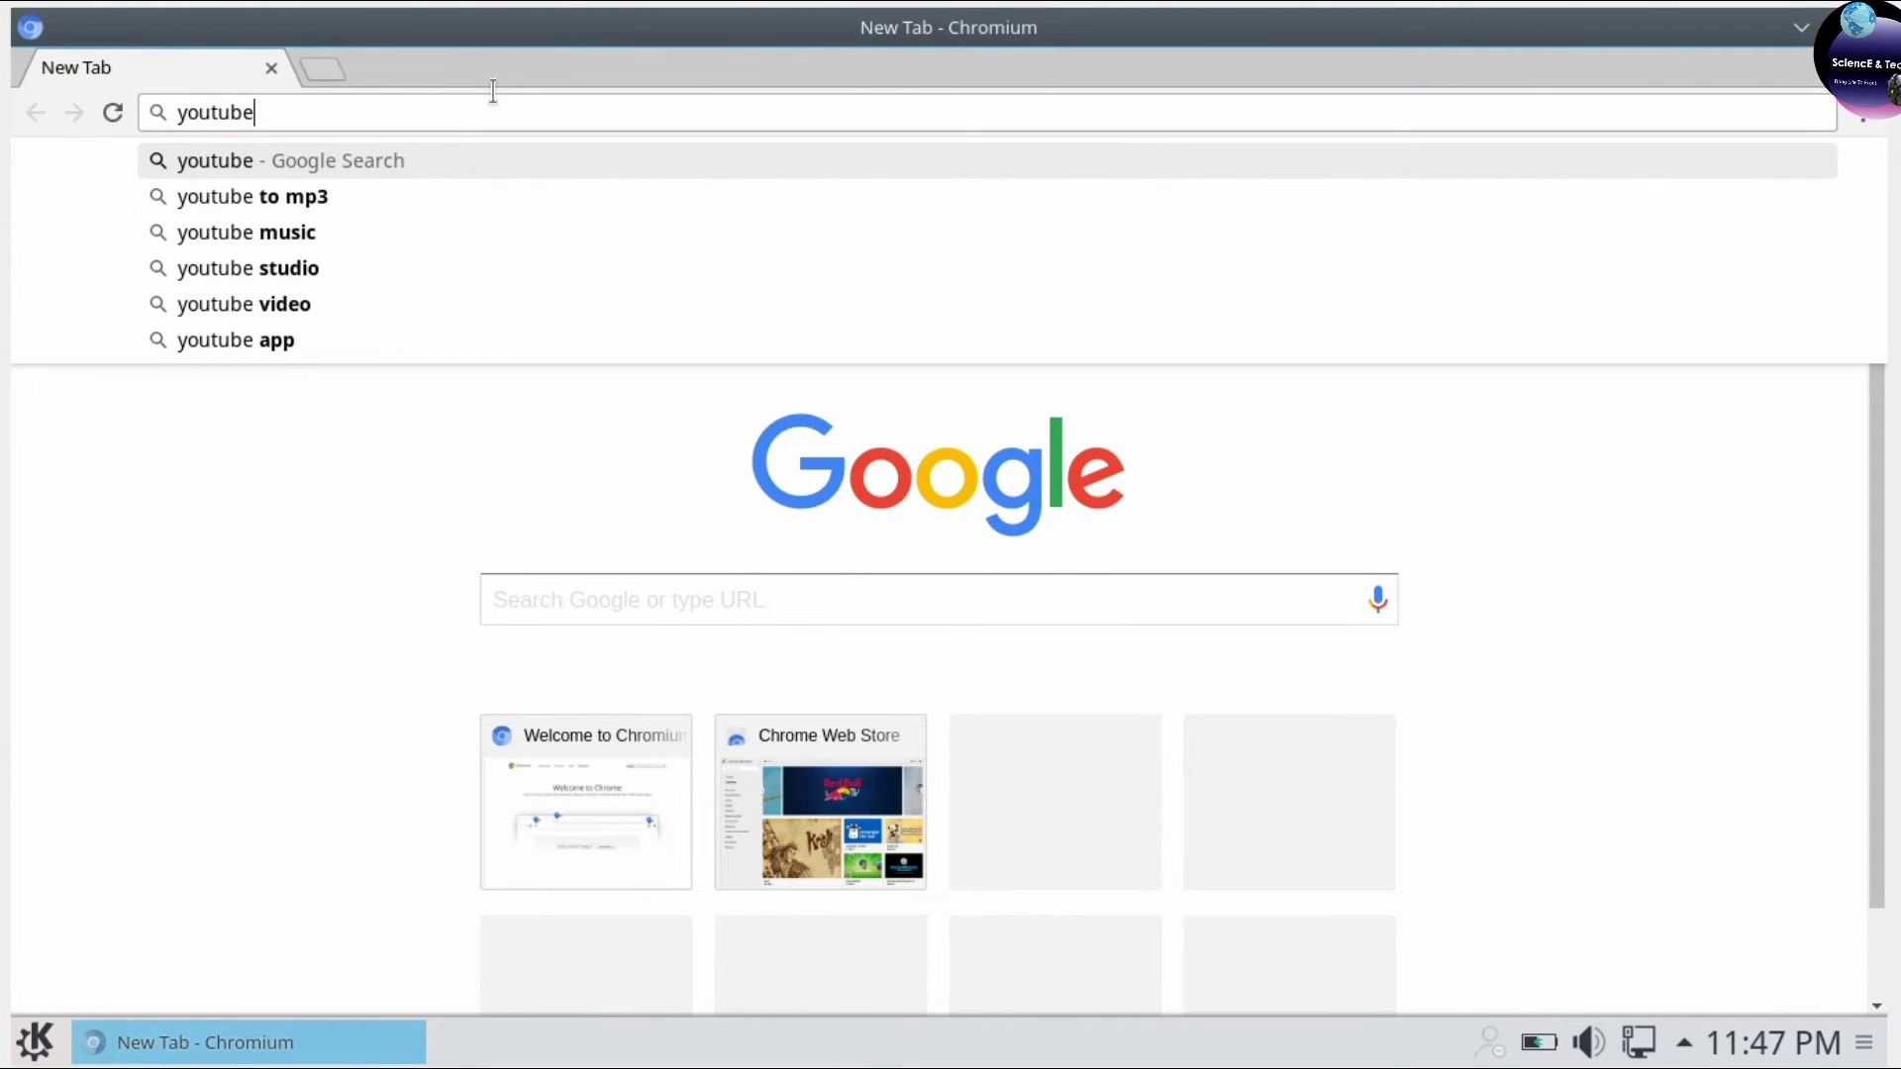
type(".co")
key("Return")
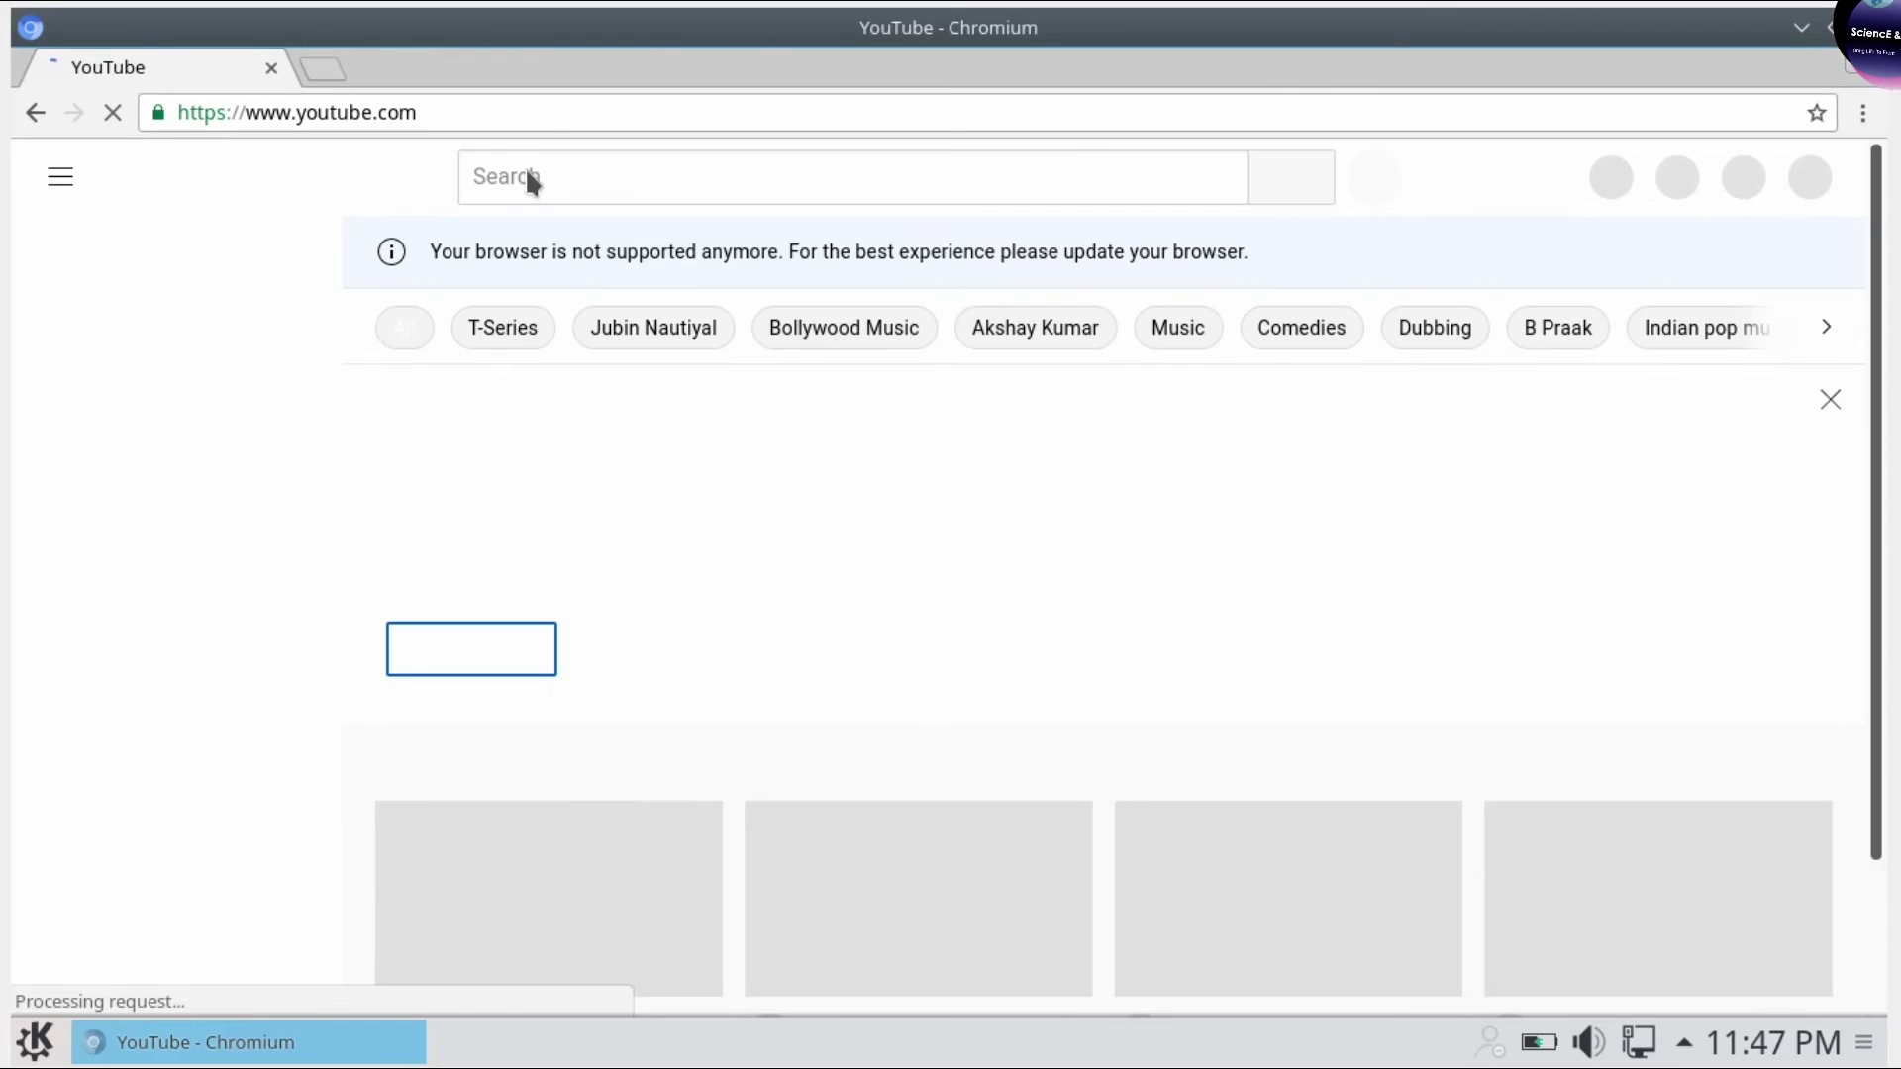
left_click(573, 175)
type("science tech world")
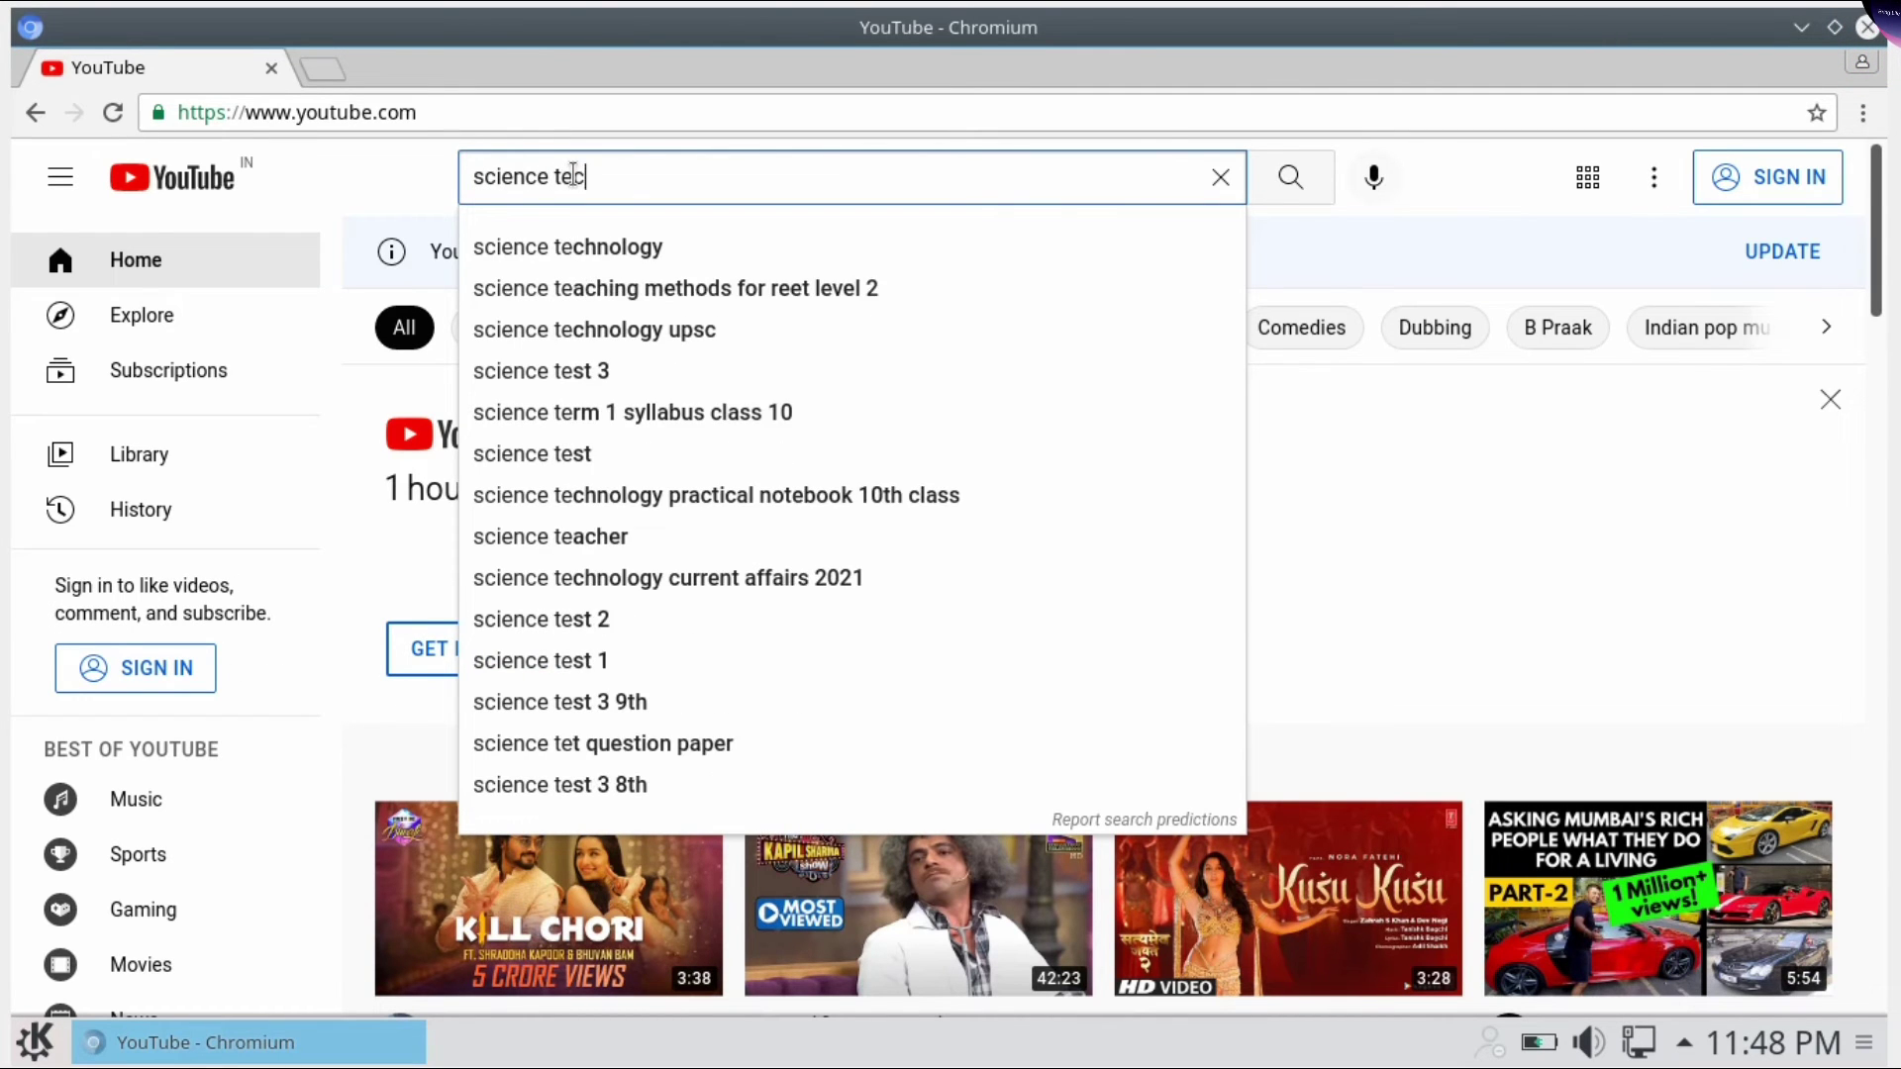
key("Return")
left_click(1017, 343)
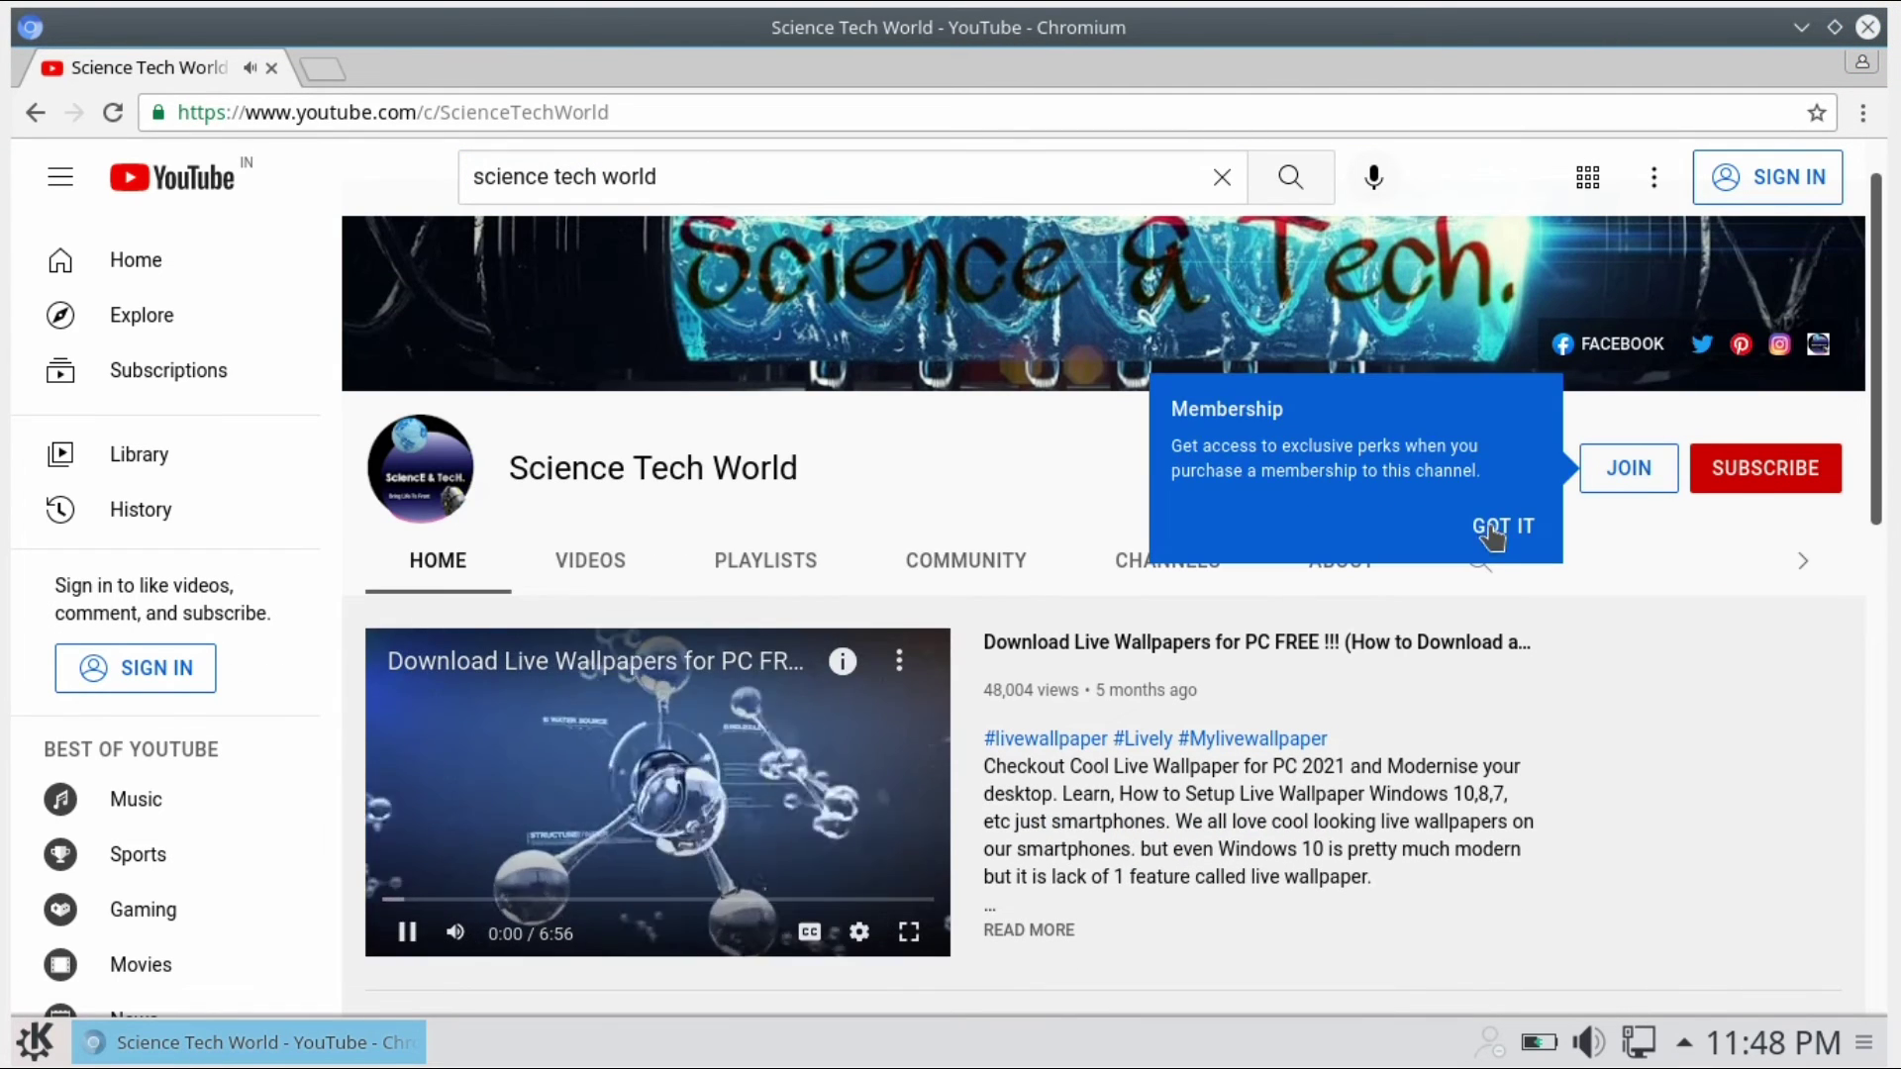
Dismiss the membership popup and browse the channel's About, channels, playlists and Videos tabs.
left_click(1496, 522)
left_click(1349, 565)
scroll(1191, 697, "up", 5)
left_click(1167, 634)
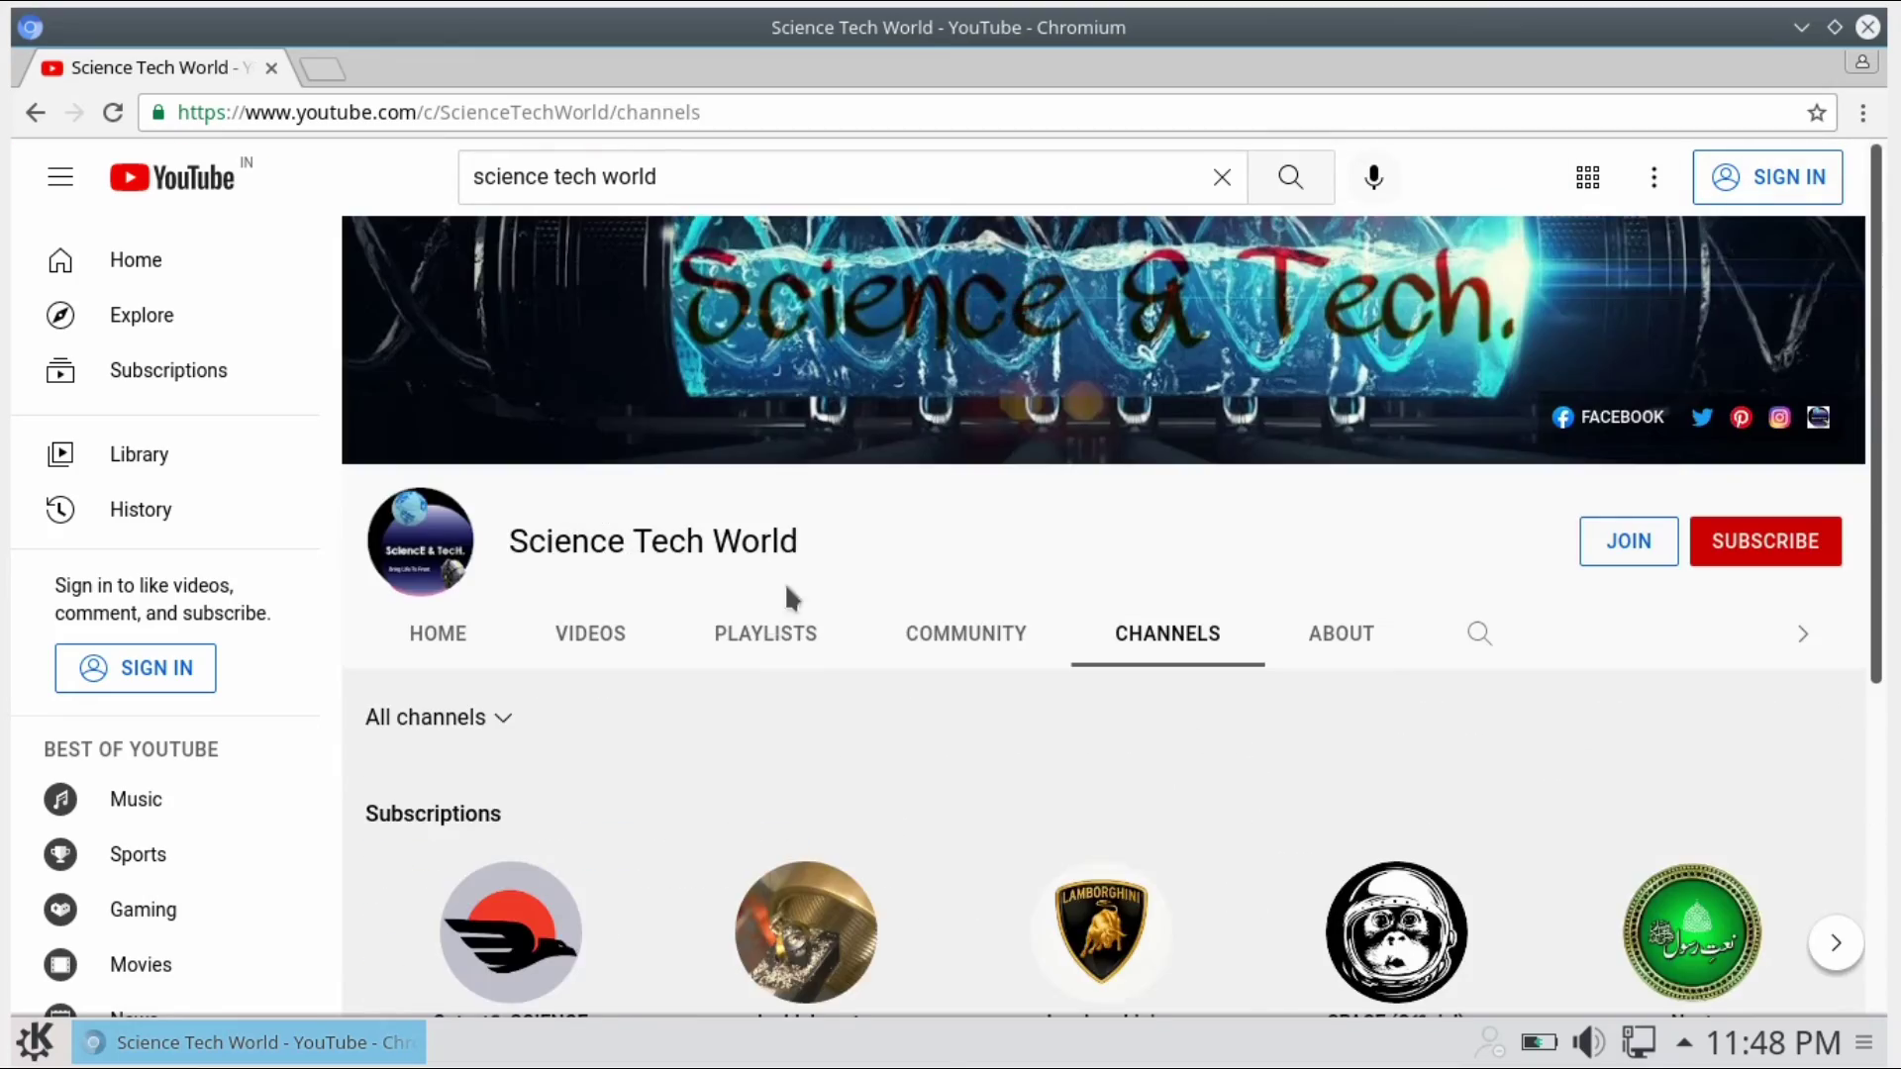
left_click(765, 633)
scroll(860, 693, "down", 5)
scroll(859, 693, "up", 5)
left_click(590, 633)
scroll(985, 710, "down", 8)
scroll(995, 656, "down", 5)
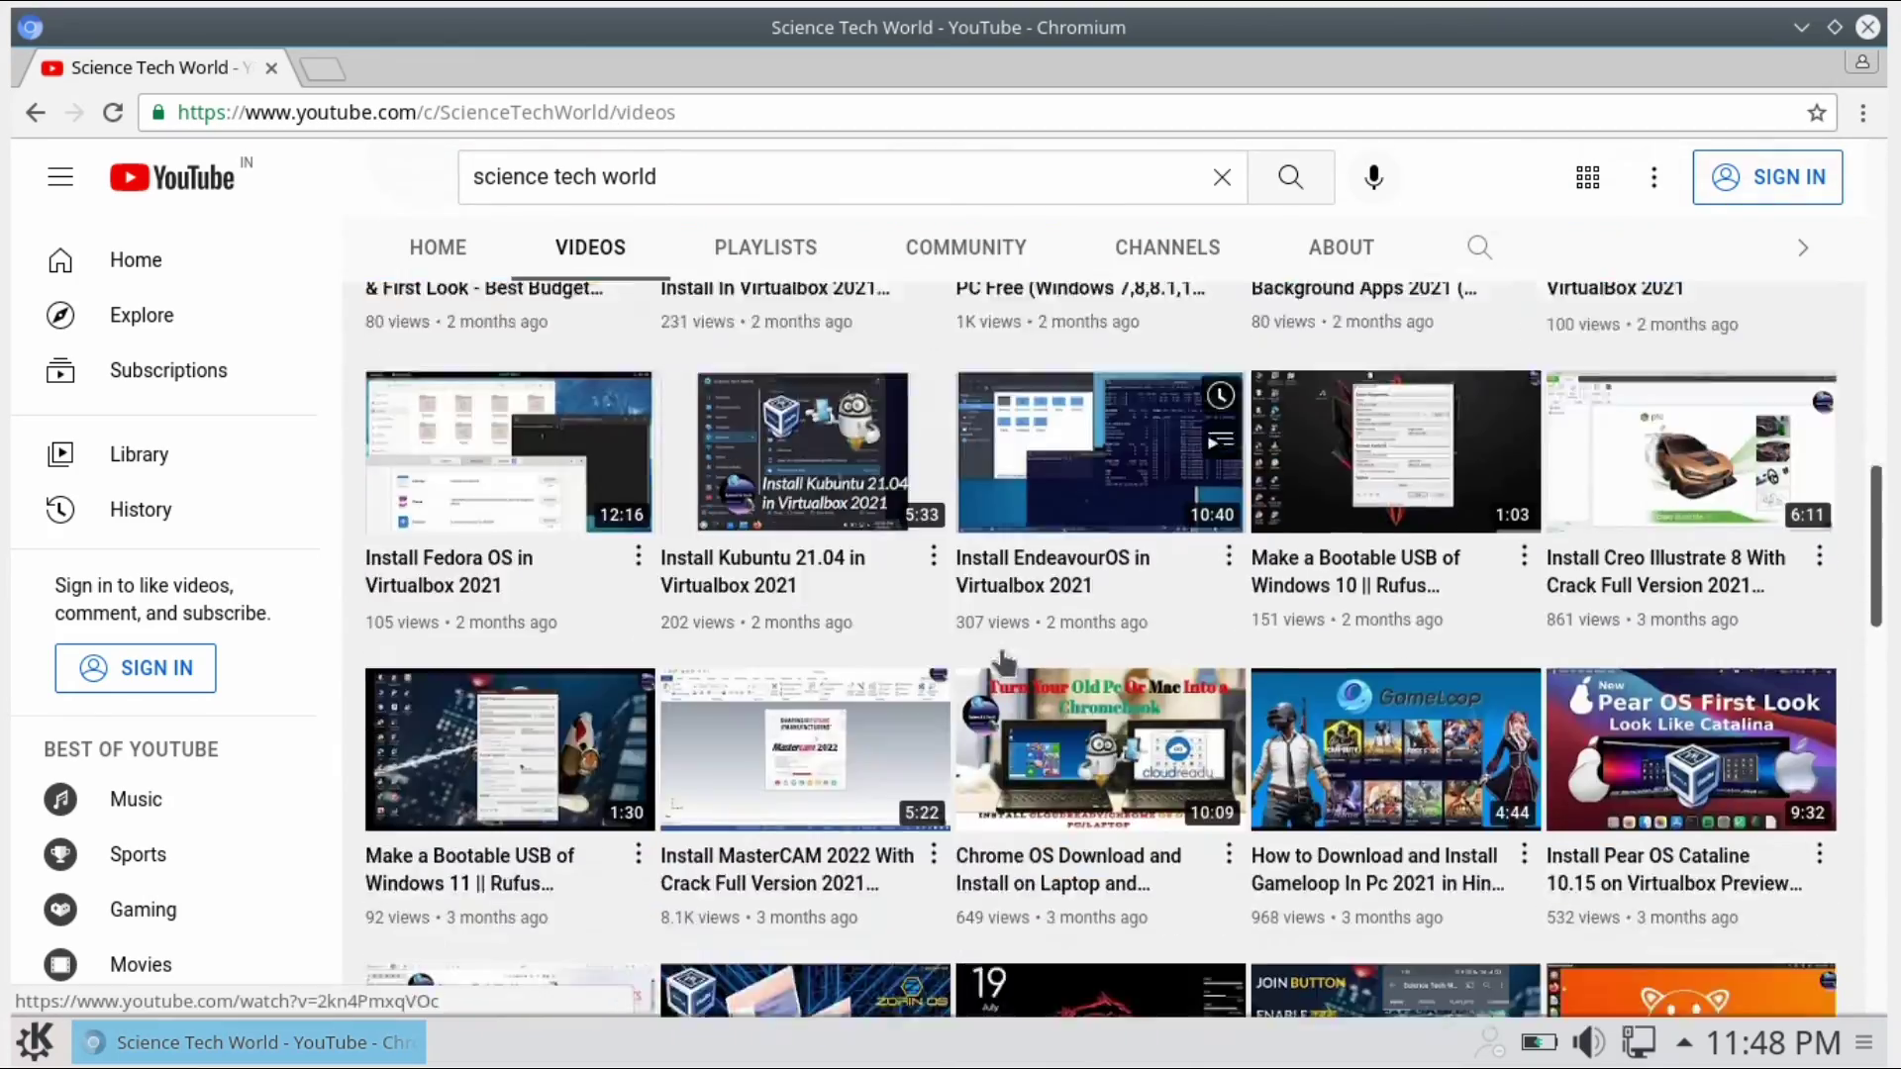
scroll(994, 656, "up", 15)
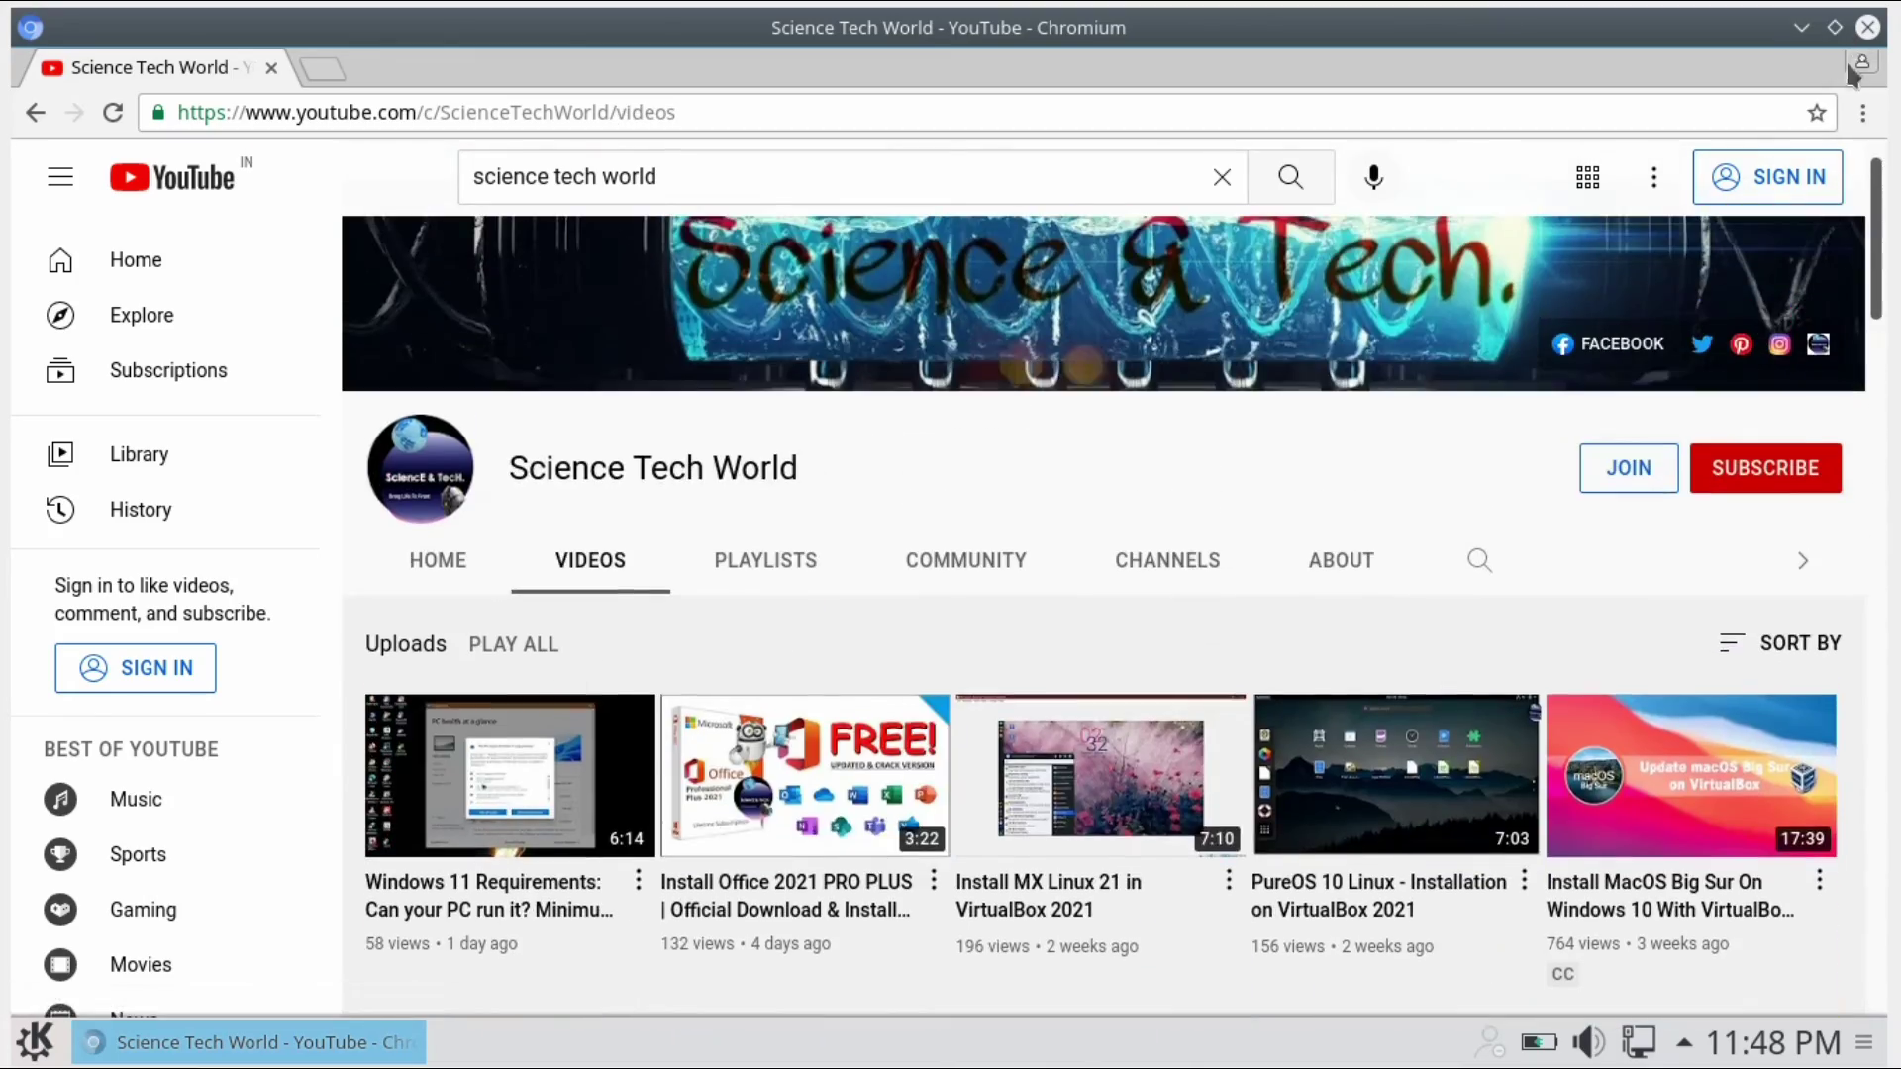
Close Chromium and shut down Black Lab from the application launcher.
left_click(1869, 26)
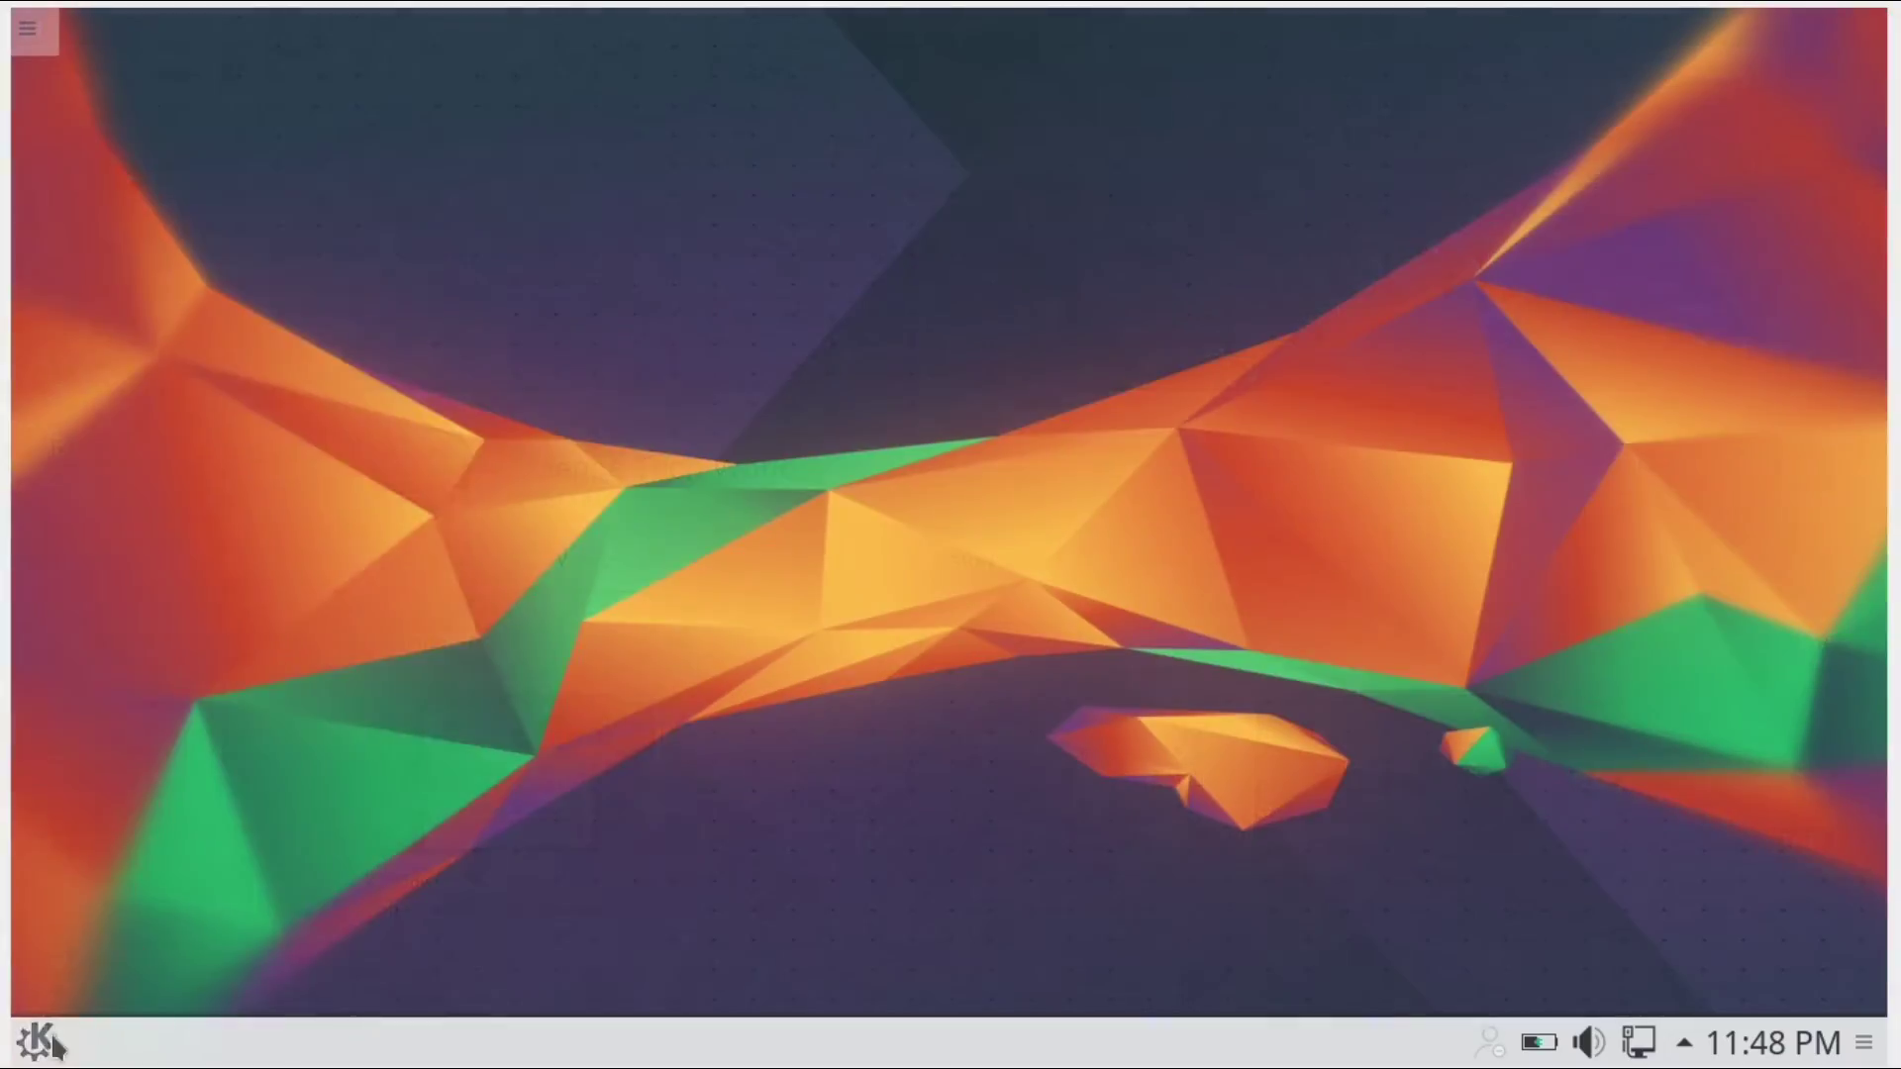
left_click(35, 1042)
mouse_move(602, 912)
left_click(191, 674)
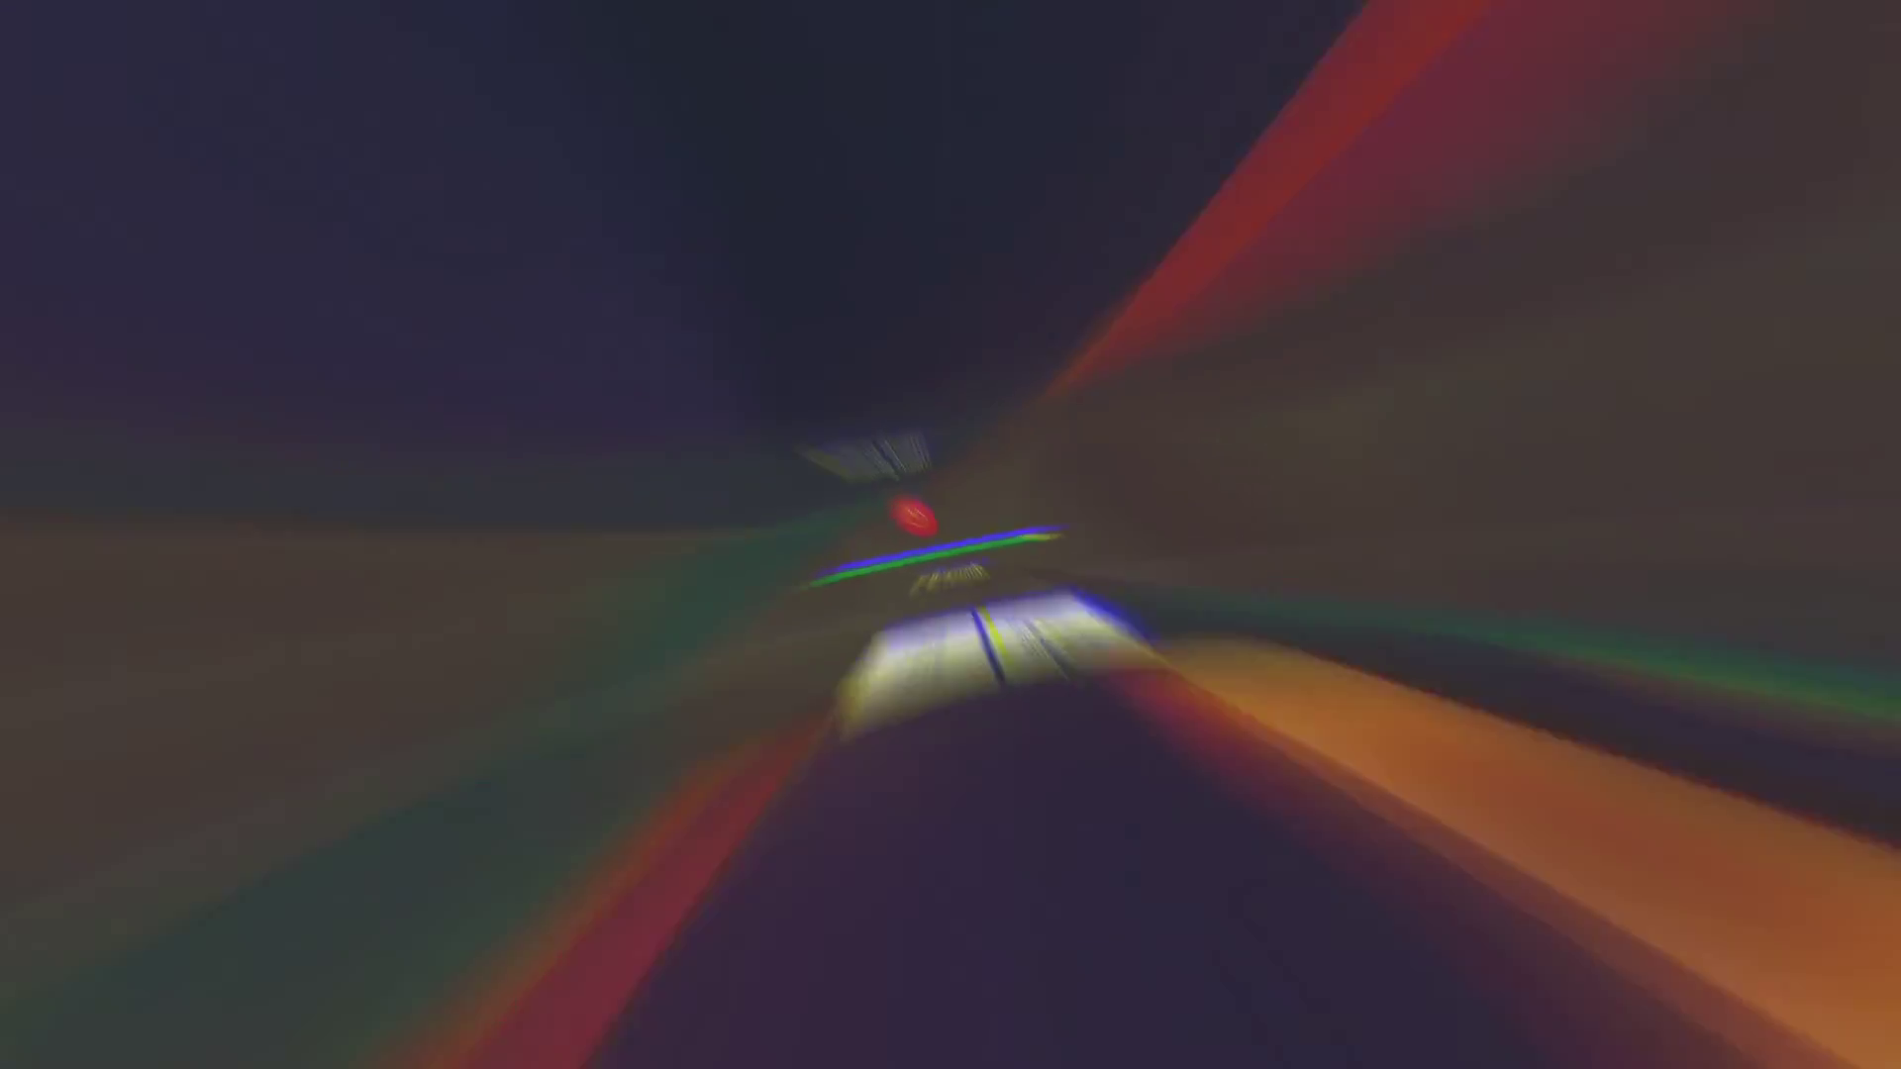